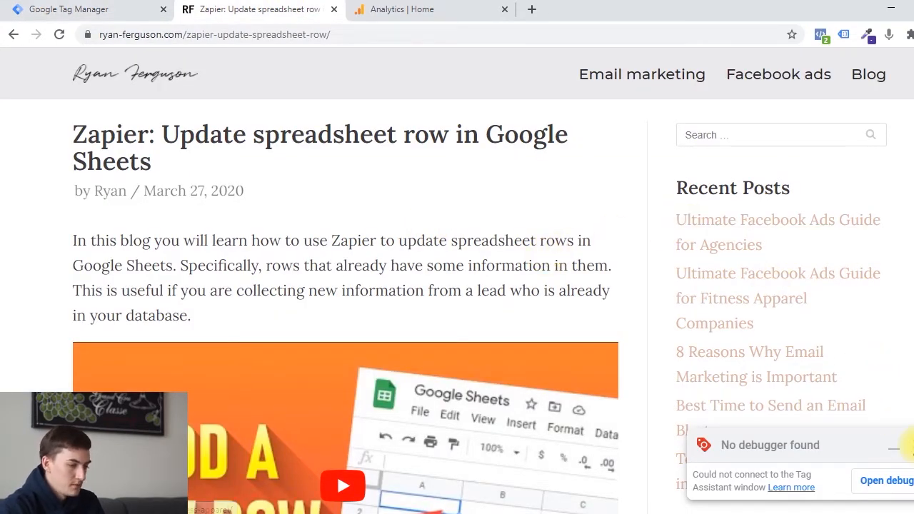
Step: Dismiss the Tag Assistant notice and look through the full length of the blog post on updating a Google Sheets row with Zapier
{"action": "left_click", "coordinate": [912, 445]}
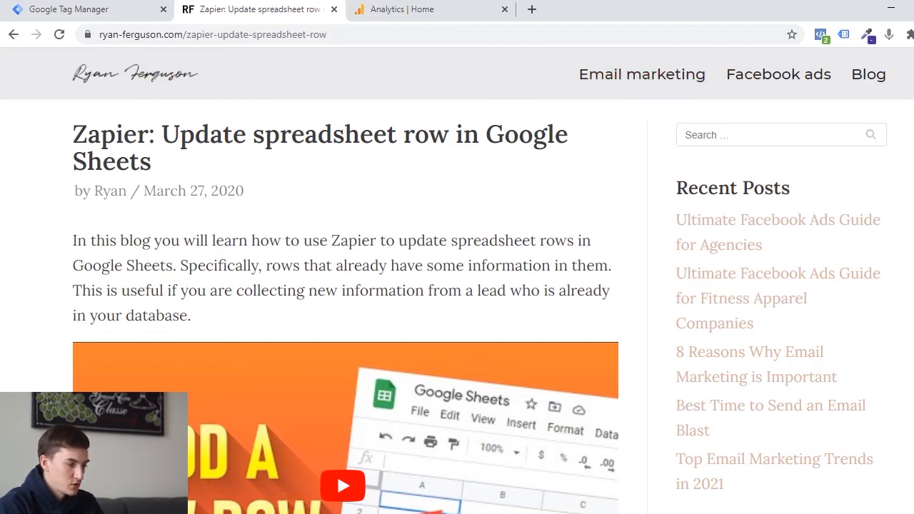
{"action": "scroll", "coordinate": [346, 286], "scroll_direction": "down", "scroll_amount": 15}
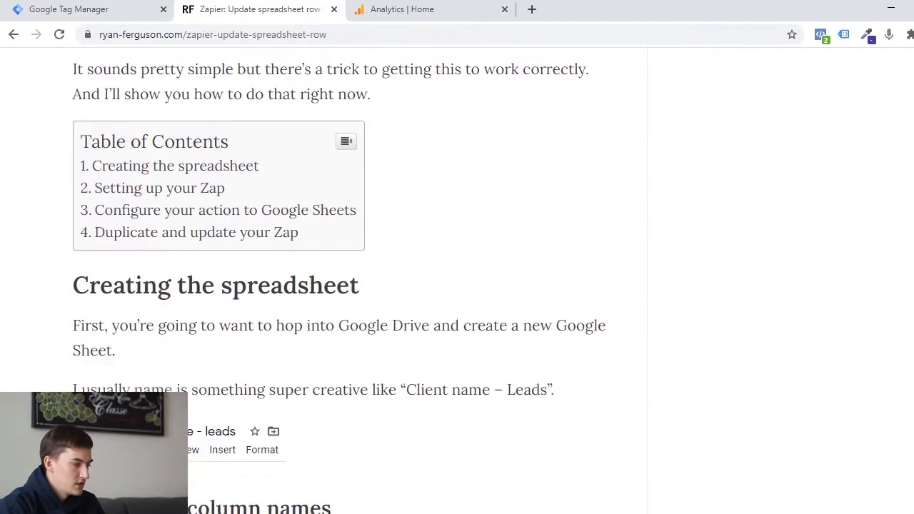
{"action": "scroll", "coordinate": [345, 285], "scroll_direction": "down", "scroll_amount": 5}
{"action": "scroll", "coordinate": [345, 285], "scroll_direction": "down", "scroll_amount": 10}
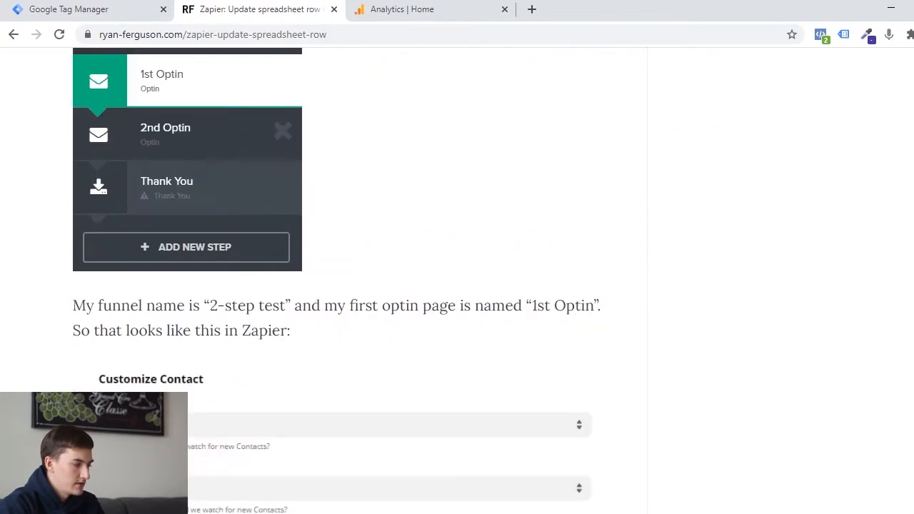
{"action": "scroll", "coordinate": [346, 285], "scroll_direction": "down", "scroll_amount": 10}
{"action": "scroll", "coordinate": [346, 285], "scroll_direction": "down", "scroll_amount": 10}
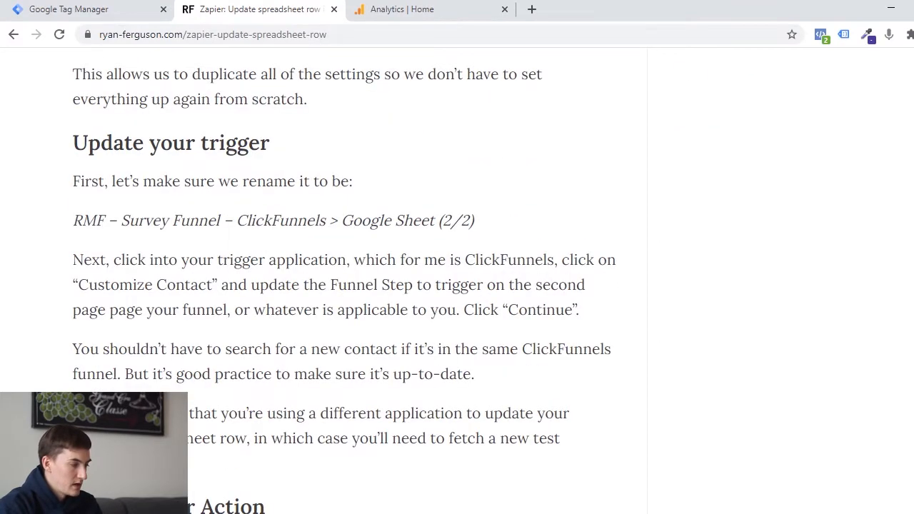
{"action": "scroll", "coordinate": [346, 286], "scroll_direction": "up", "scroll_amount": 3}
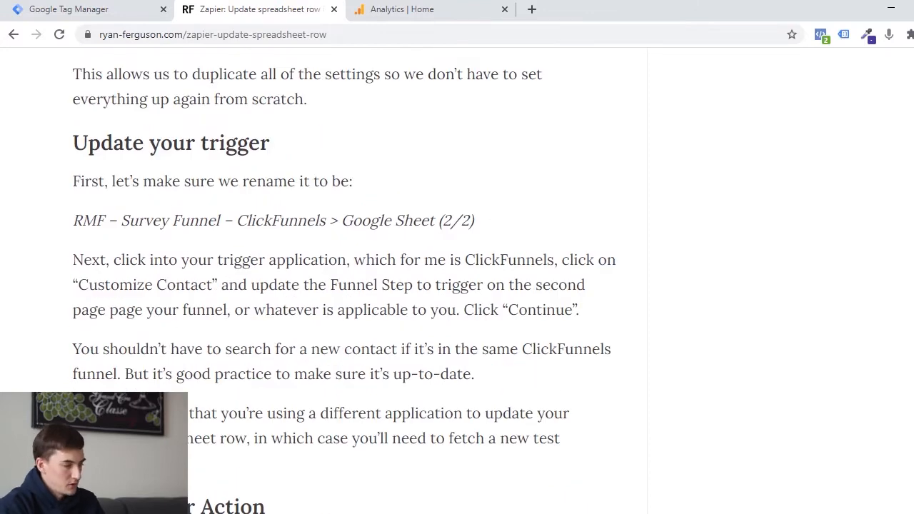
{"action": "scroll", "coordinate": [346, 286], "scroll_direction": "down", "scroll_amount": 20}
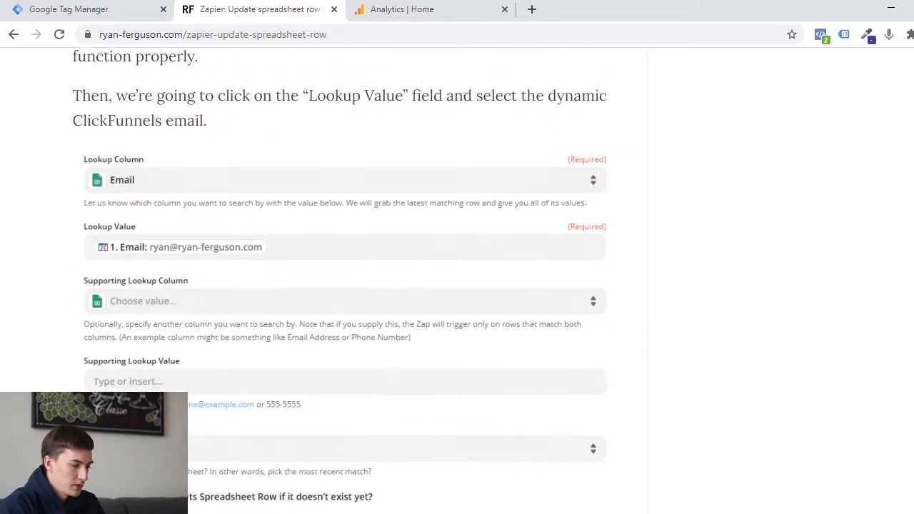
{"action": "scroll", "coordinate": [345, 286], "scroll_direction": "down", "scroll_amount": 10}
{"action": "scroll", "coordinate": [565, 228], "scroll_direction": "up", "scroll_amount": 5}
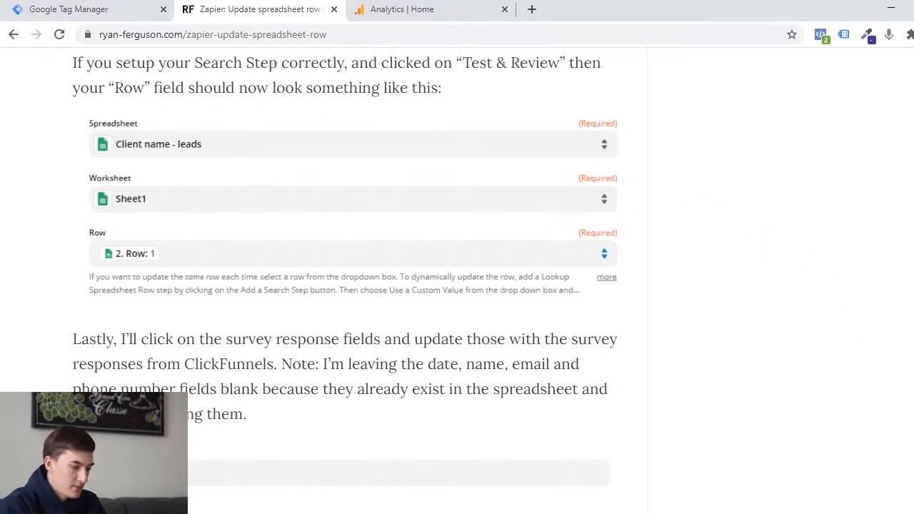
{"action": "scroll", "coordinate": [327, 346], "scroll_direction": "up", "scroll_amount": 20}
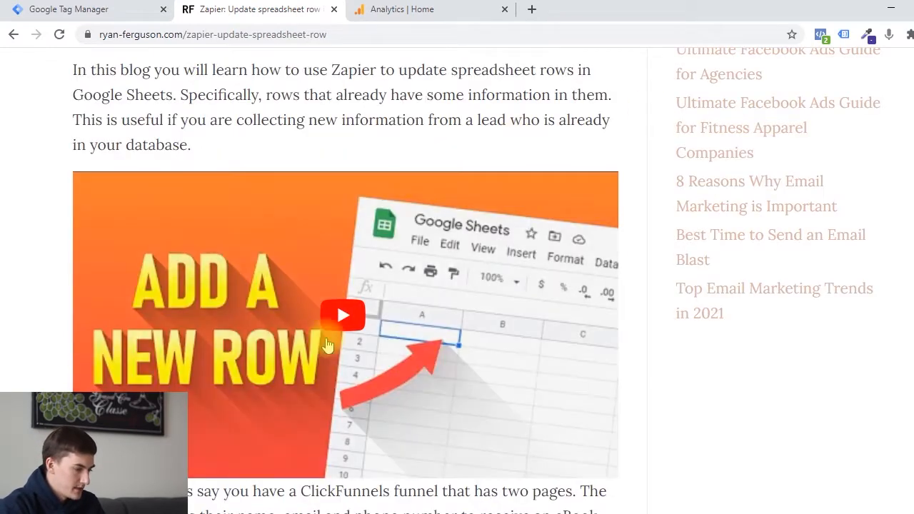
{"action": "scroll", "coordinate": [550, 283], "scroll_direction": "up", "scroll_amount": 3}
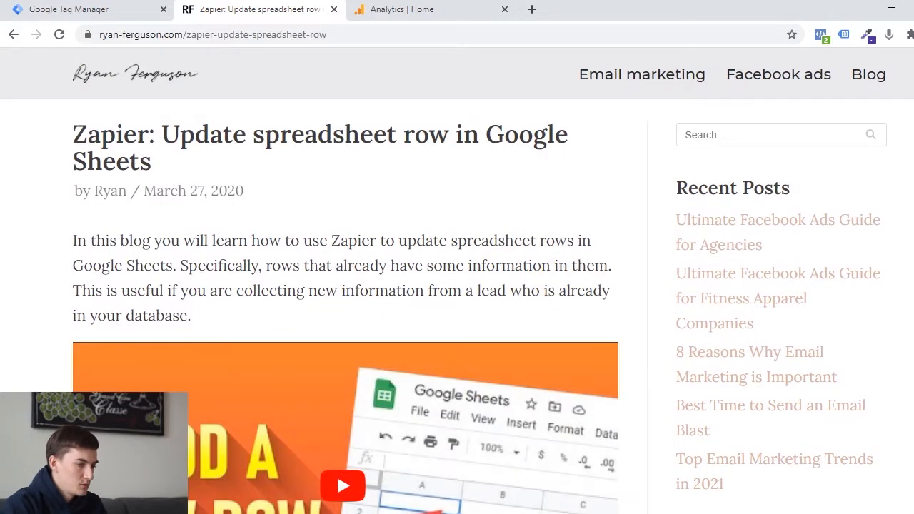
{"action": "scroll", "coordinate": [345, 285], "scroll_direction": "down", "scroll_amount": 12}
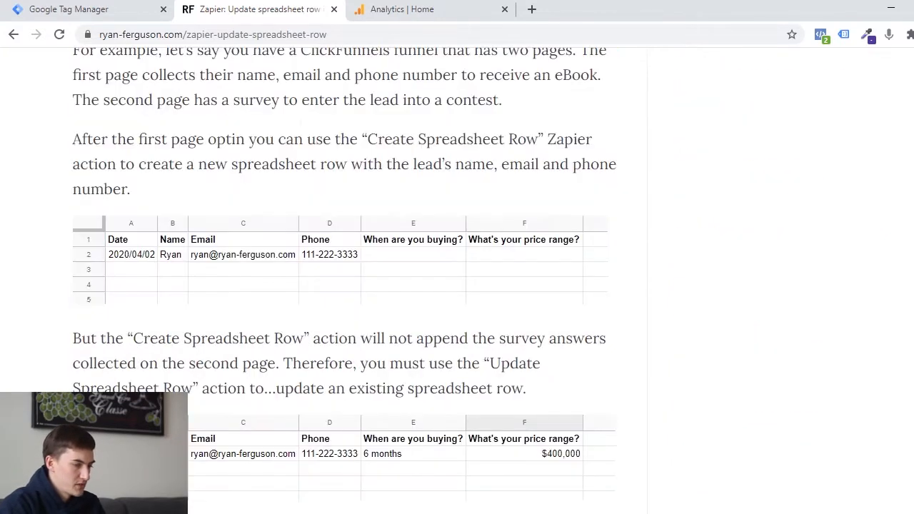
{"action": "scroll", "coordinate": [345, 286], "scroll_direction": "down", "scroll_amount": 15}
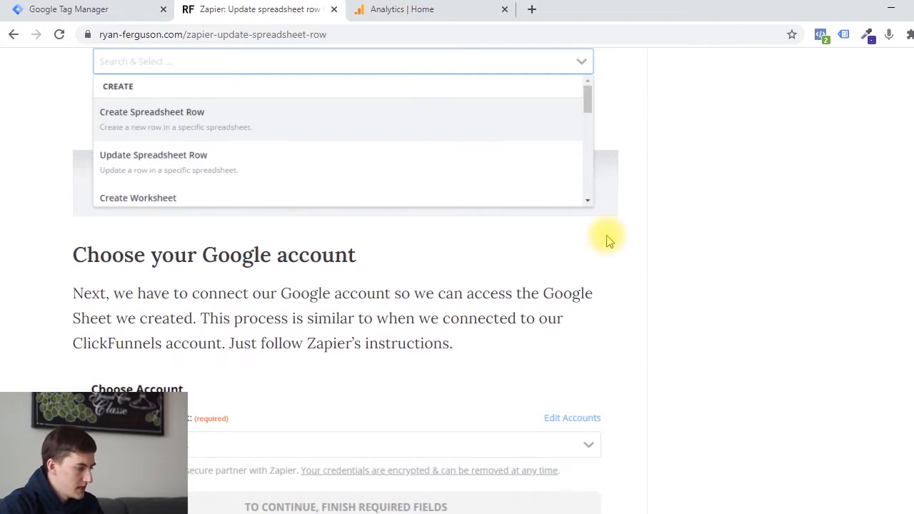
{"action": "scroll", "coordinate": [654, 338], "scroll_direction": "up", "scroll_amount": 15}
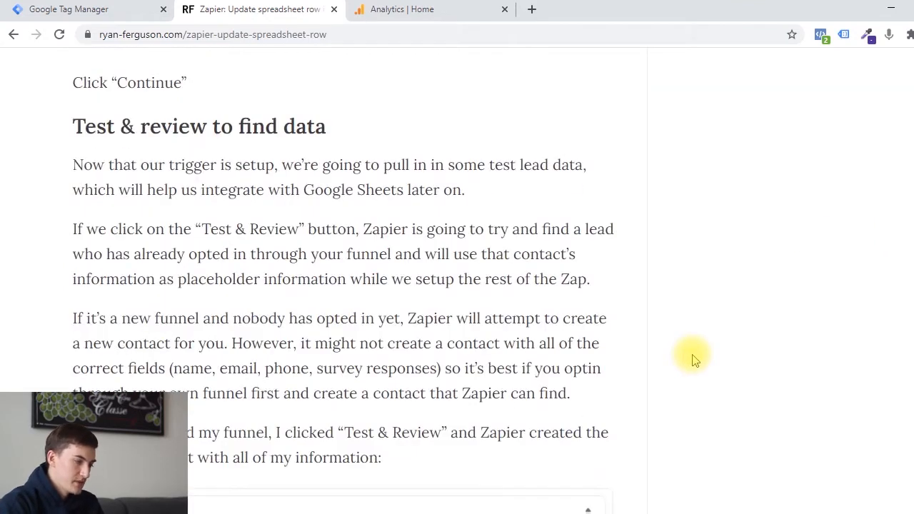
{"action": "scroll", "coordinate": [696, 361], "scroll_direction": "up", "scroll_amount": 10}
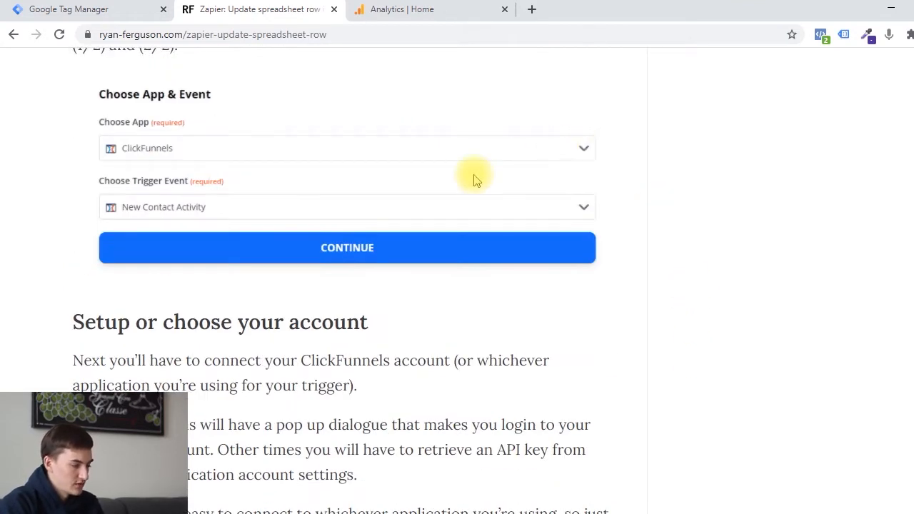
{"action": "scroll", "coordinate": [341, 286], "scroll_direction": "down", "scroll_amount": 20}
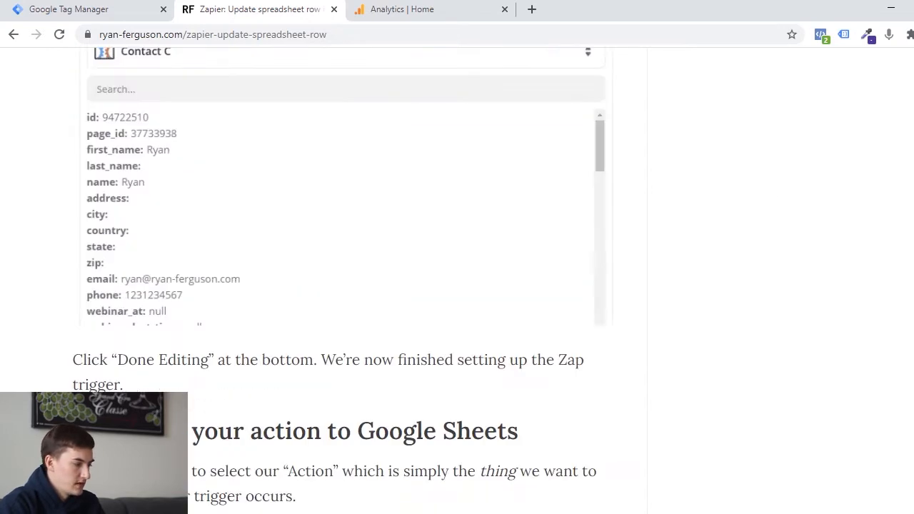
{"action": "scroll", "coordinate": [343, 286], "scroll_direction": "up", "scroll_amount": 10}
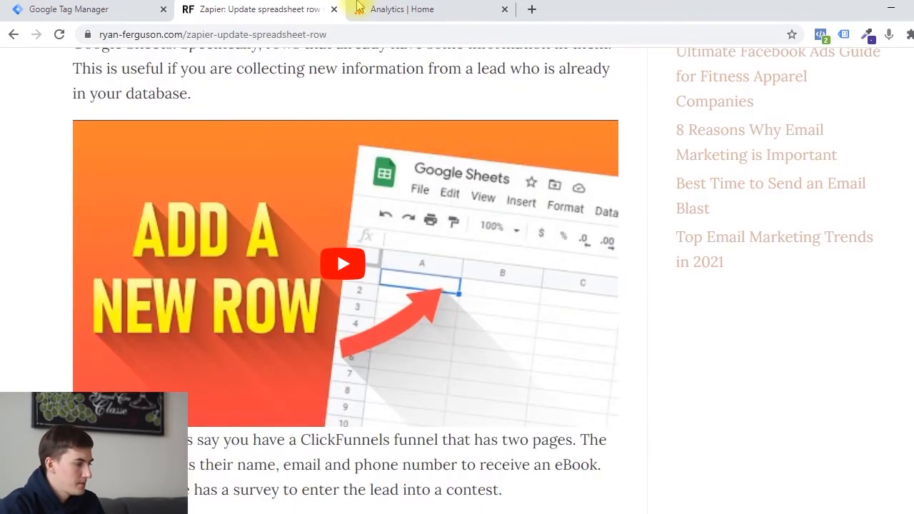
{"action": "left_click", "coordinate": [148, 7]}
{"action": "left_click", "coordinate": [243, 7]}
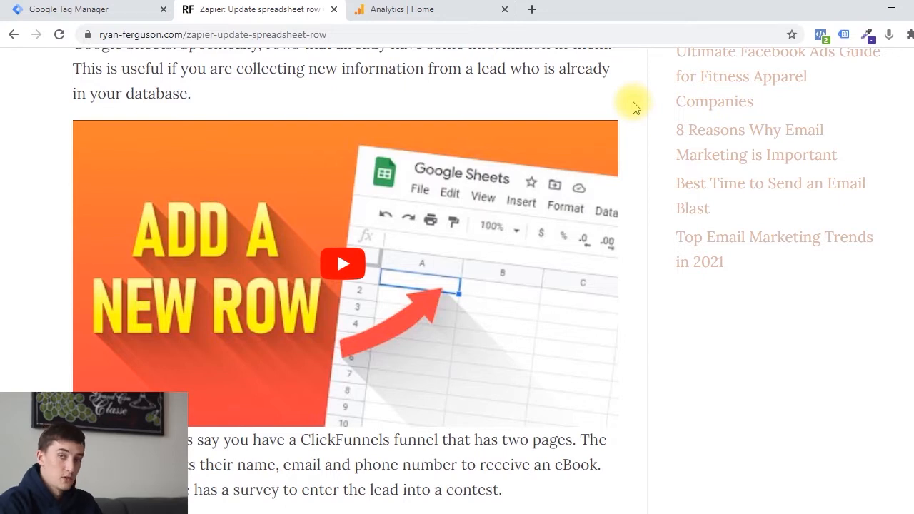
Step: Switch to Google Tag Manager and review which built-in variables are enabled, especially the click, video and scrolling ones
{"action": "left_click", "coordinate": [143, 9]}
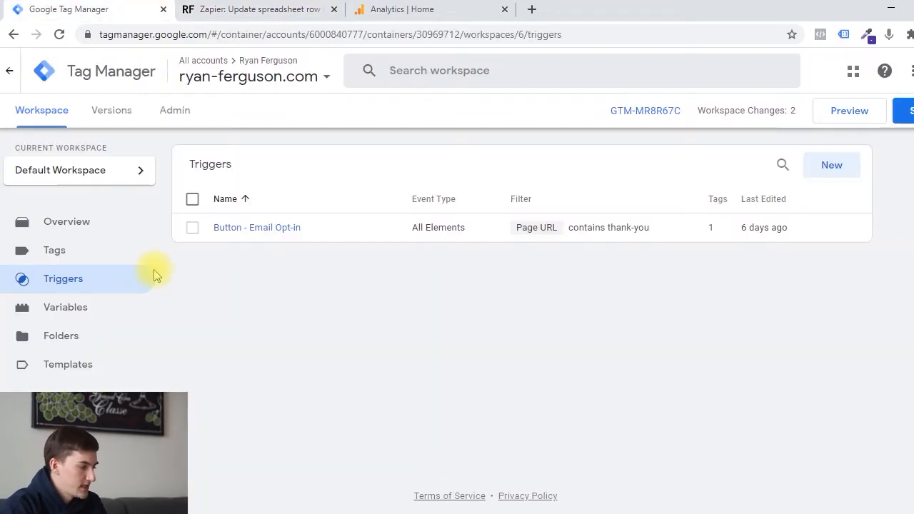
{"action": "left_click", "coordinate": [114, 314]}
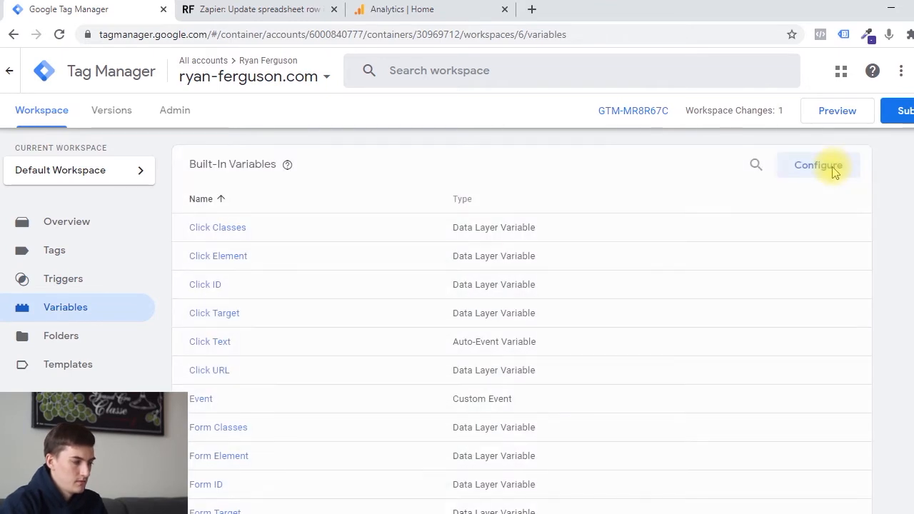
{"action": "left_click", "coordinate": [827, 168]}
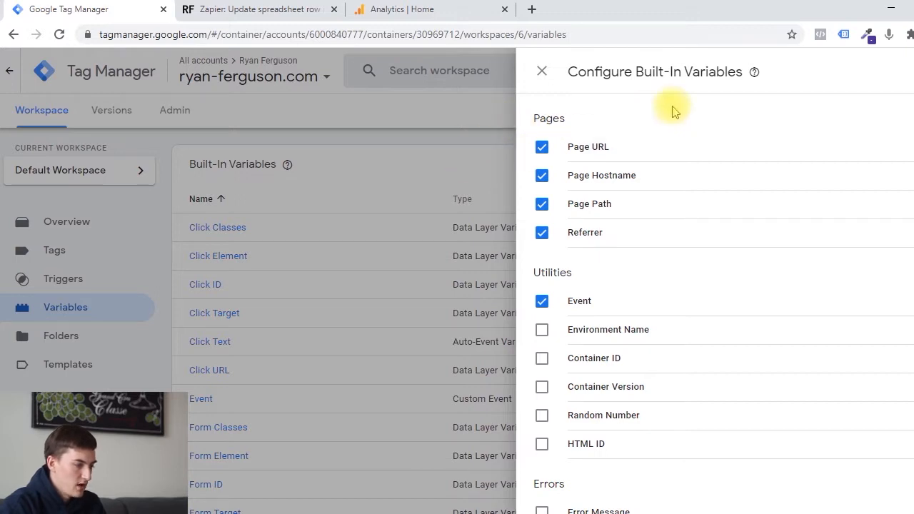
{"action": "scroll", "coordinate": [907, 175], "scroll_direction": "down", "scroll_amount": 3}
{"action": "scroll", "coordinate": [718, 416], "scroll_direction": "down", "scroll_amount": 17}
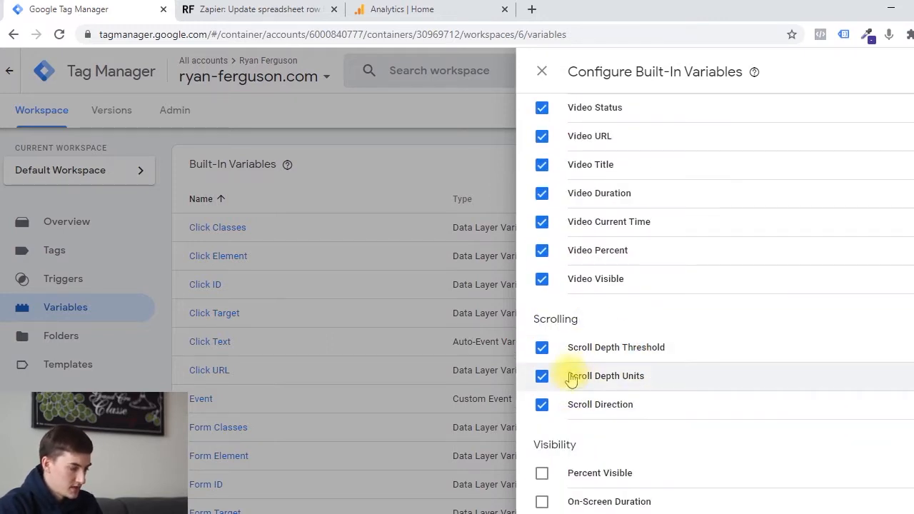
{"action": "scroll", "coordinate": [660, 364], "scroll_direction": "up", "scroll_amount": 2}
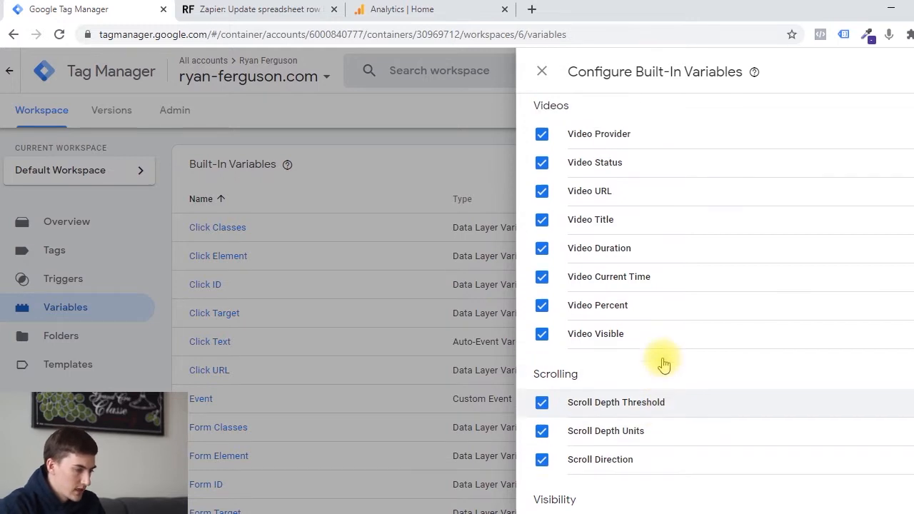
{"action": "scroll", "coordinate": [689, 350], "scroll_direction": "up", "scroll_amount": 7}
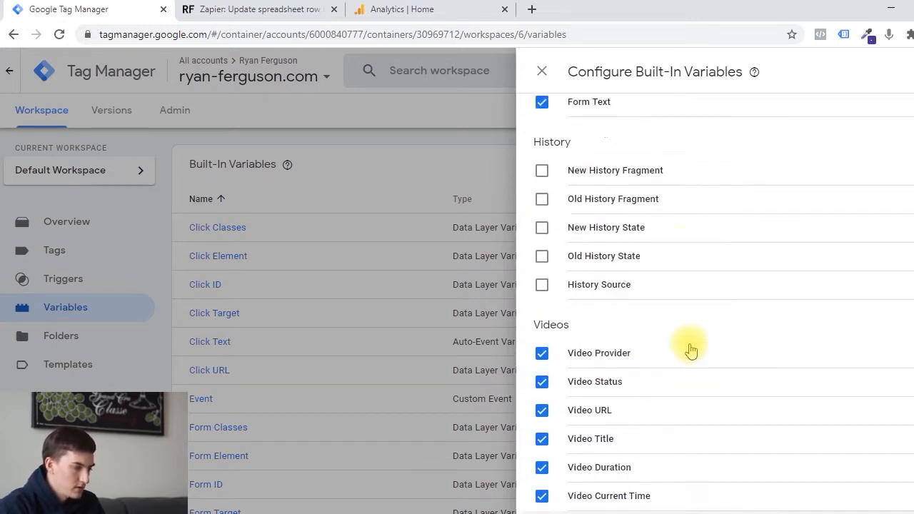
{"action": "scroll", "coordinate": [691, 350], "scroll_direction": "up", "scroll_amount": 3}
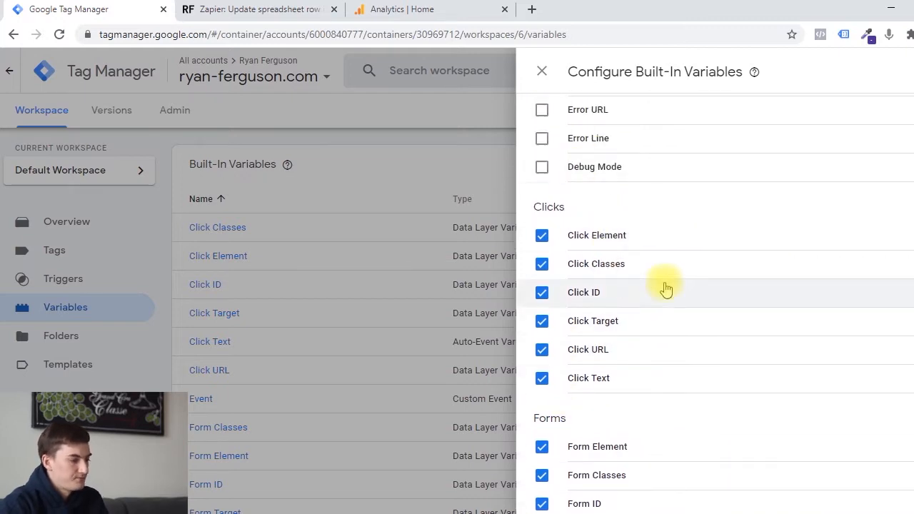
{"action": "left_click", "coordinate": [541, 71]}
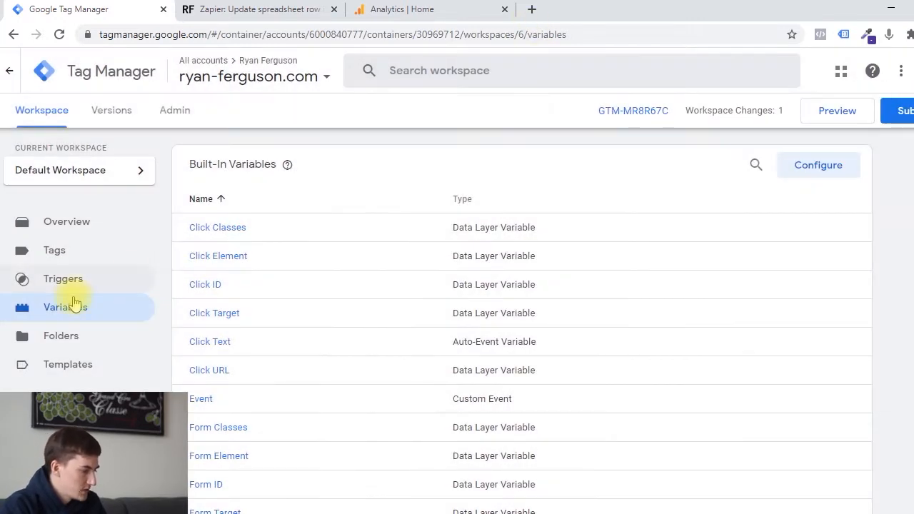
Step: Create a new trigger in the workspace and name it "Scroll depth - 25%"
{"action": "left_click", "coordinate": [83, 288]}
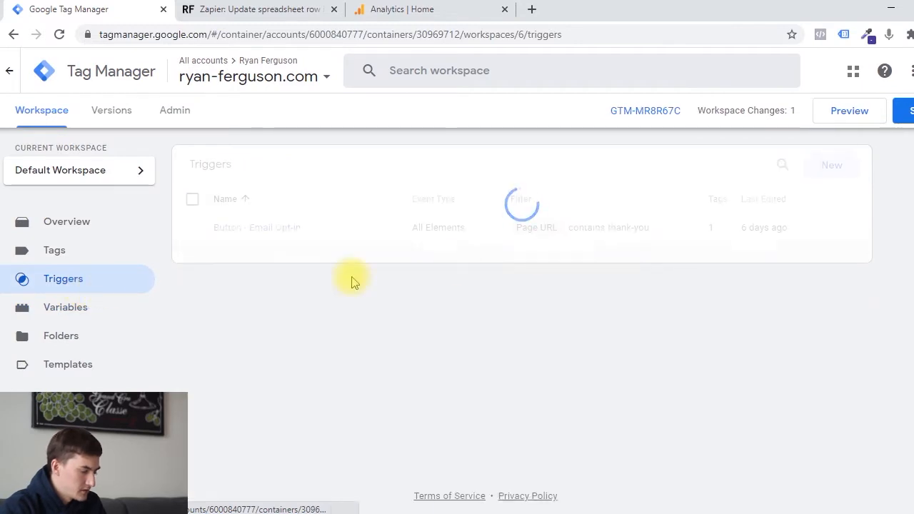
{"action": "left_click", "coordinate": [846, 175]}
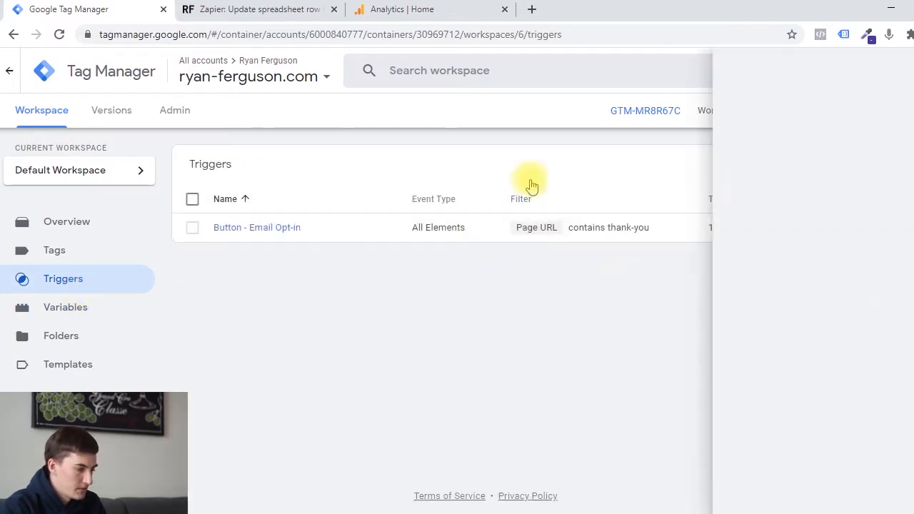
{"action": "left_click", "coordinate": [273, 68]}
{"action": "key", "text": "ctrl+a"}
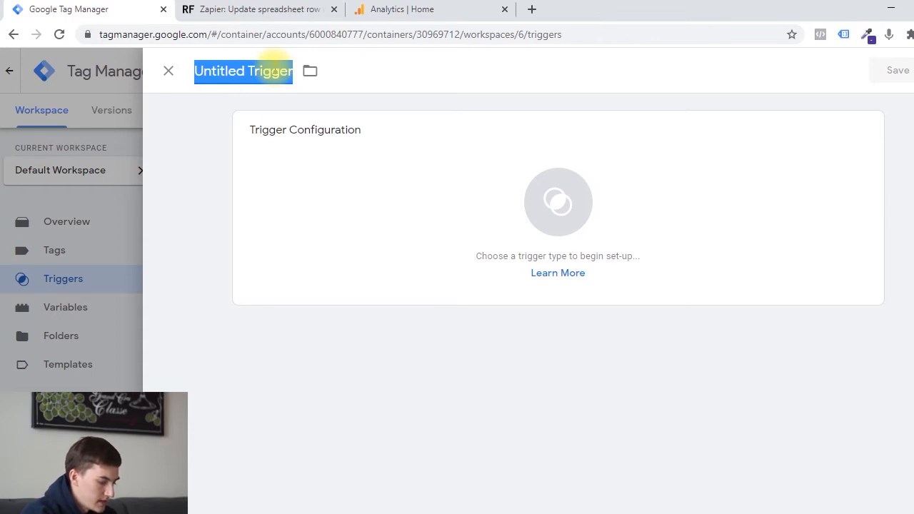
{"action": "type", "text": "Scroll depth - 25%"}
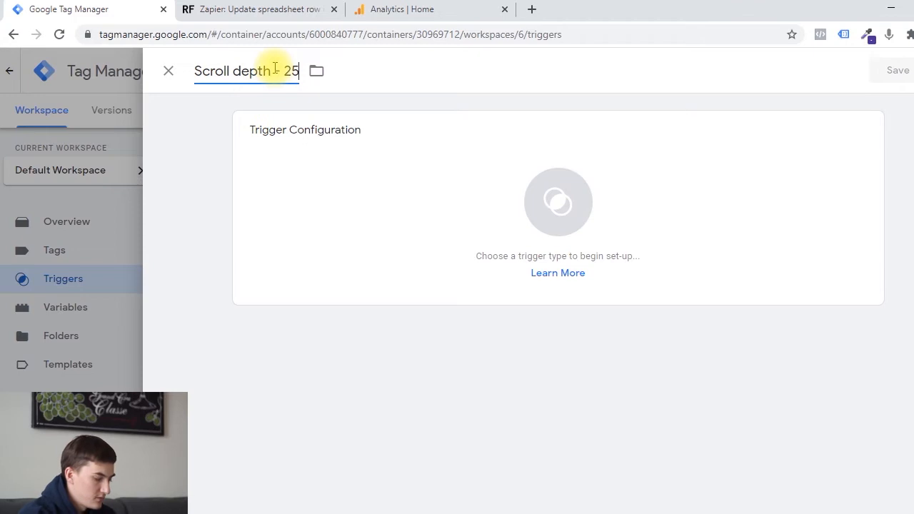
Step: Choose Scroll Depth under User Engagement as the trigger type
{"action": "left_click", "coordinate": [596, 180]}
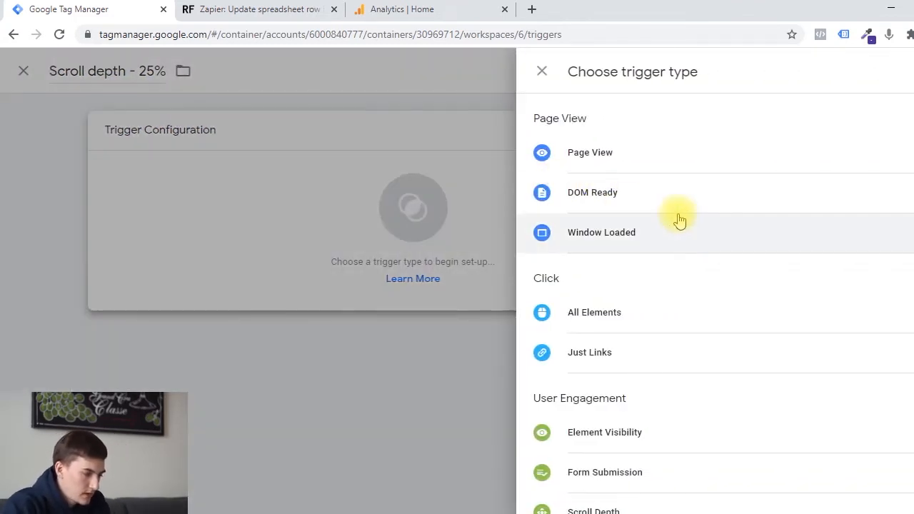
{"action": "scroll", "coordinate": [679, 219], "scroll_direction": "down", "scroll_amount": 4}
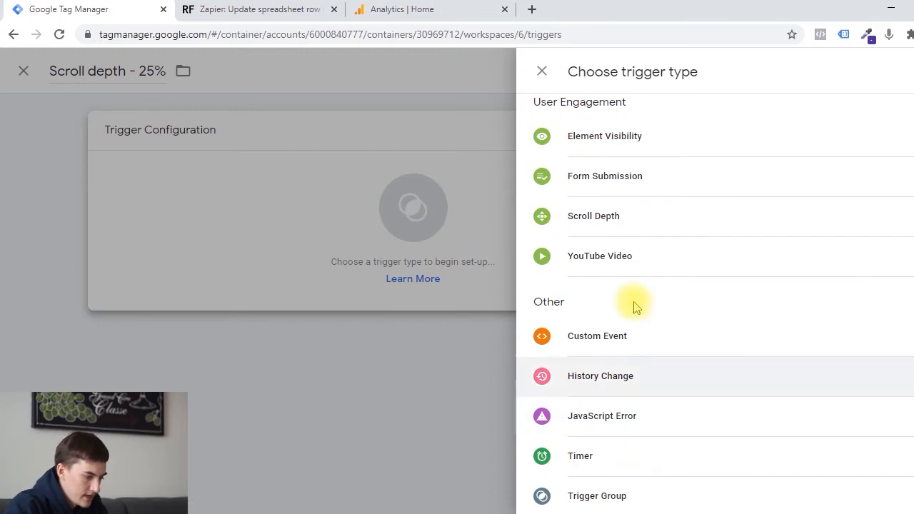
{"action": "scroll", "coordinate": [628, 361], "scroll_direction": "up", "scroll_amount": 2}
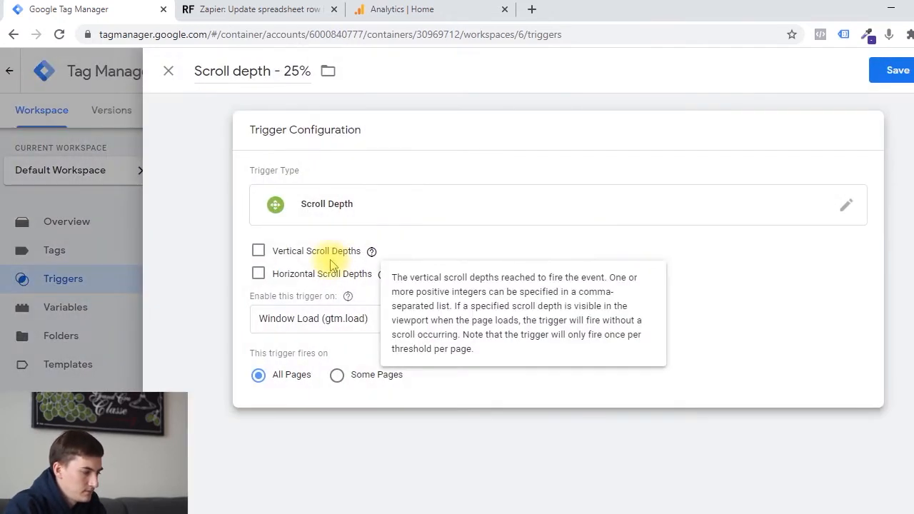
Step: Enable vertical scroll depths for the trigger, measured in percentages, and set the depth to 25 percent
{"action": "left_click", "coordinate": [316, 262]}
{"action": "left_click", "coordinate": [258, 250]}
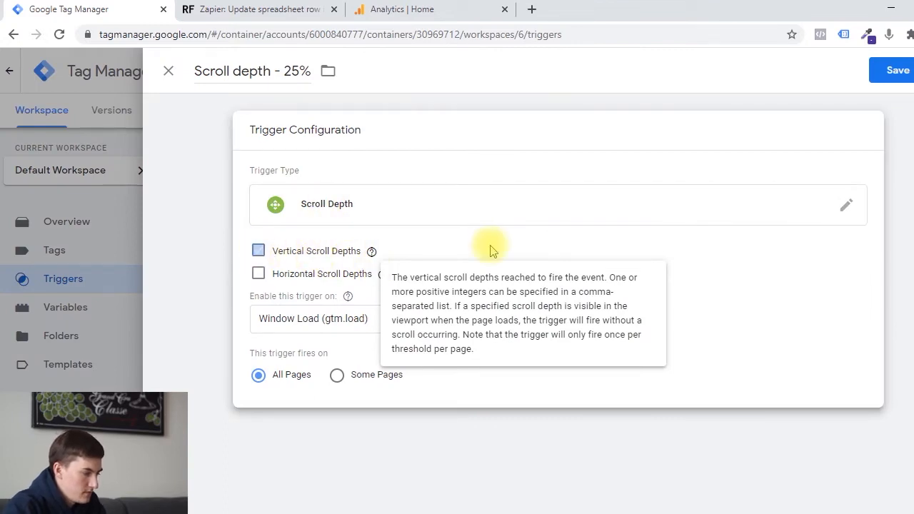
{"action": "left_click", "coordinate": [335, 305]}
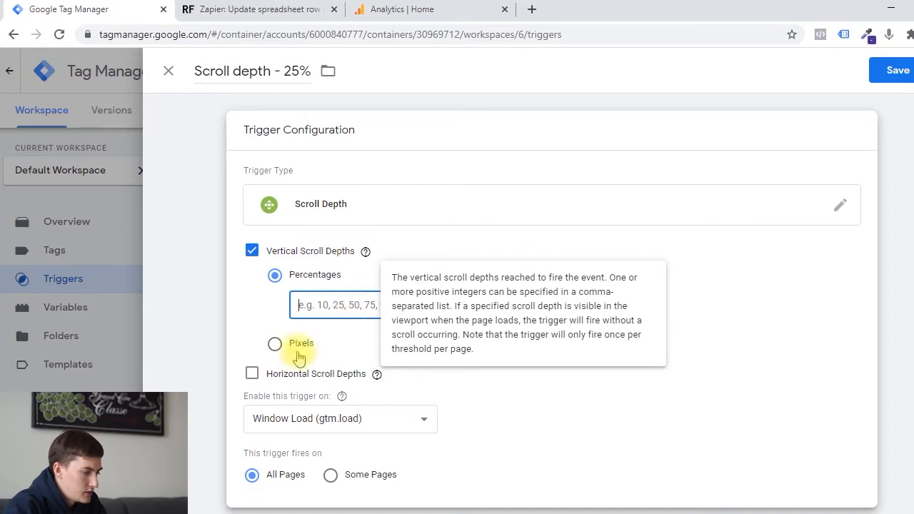
{"action": "left_click", "coordinate": [274, 345]}
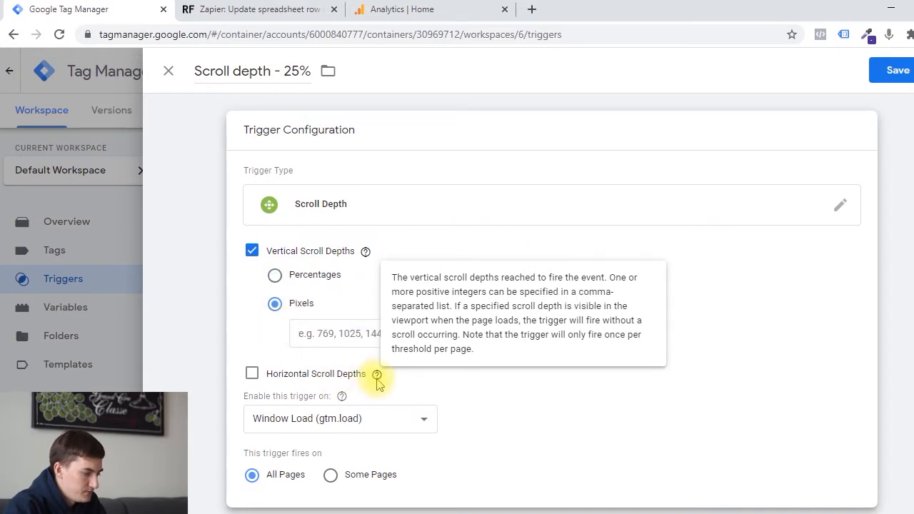
{"action": "left_click", "coordinate": [275, 275]}
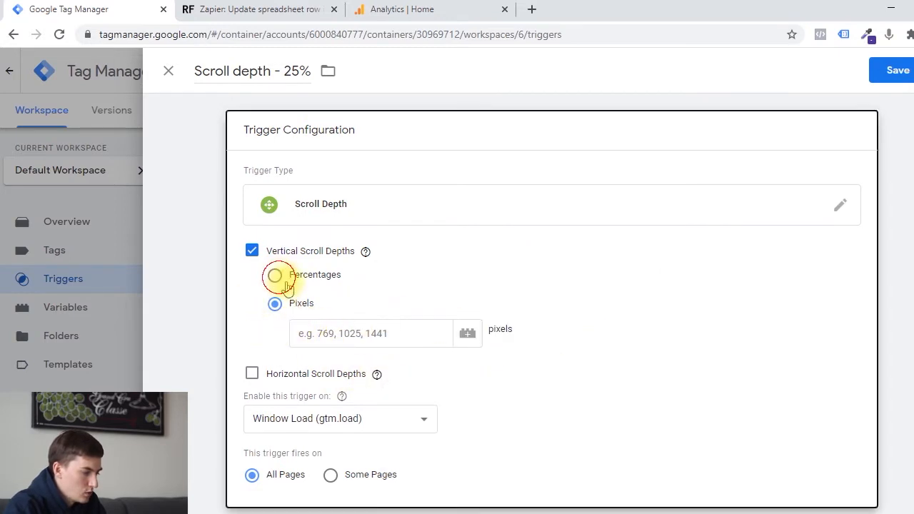
{"action": "left_click", "coordinate": [350, 304]}
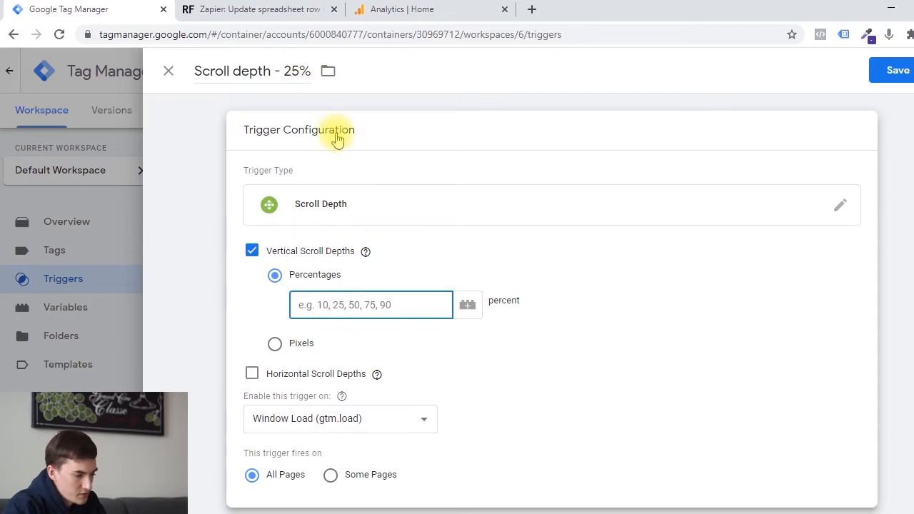
{"action": "type", "text": "25"}
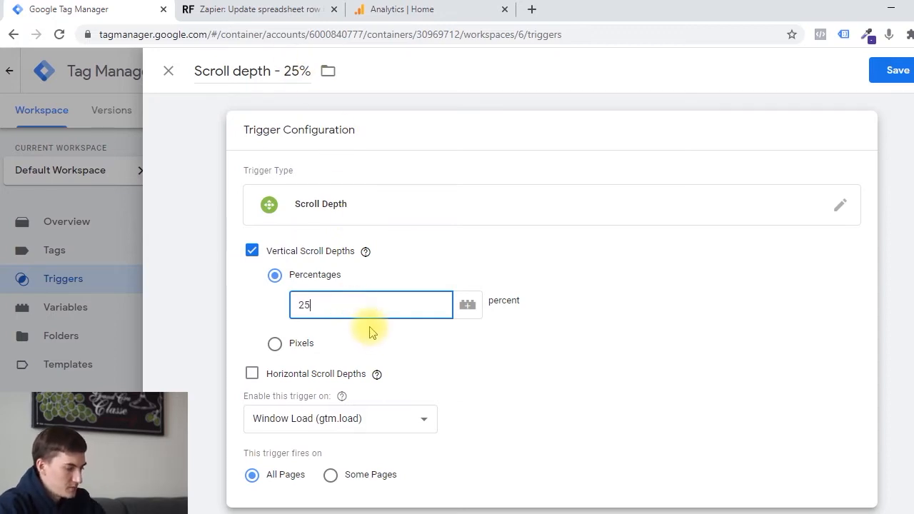
{"action": "left_click", "coordinate": [622, 307]}
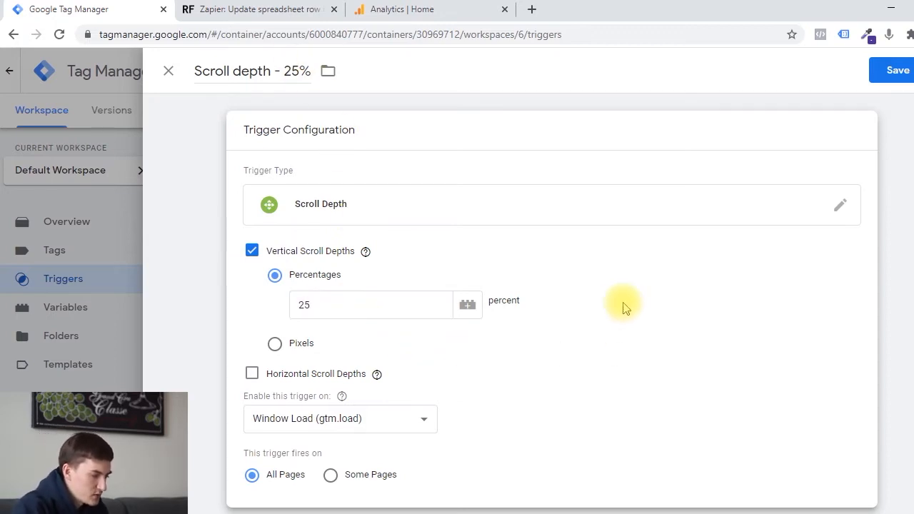
Step: Try Container Load (gtm.js) as the event that enables the trigger, and set it back to Window Load (gtm.load)
{"action": "scroll", "coordinate": [389, 409], "scroll_direction": "down", "scroll_amount": 1}
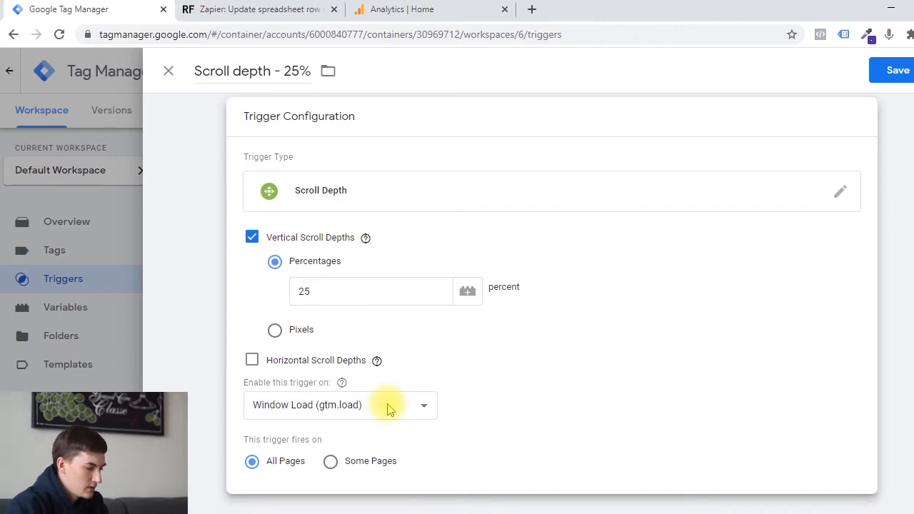
{"action": "left_click", "coordinate": [387, 407]}
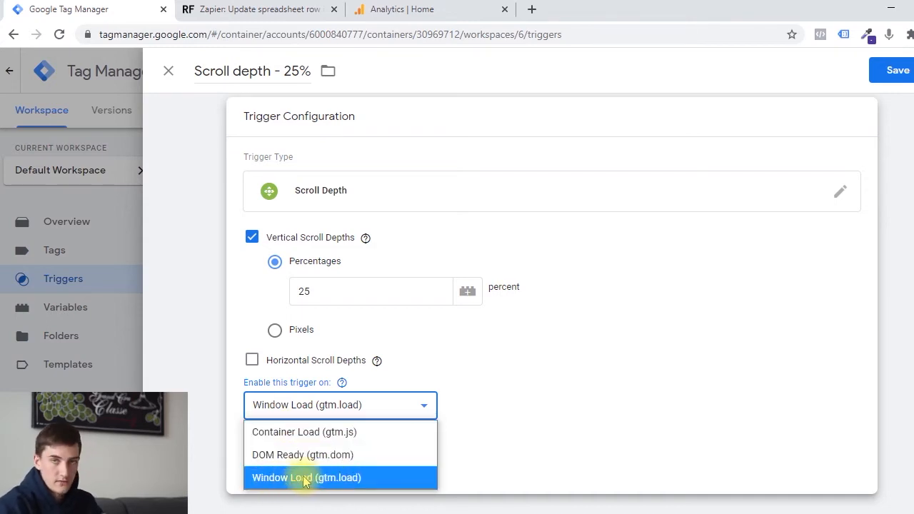
{"action": "left_click", "coordinate": [314, 434]}
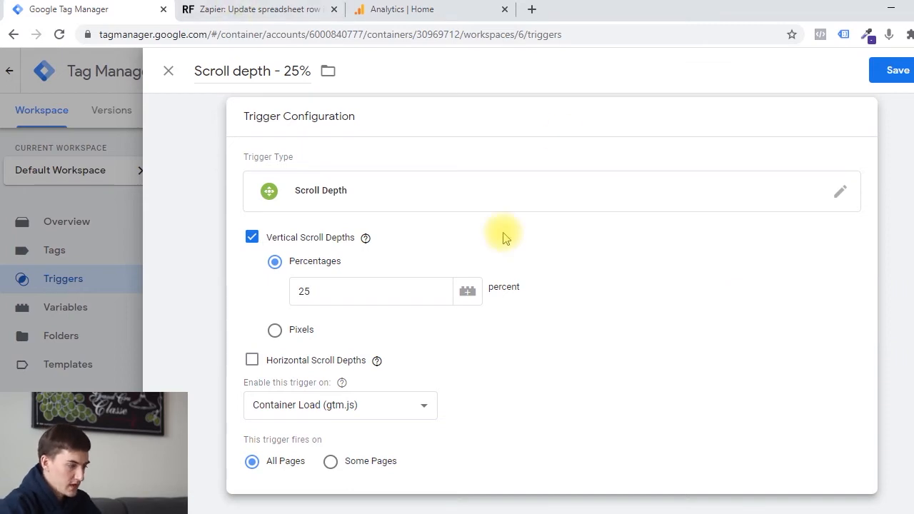
{"action": "left_click", "coordinate": [300, 407]}
{"action": "left_click", "coordinate": [303, 477]}
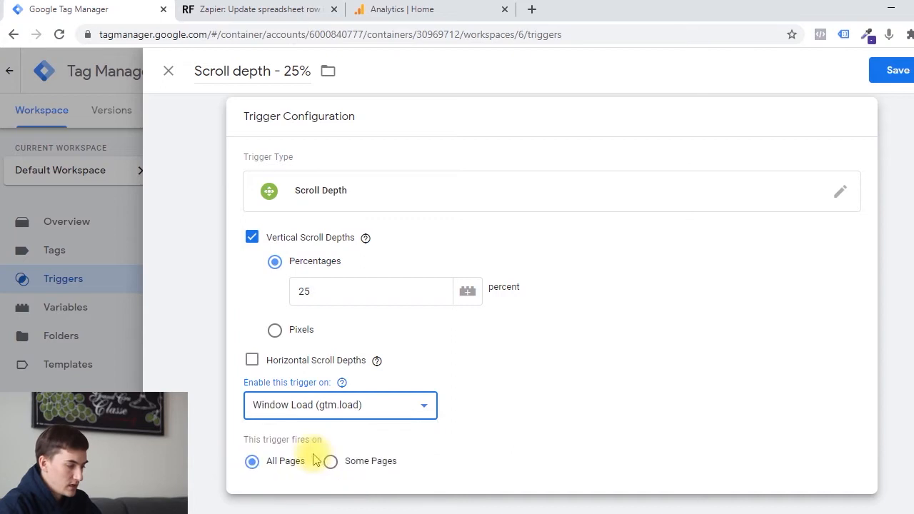
{"action": "left_click", "coordinate": [582, 371]}
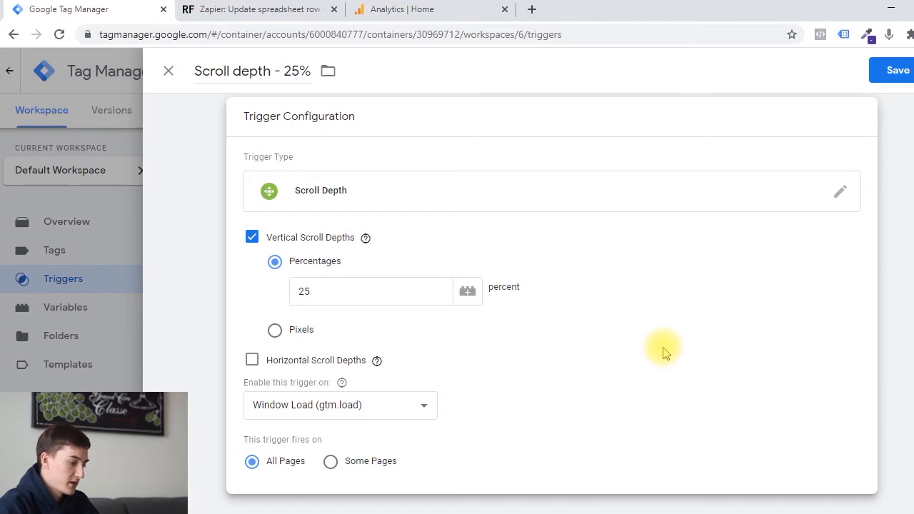
Step: Limit the trigger to some pages and choose Page URL as the variable of its firing condition
{"action": "left_click", "coordinate": [330, 462]}
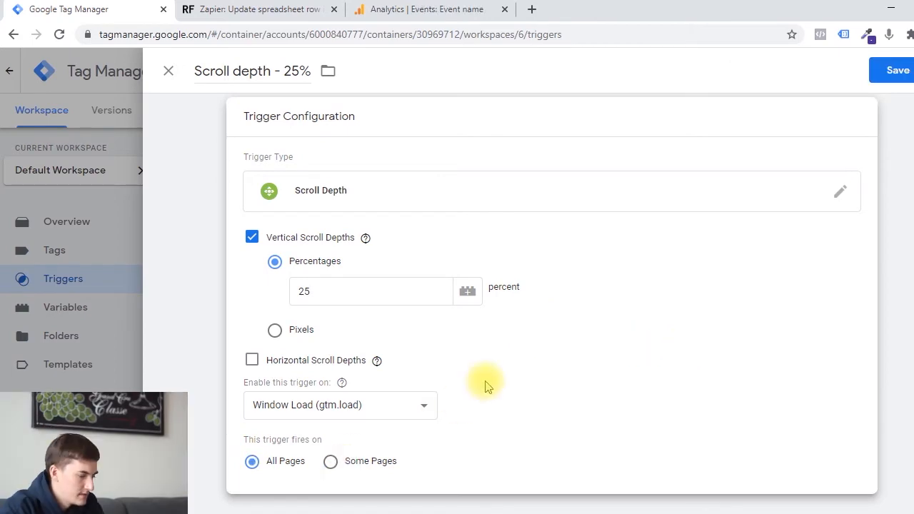
{"action": "left_click", "coordinate": [373, 464]}
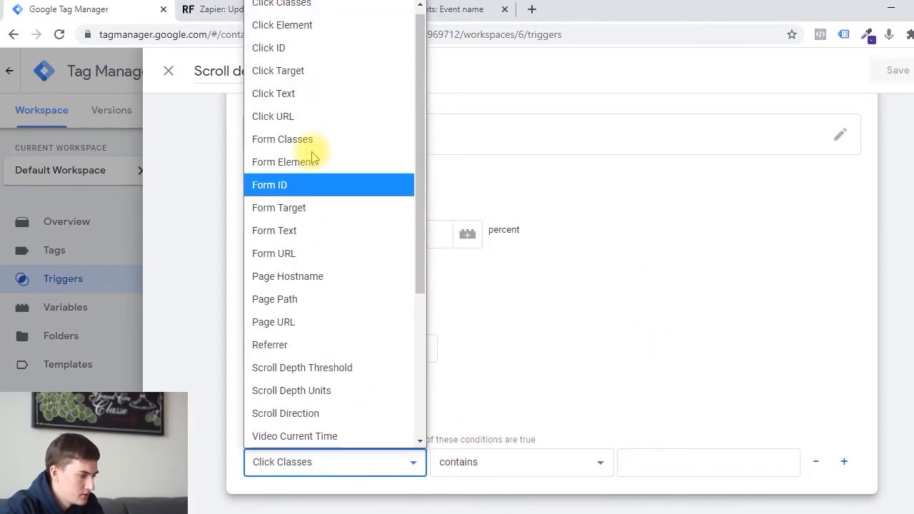
{"action": "scroll", "coordinate": [338, 265], "scroll_direction": "down", "scroll_amount": 3}
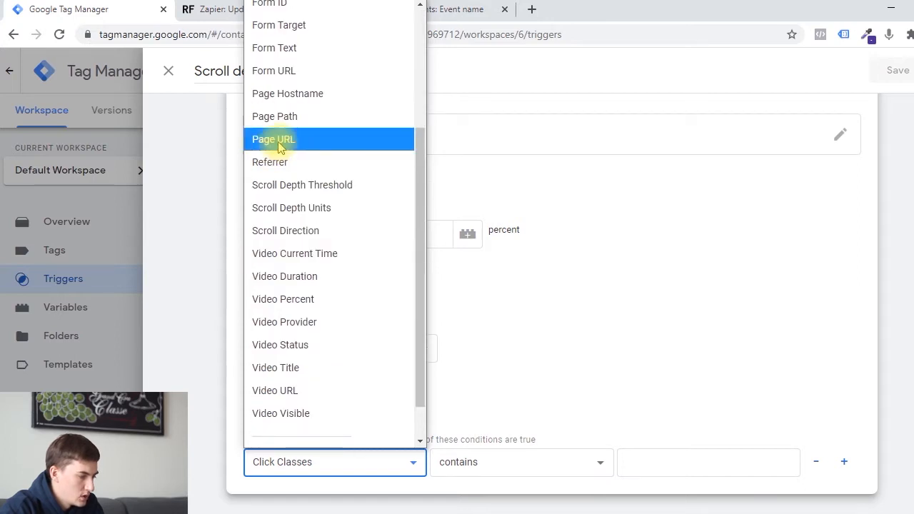
{"action": "left_click", "coordinate": [278, 138]}
Step: Copy the slug zapier-update-spreadsheet-row from the blog post's web address and paste it as the value the Page URL must contain
{"action": "left_click", "coordinate": [307, 9]}
{"action": "left_click_drag", "start_coordinate": [323, 33], "coordinate": [185, 31]}
{"action": "key", "text": "ctrl+c"}
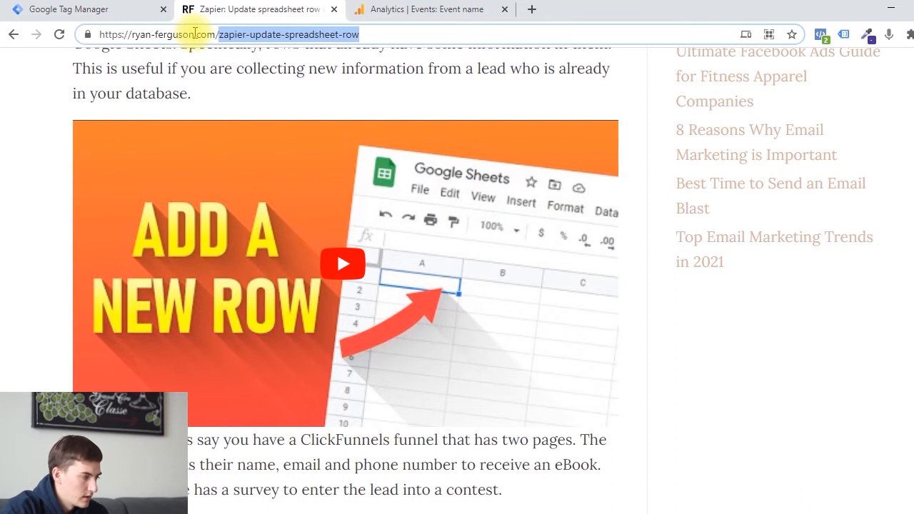
{"action": "left_click", "coordinate": [75, 10]}
{"action": "left_click", "coordinate": [671, 461]}
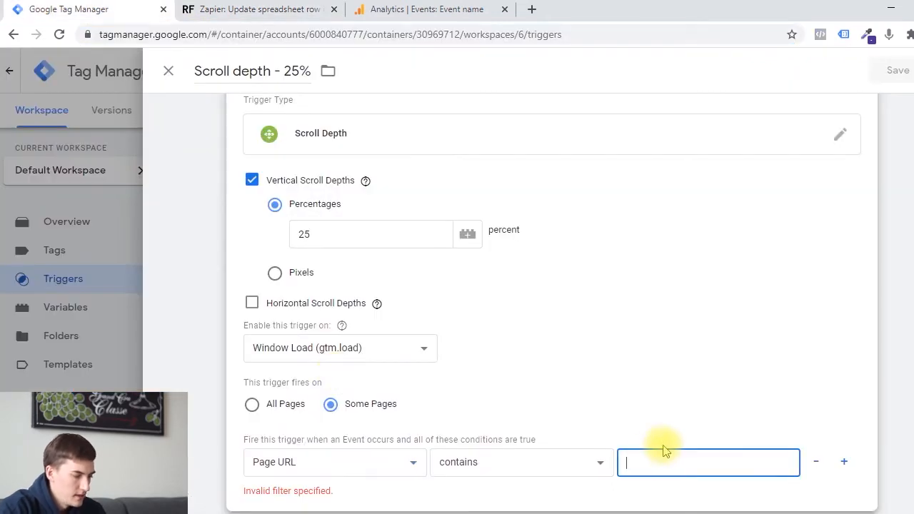
{"action": "key", "text": "ctrl+v"}
Step: Check the trigger's configuration, save the trigger and close it to return to the trigger list
{"action": "scroll", "coordinate": [766, 303], "scroll_direction": "up", "scroll_amount": 1}
{"action": "scroll", "coordinate": [766, 304], "scroll_direction": "down", "scroll_amount": 1}
{"action": "scroll", "coordinate": [766, 303], "scroll_direction": "up", "scroll_amount": 1}
{"action": "scroll", "coordinate": [766, 303], "scroll_direction": "down", "scroll_amount": 1}
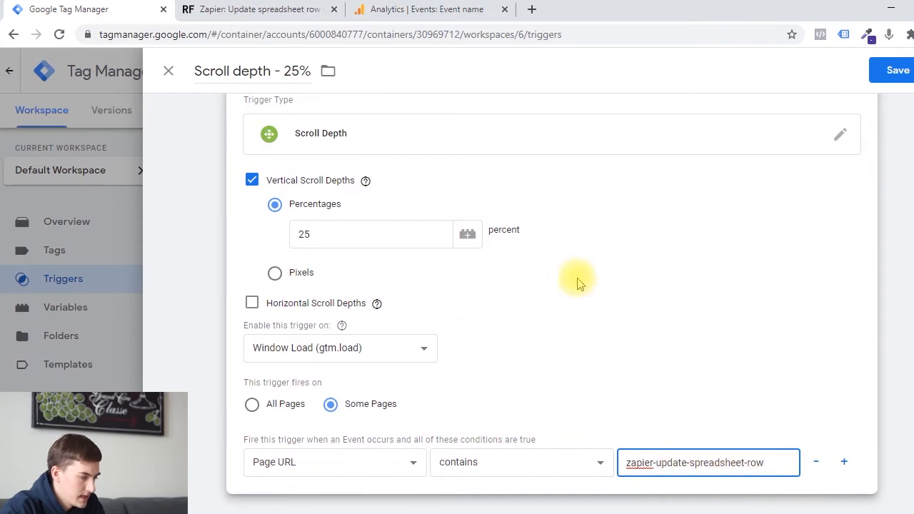
{"action": "scroll", "coordinate": [578, 279], "scroll_direction": "up", "scroll_amount": 1}
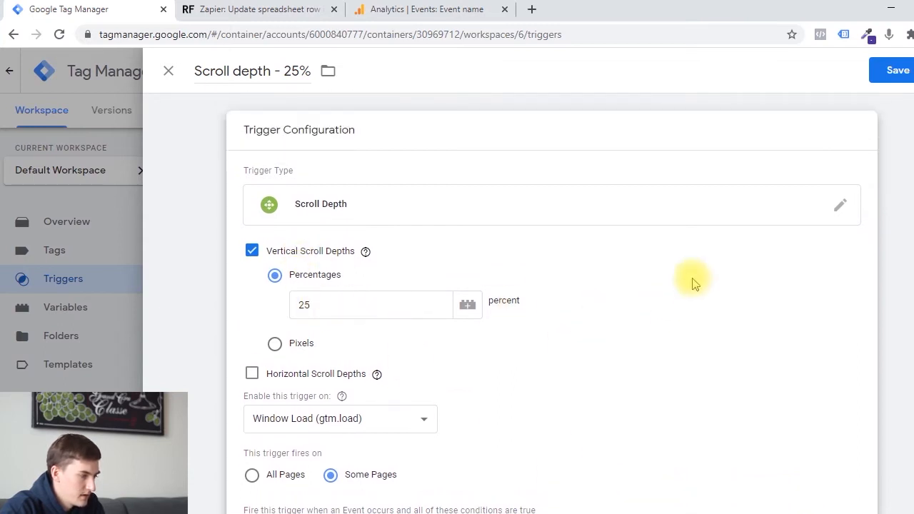
{"action": "scroll", "coordinate": [693, 282], "scroll_direction": "down", "scroll_amount": 1}
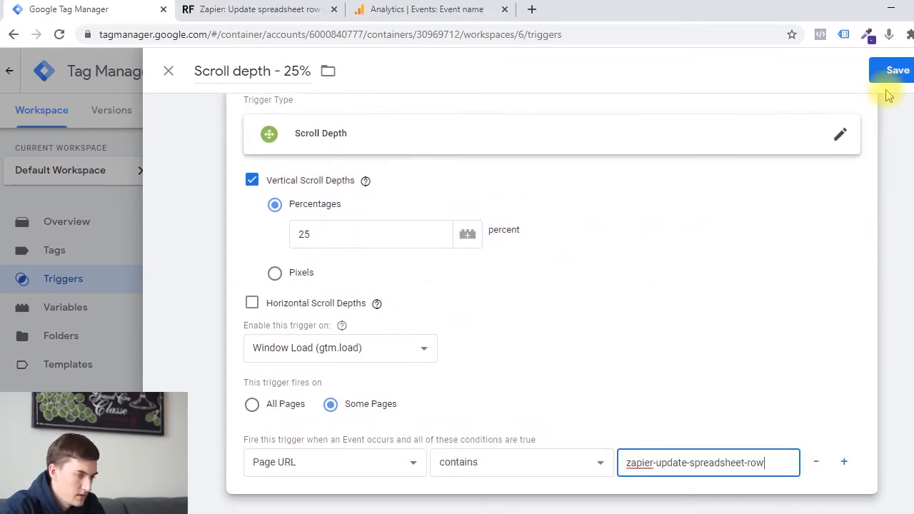
{"action": "left_click", "coordinate": [897, 70]}
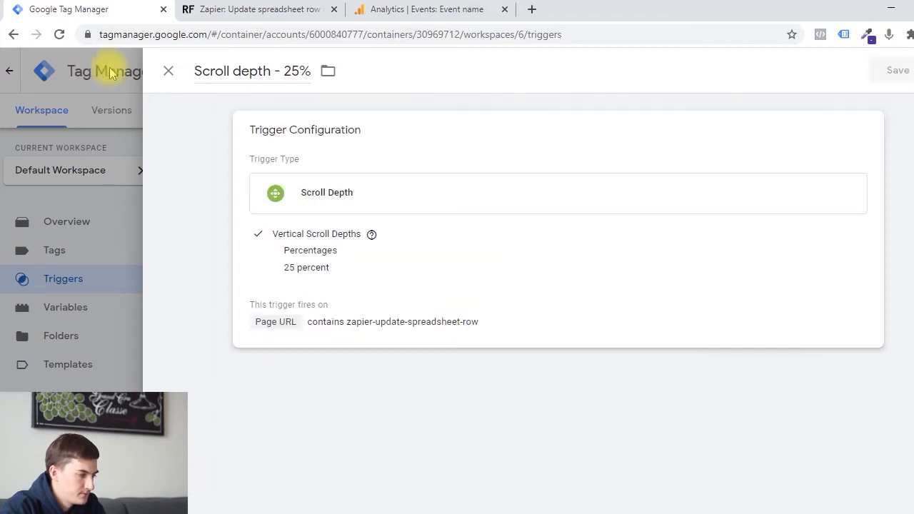
{"action": "left_click", "coordinate": [168, 71]}
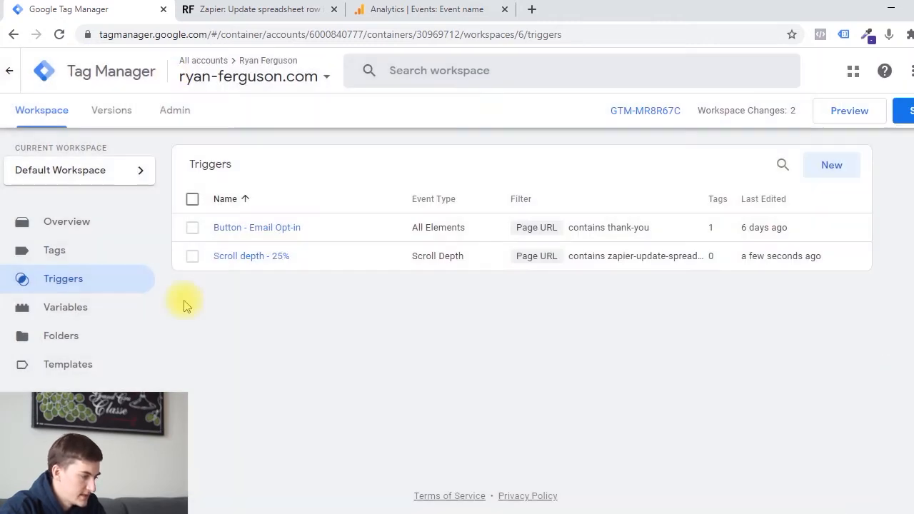
Step: Create a new tag in the workspace and name it "GA Event - Scroll 25%"
{"action": "left_click", "coordinate": [70, 250]}
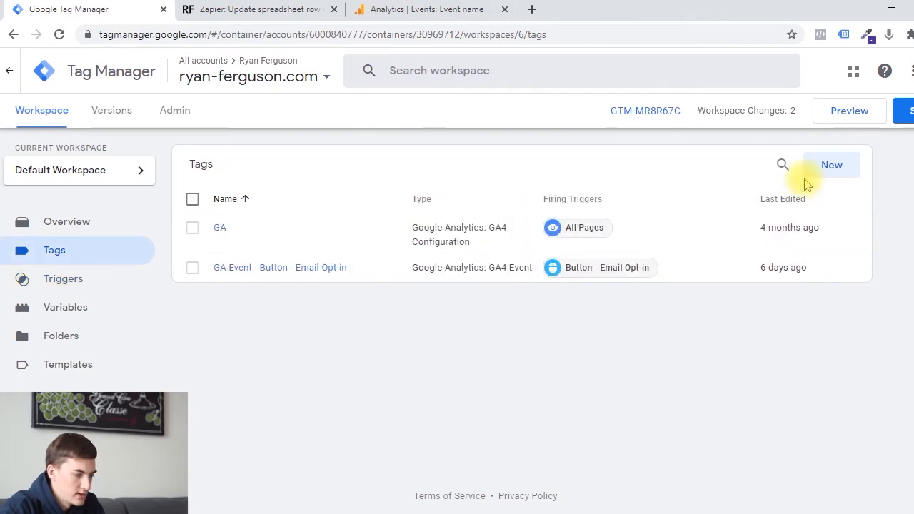
{"action": "left_click", "coordinate": [831, 167]}
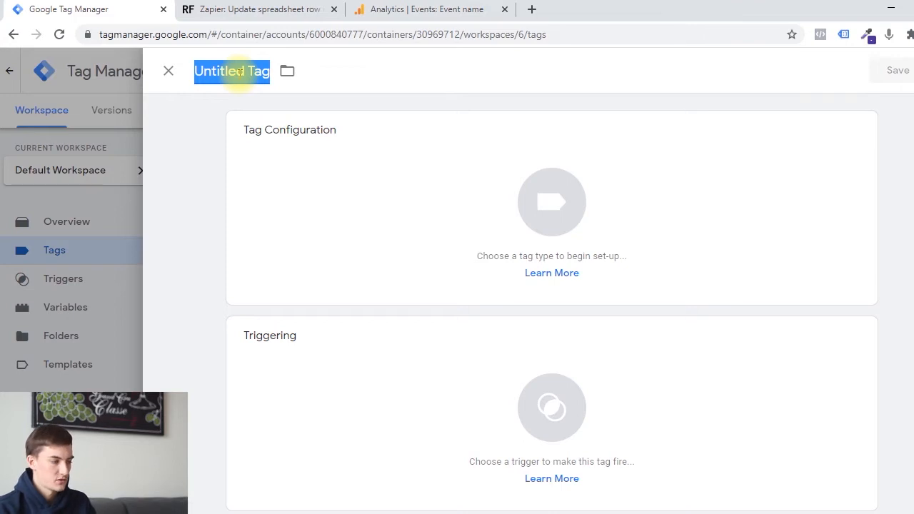
{"action": "type", "text": "GA Event - Scroll 25%"}
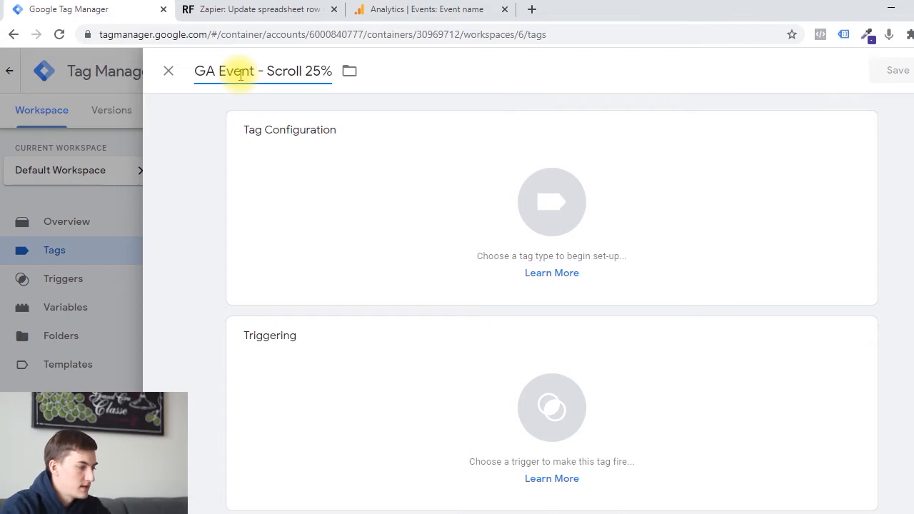
Step: Set the tag type to Google Analytics: GA4 Event and select GA as its configuration tag
{"action": "left_click", "coordinate": [585, 248]}
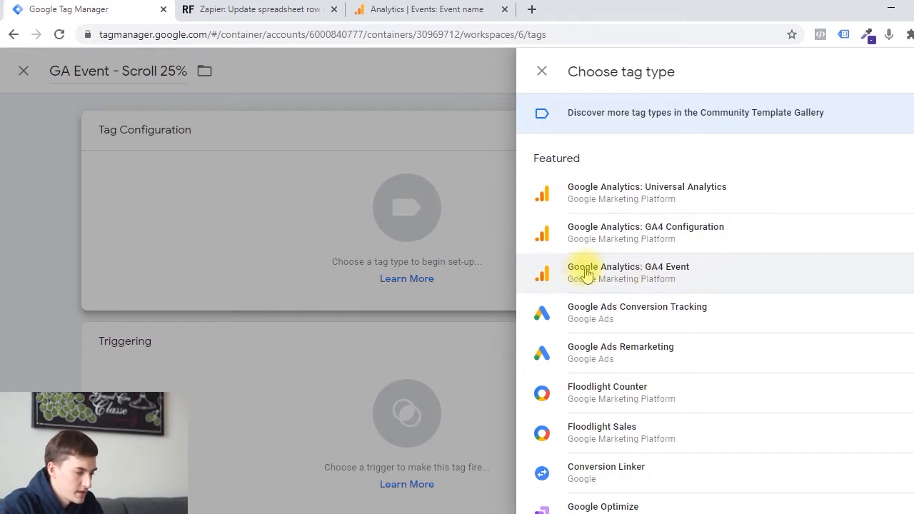
{"action": "left_click", "coordinate": [686, 269]}
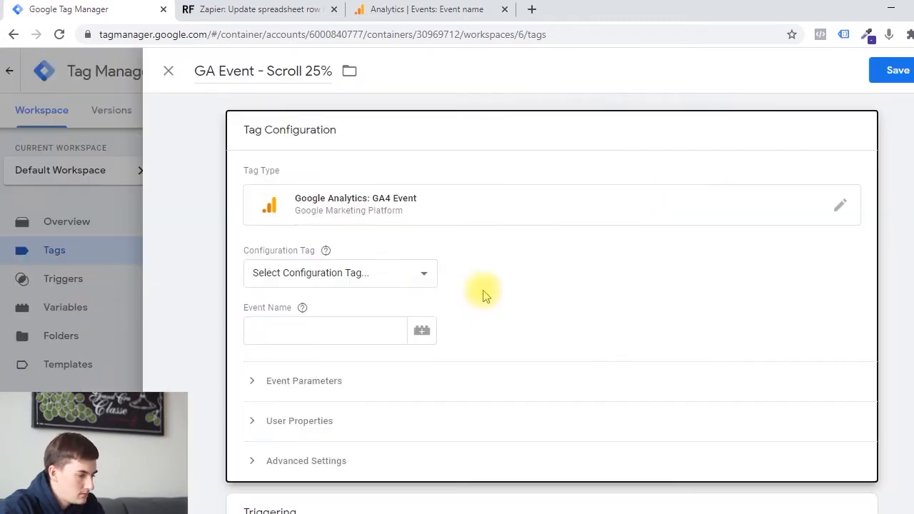
{"action": "left_click", "coordinate": [419, 273]}
{"action": "left_click", "coordinate": [320, 346]}
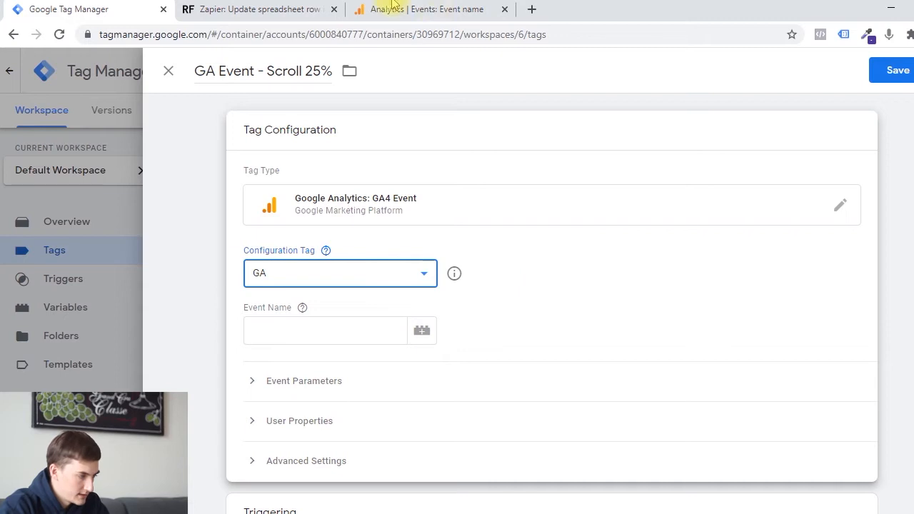
Step: Set the tag's event name to "Scroll Depth - 25%"
{"action": "left_click", "coordinate": [337, 326]}
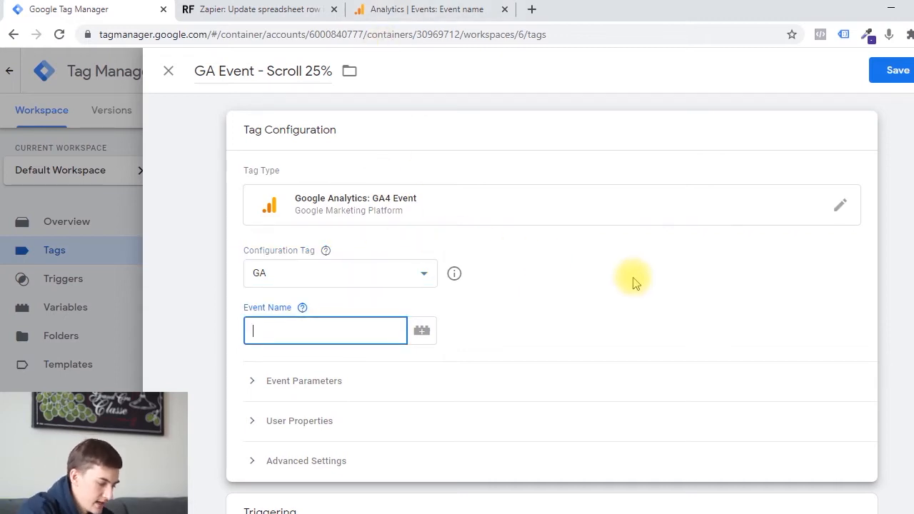
{"action": "type", "text": "Scrool"}
{"action": "key", "text": "BackSpace"}
{"action": "key", "text": "BackSpace"}
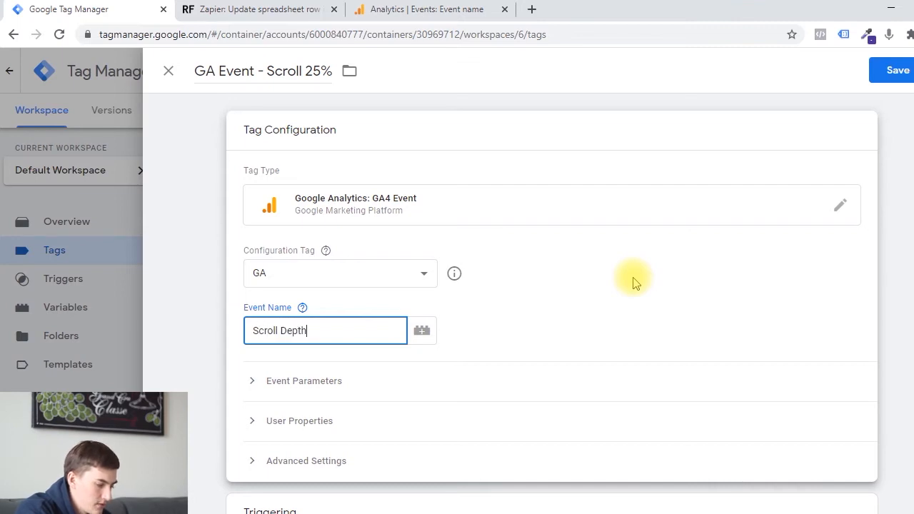
{"action": "left_click", "coordinate": [622, 284]}
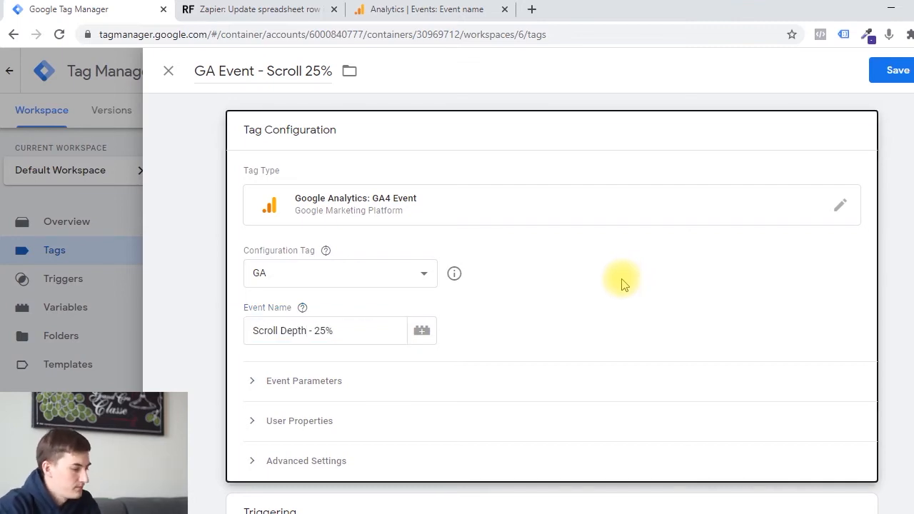
Step: Add the "Scroll depth - 25%" trigger as the tag's firing trigger
{"action": "scroll", "coordinate": [557, 279], "scroll_direction": "down", "scroll_amount": 1}
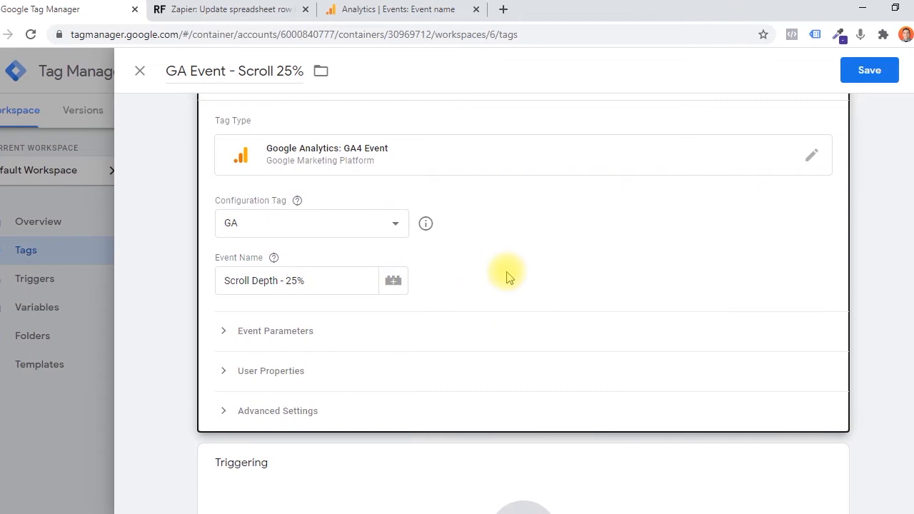
{"action": "scroll", "coordinate": [457, 272], "scroll_direction": "up", "scroll_amount": 1}
{"action": "scroll", "coordinate": [300, 286], "scroll_direction": "down", "scroll_amount": 2}
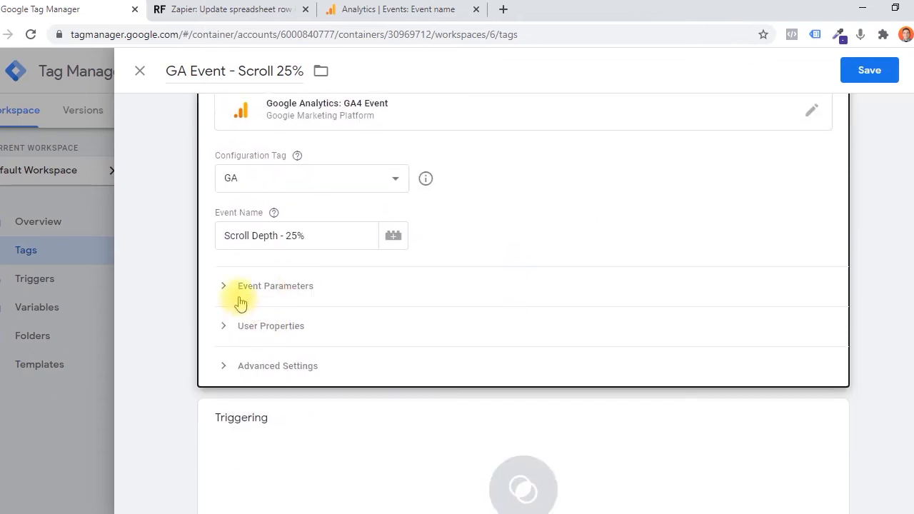
{"action": "scroll", "coordinate": [383, 275], "scroll_direction": "down", "scroll_amount": 1}
{"action": "scroll", "coordinate": [384, 275], "scroll_direction": "down", "scroll_amount": 1}
{"action": "left_click", "coordinate": [351, 337]}
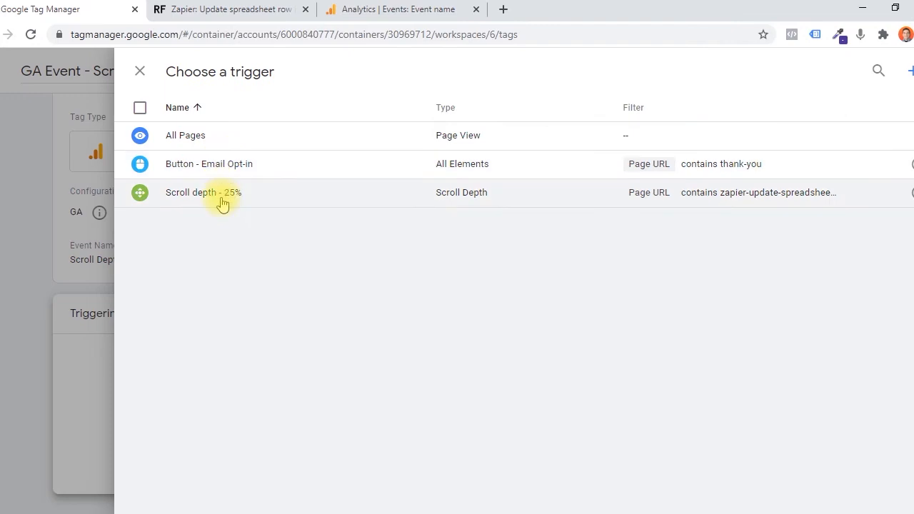
{"action": "left_click", "coordinate": [302, 194]}
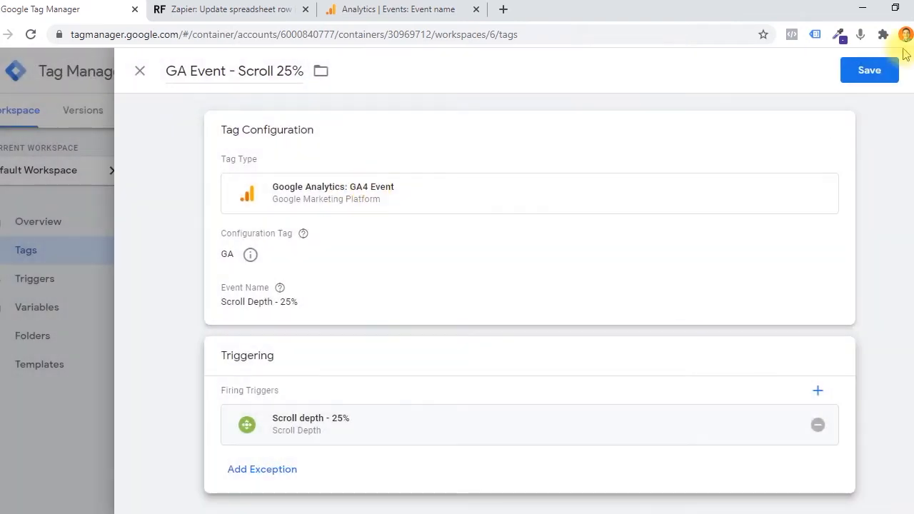
Step: Save the "GA Event - Scroll 25%" tag and open the "Scroll depth - 25%" trigger
{"action": "left_click", "coordinate": [861, 70]}
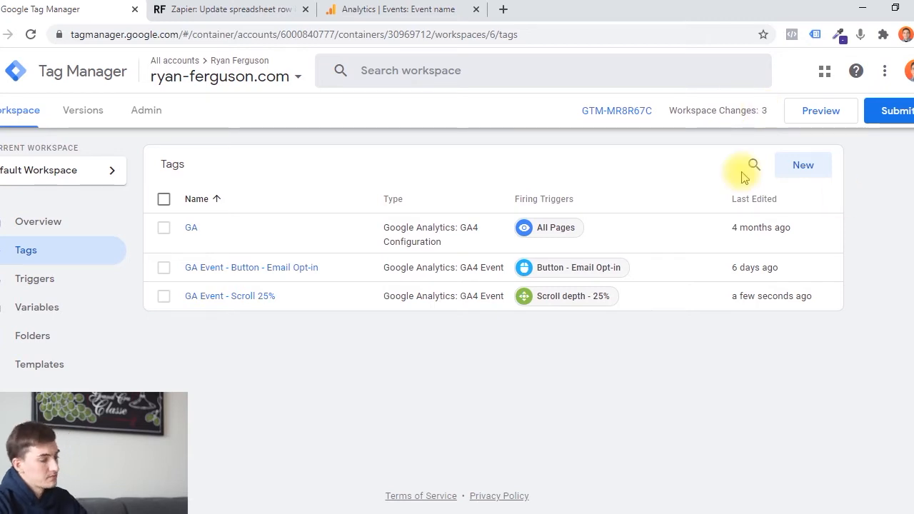
{"action": "left_click", "coordinate": [57, 279]}
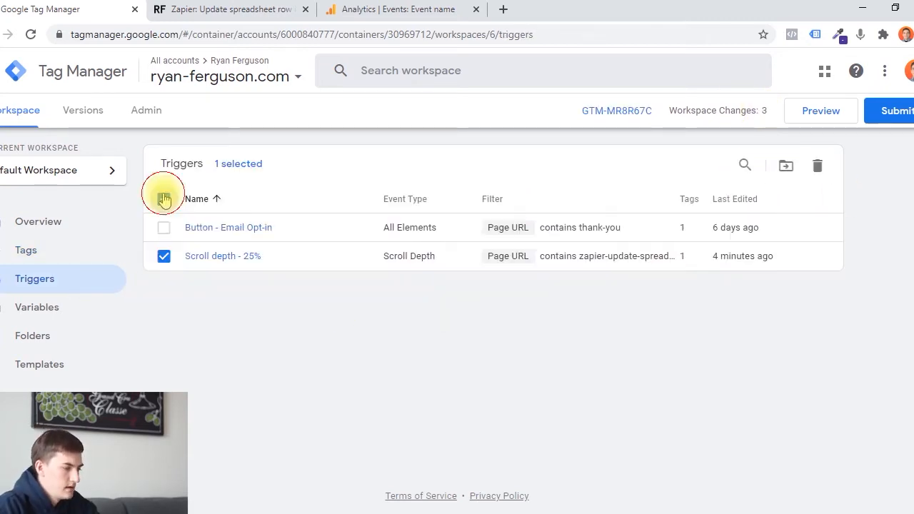
{"action": "left_click", "coordinate": [163, 199]}
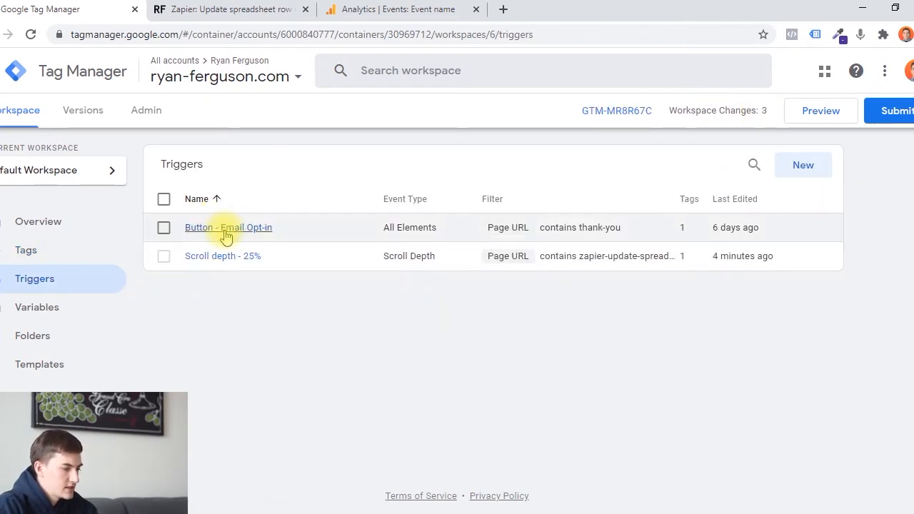
{"action": "left_click", "coordinate": [204, 268]}
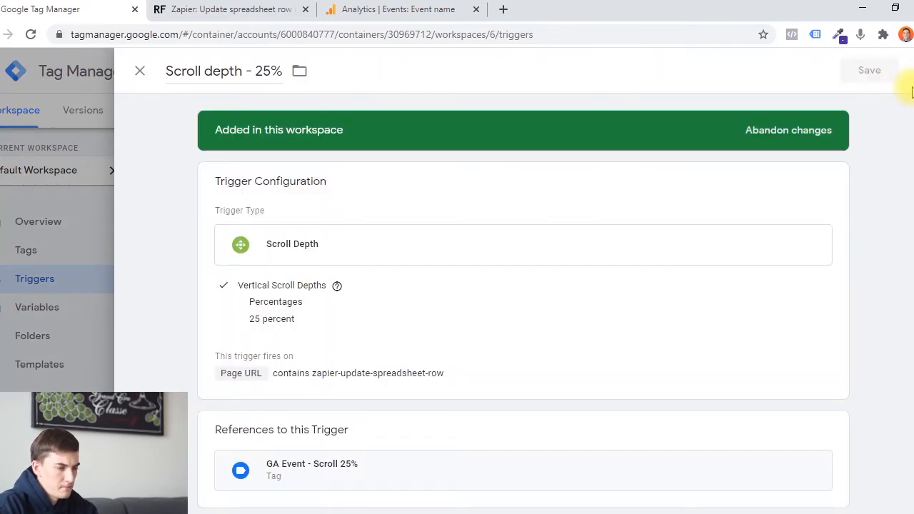
Step: Copy the "Scroll depth - 25%" trigger and rename the copy "Copy of ll depth - 50%"
{"action": "left_click", "coordinate": [909, 77]}
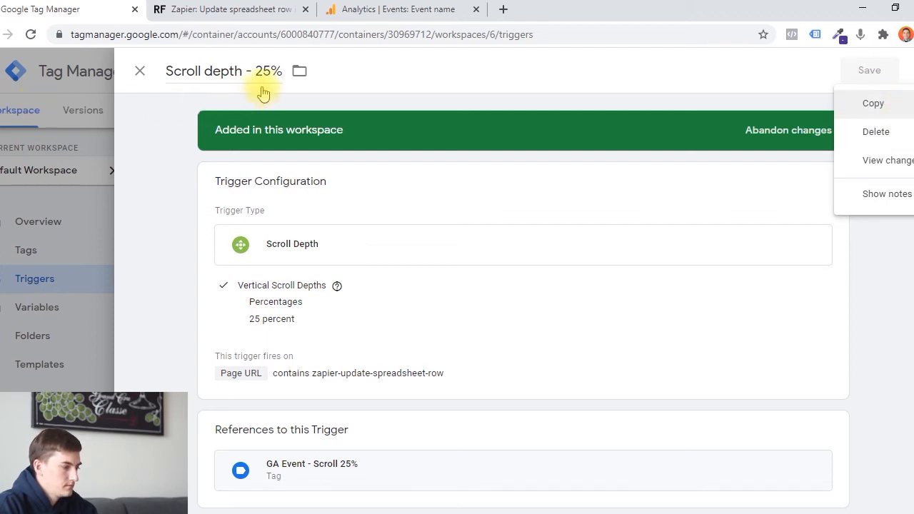
{"action": "left_click", "coordinate": [297, 71]}
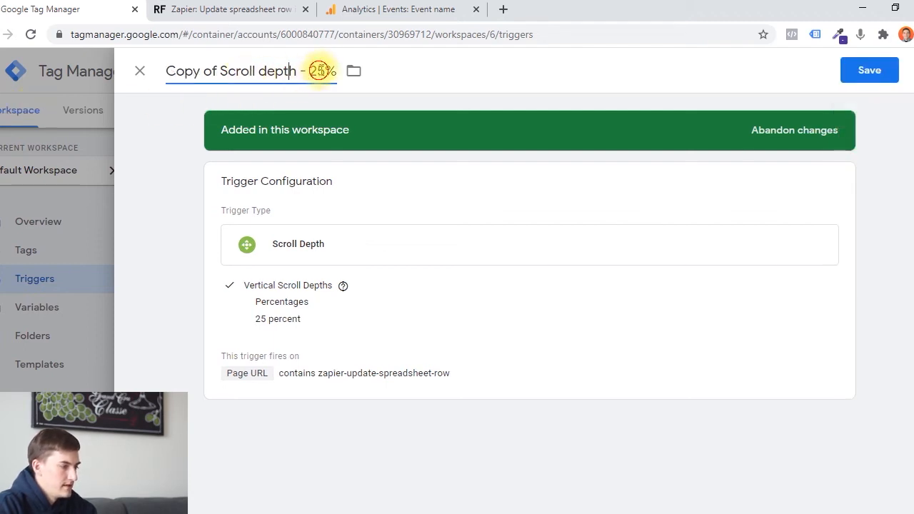
{"action": "double_click", "coordinate": [322, 71]}
{"action": "type", "text": "50"}
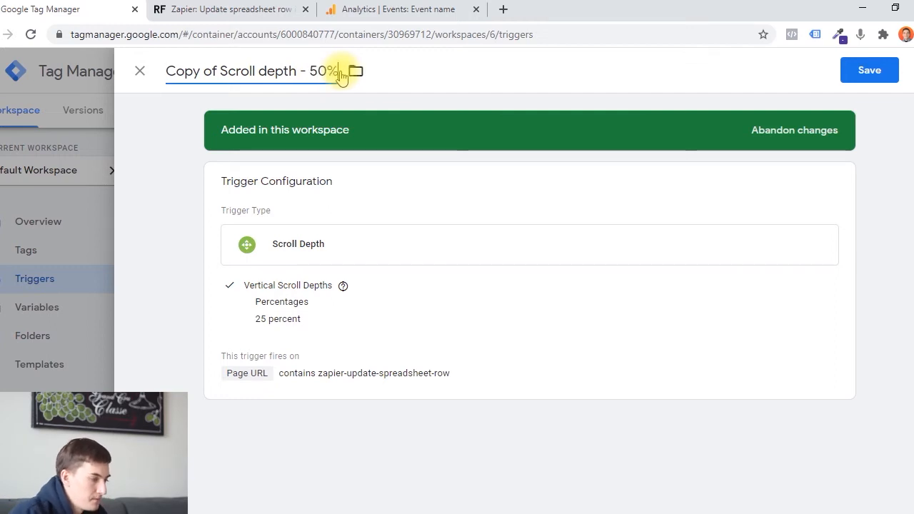
{"action": "left_click_drag", "start_coordinate": [222, 74], "coordinate": [114, 89]}
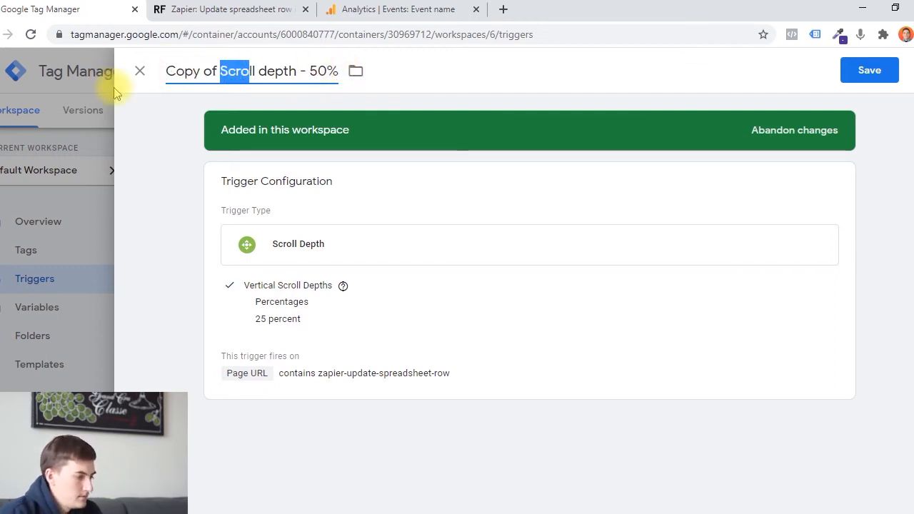
{"action": "key", "text": "BackSpace"}
Step: Set the copied trigger's vertical scroll depth to 50 percent and save the trigger
{"action": "left_click", "coordinate": [378, 306]}
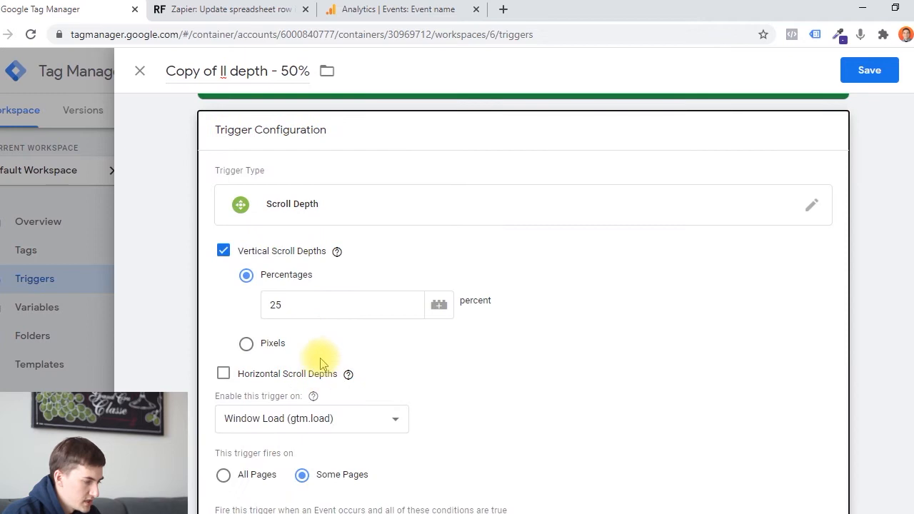
{"action": "double_click", "coordinate": [300, 310]}
{"action": "type", "text": "50"}
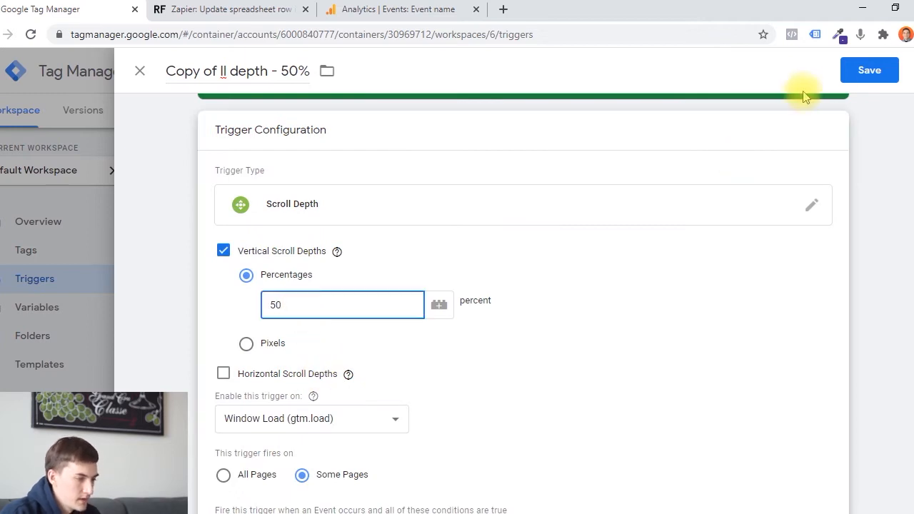
{"action": "left_click", "coordinate": [851, 73]}
{"action": "left_click", "coordinate": [139, 75]}
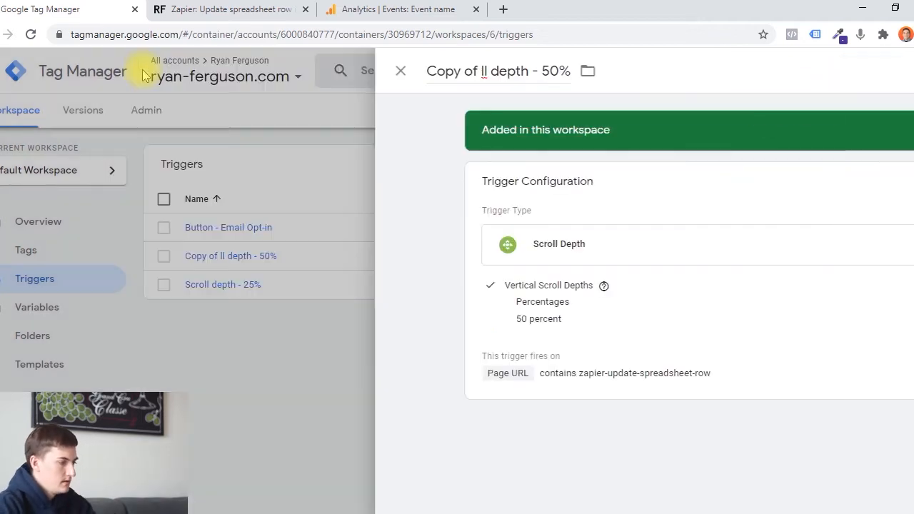
Step: Copy the "GA Event - Scroll 25%" tag and rename the copy "GA Event - Scroll 50%"
{"action": "left_click", "coordinate": [74, 253]}
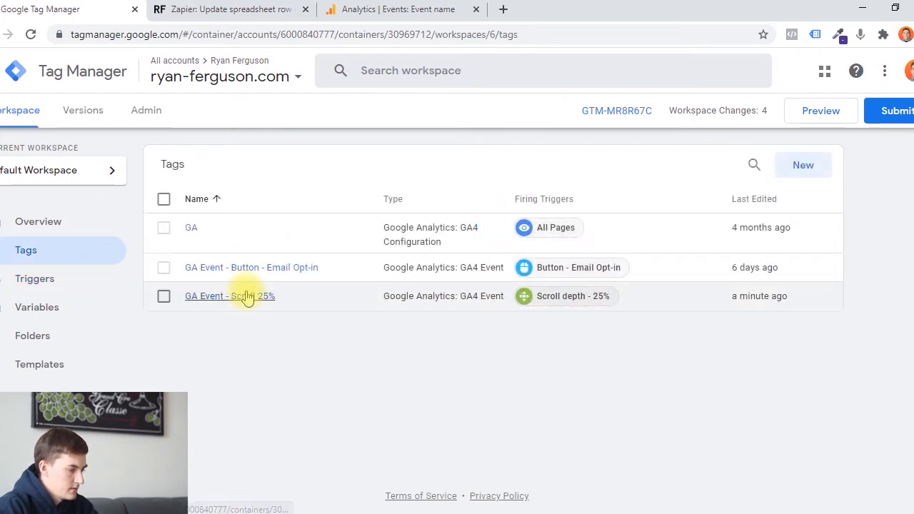
{"action": "left_click", "coordinate": [163, 296]}
{"action": "left_click", "coordinate": [259, 297]}
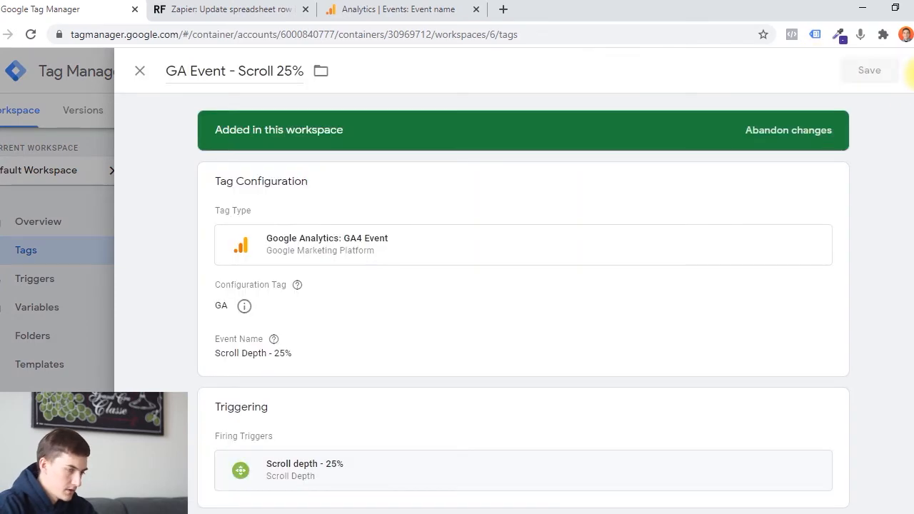
{"action": "left_click", "coordinate": [910, 71]}
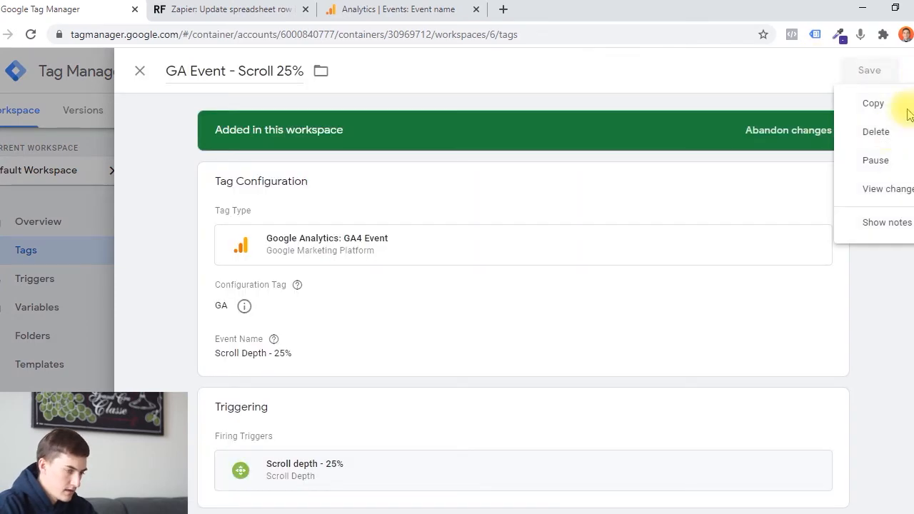
{"action": "left_click", "coordinate": [282, 70]}
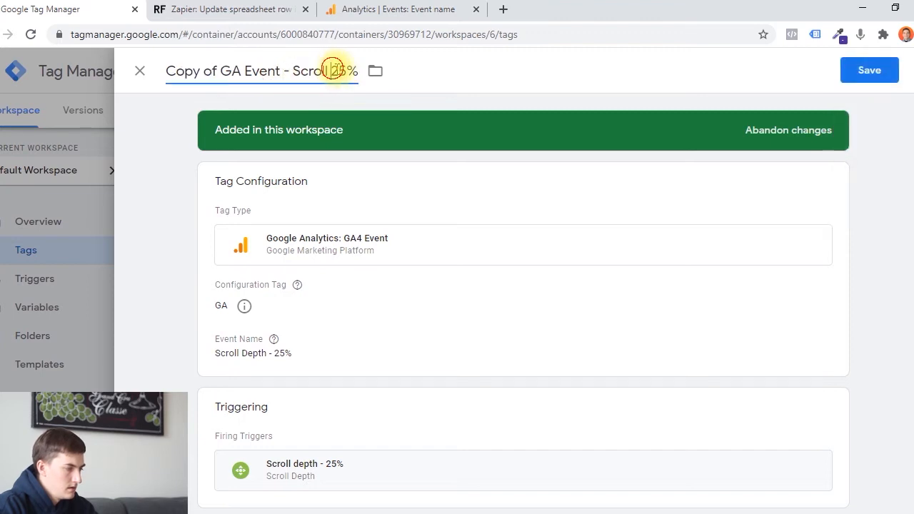
{"action": "left_click_drag", "start_coordinate": [332, 69], "coordinate": [359, 71]}
{"action": "type", "text": "50%"}
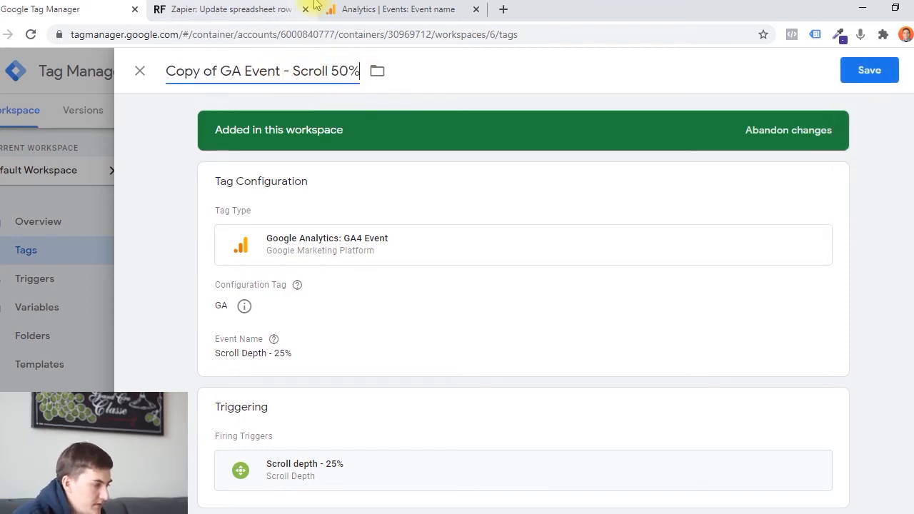
{"action": "left_click_drag", "start_coordinate": [221, 71], "coordinate": [164, 70]}
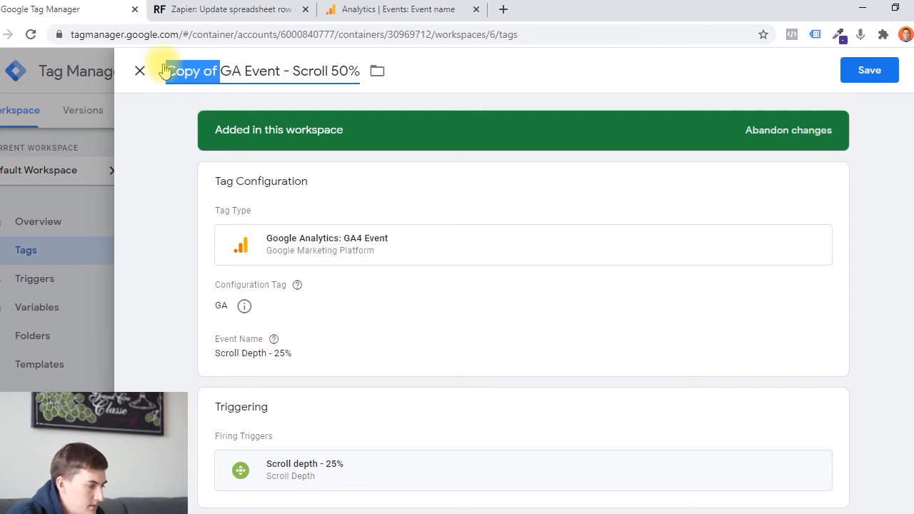
{"action": "key", "text": "BackSpace"}
Step: Set the copied tag's event name to "Scroll Depth - 50%"
{"action": "left_click", "coordinate": [428, 299]}
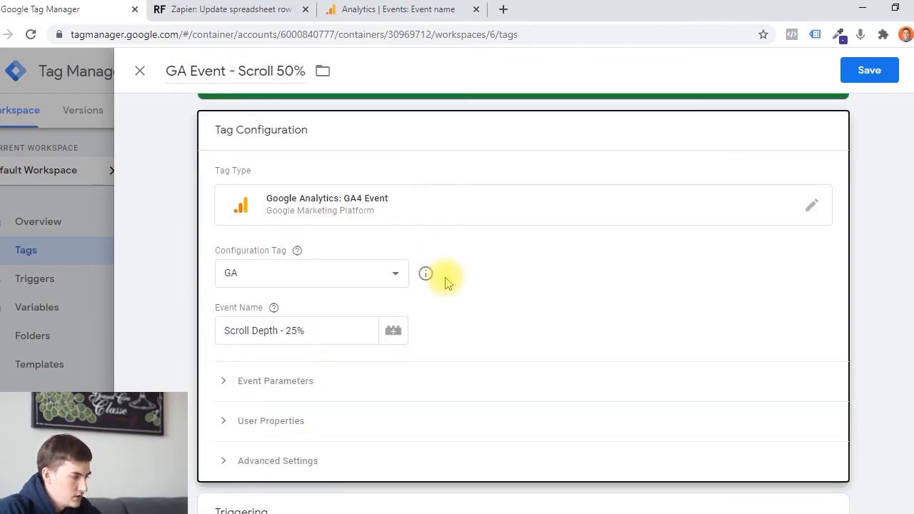
{"action": "left_click", "coordinate": [301, 331]}
{"action": "left_click", "coordinate": [537, 288]}
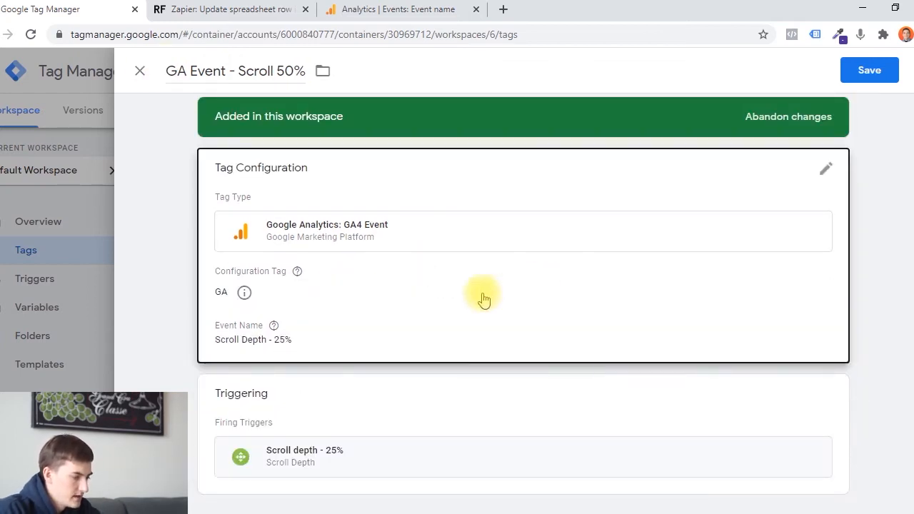
{"action": "left_click", "coordinate": [309, 379]}
{"action": "left_click", "coordinate": [312, 378]}
{"action": "left_click", "coordinate": [336, 331]}
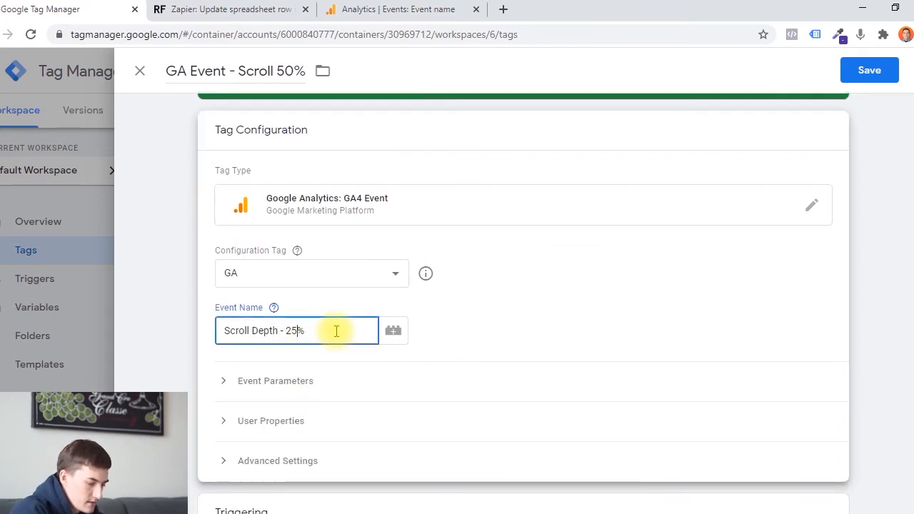
Step: Replace the tag's firing trigger with "Copy of ll depth - 50%" and save the tag
{"action": "left_click", "coordinate": [724, 416]}
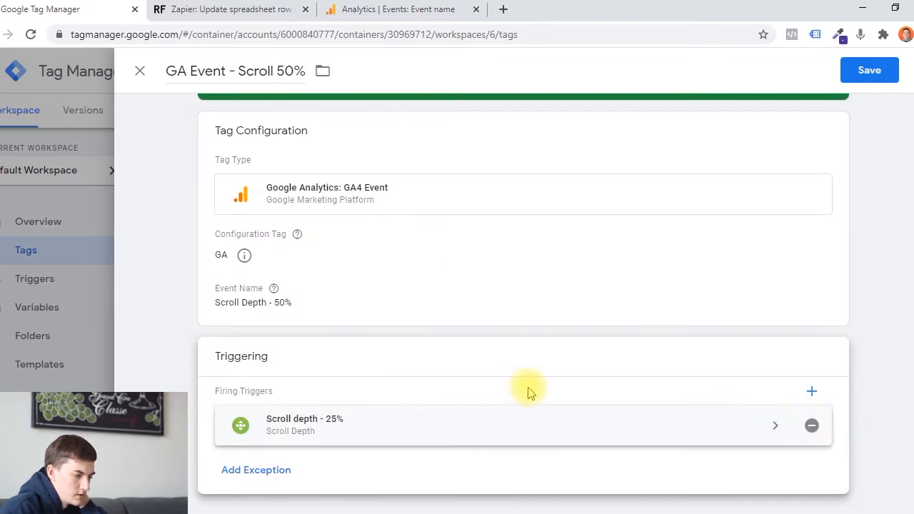
{"action": "left_click", "coordinate": [812, 426]}
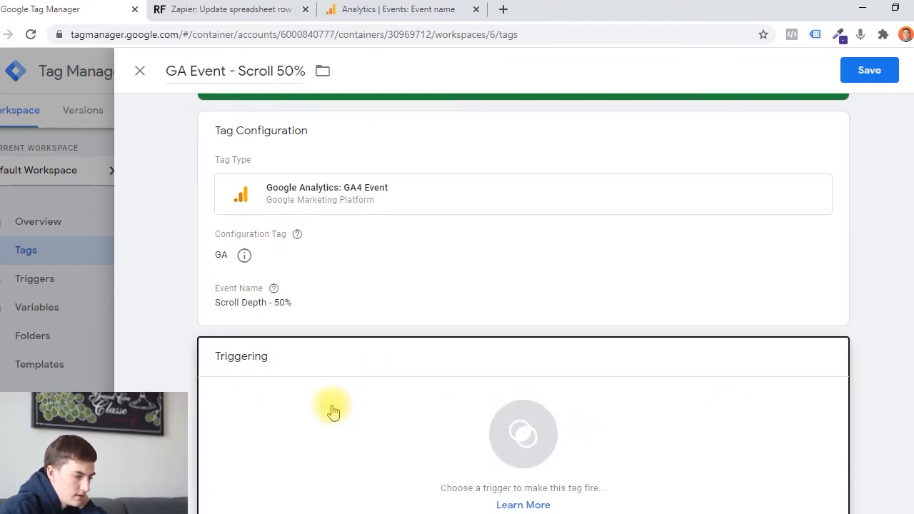
{"action": "left_click", "coordinate": [346, 414]}
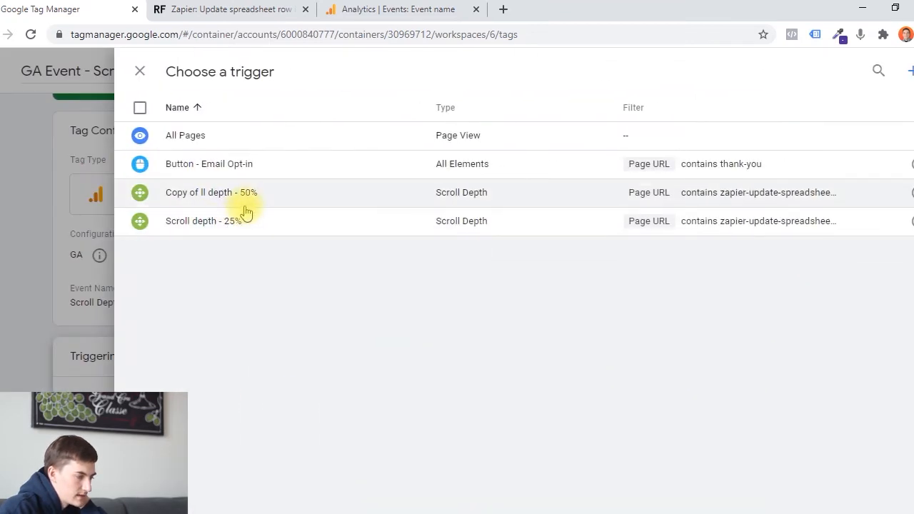
{"action": "left_click", "coordinate": [245, 202]}
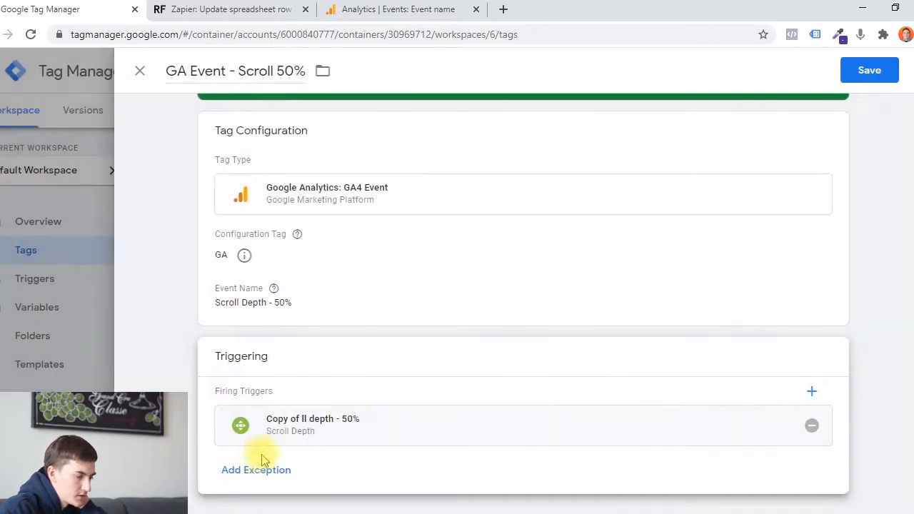
{"action": "left_click", "coordinate": [868, 70]}
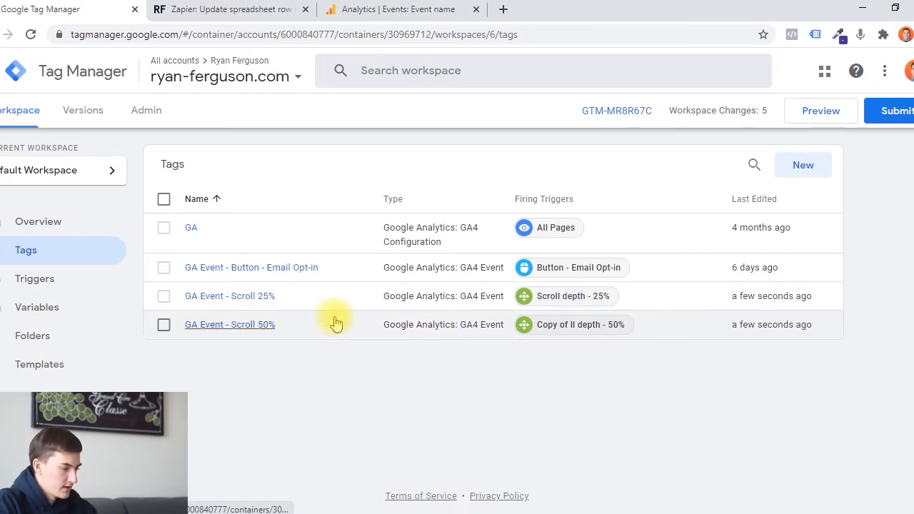
Step: Switch to the Zapier blog post and examine the article down to the "Choose your Google account" heading
{"action": "left_click", "coordinate": [242, 11]}
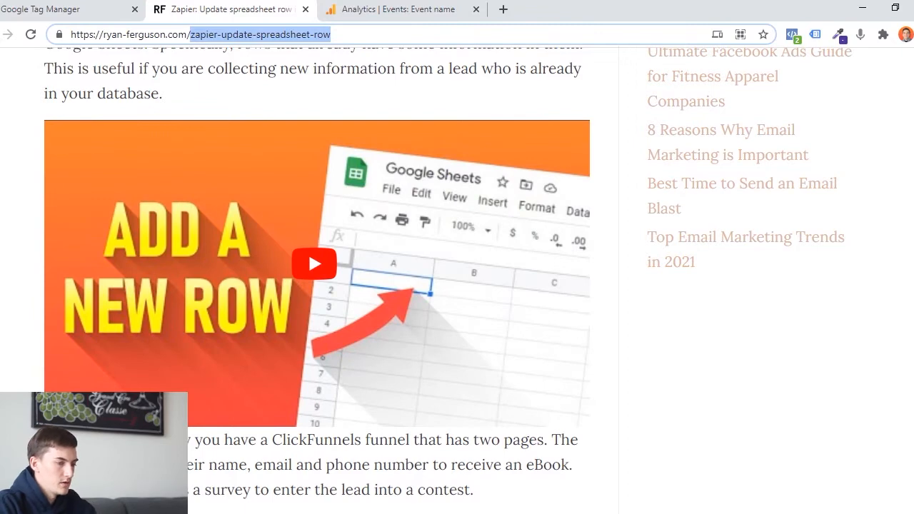
{"action": "scroll", "coordinate": [317, 271], "scroll_direction": "down", "scroll_amount": 15}
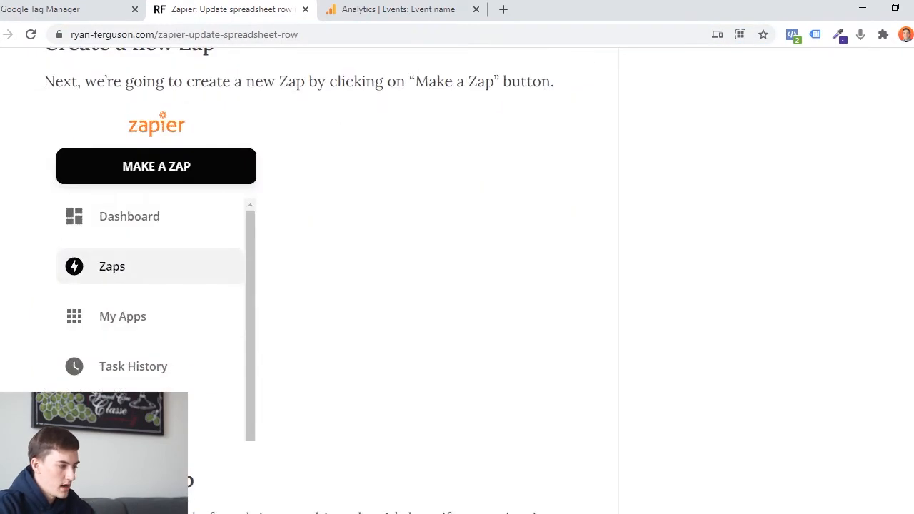
{"action": "scroll", "coordinate": [317, 272], "scroll_direction": "down", "scroll_amount": 15}
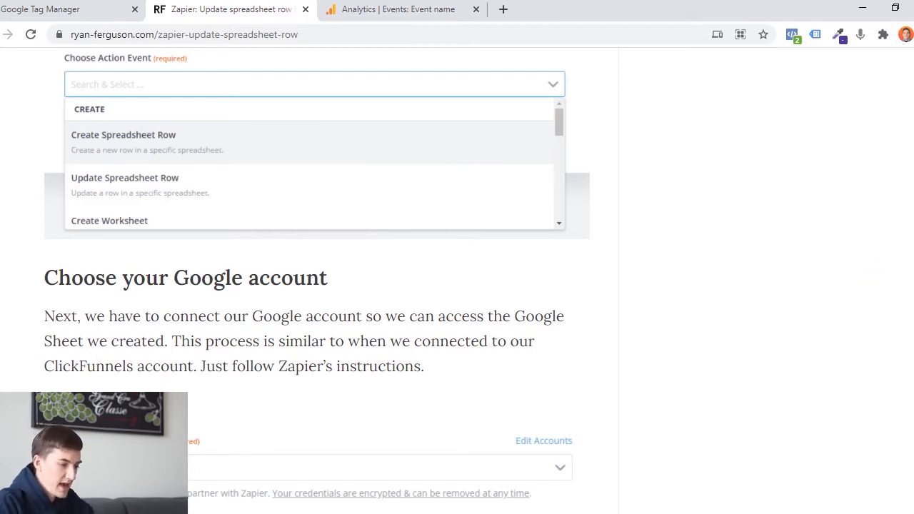
{"action": "left_click_drag", "start_coordinate": [343, 284], "coordinate": [480, 281]}
{"action": "left_click", "coordinate": [458, 283]}
{"action": "left_click_drag", "start_coordinate": [46, 278], "coordinate": [403, 300]}
{"action": "left_click", "coordinate": [403, 300]}
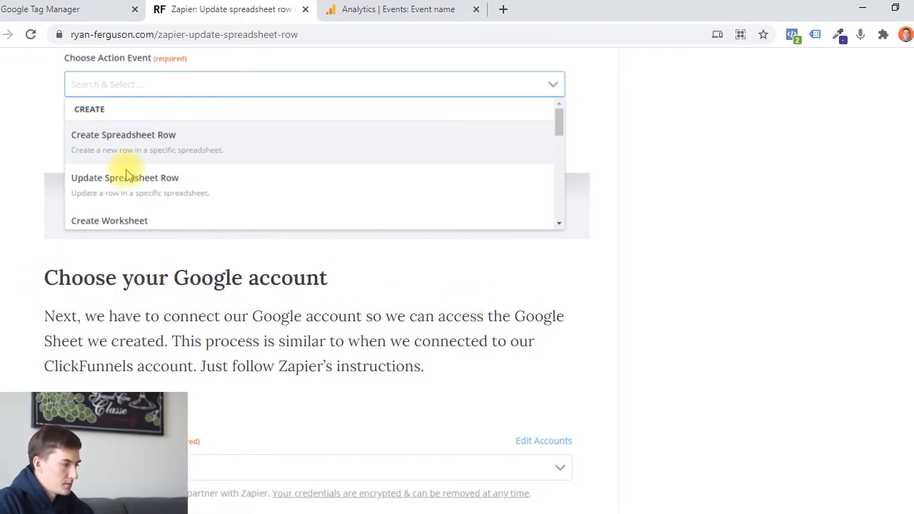
Step: Inspect the HTML element of the "Choose your Google account" heading, then close the developer tools
{"action": "triple_click", "coordinate": [292, 284]}
{"action": "right_click", "coordinate": [292, 284]}
{"action": "left_click", "coordinate": [296, 277]}
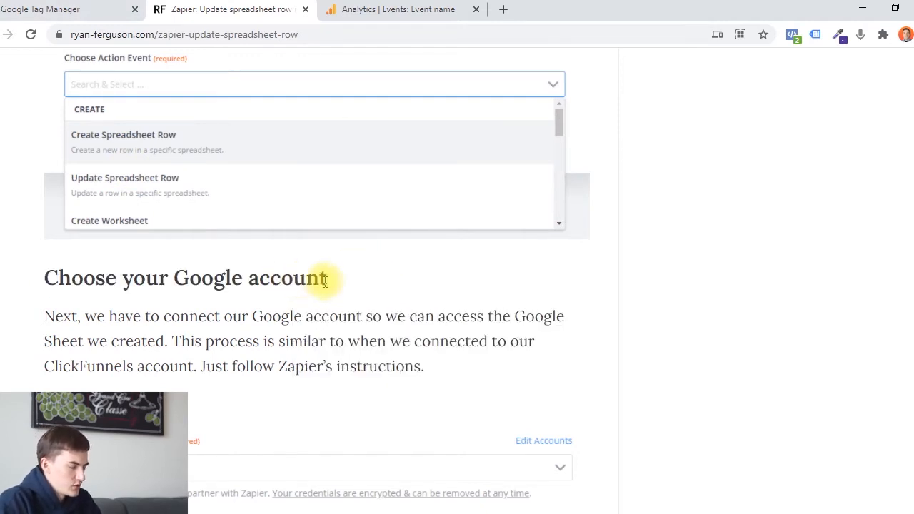
{"action": "left_click_drag", "start_coordinate": [39, 280], "coordinate": [379, 293]}
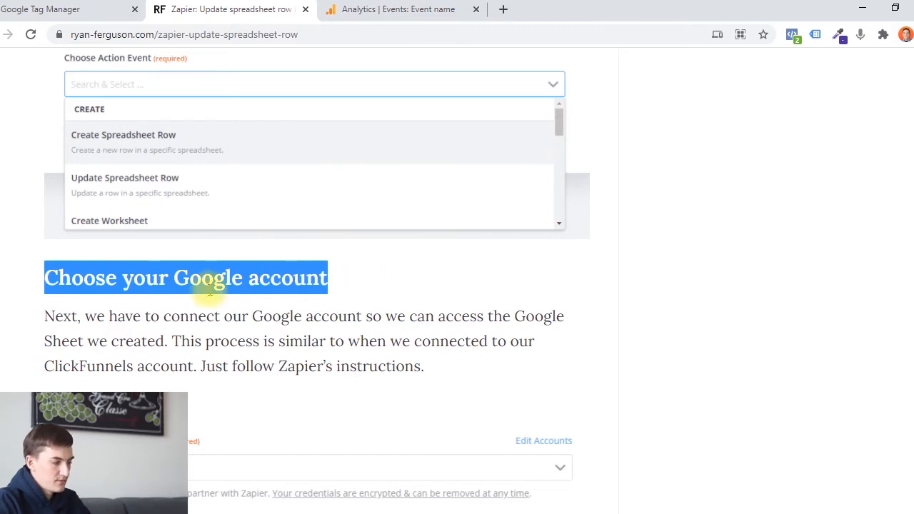
{"action": "right_click", "coordinate": [192, 282]}
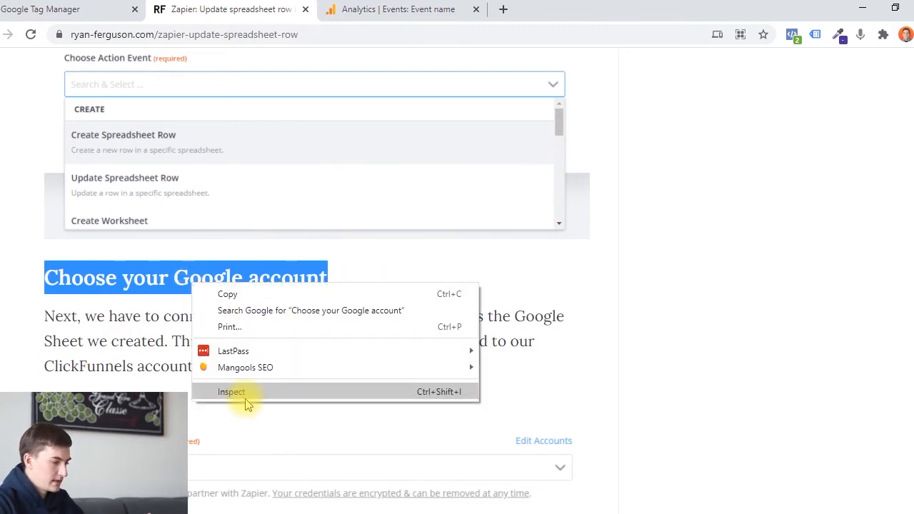
{"action": "left_click", "coordinate": [245, 396]}
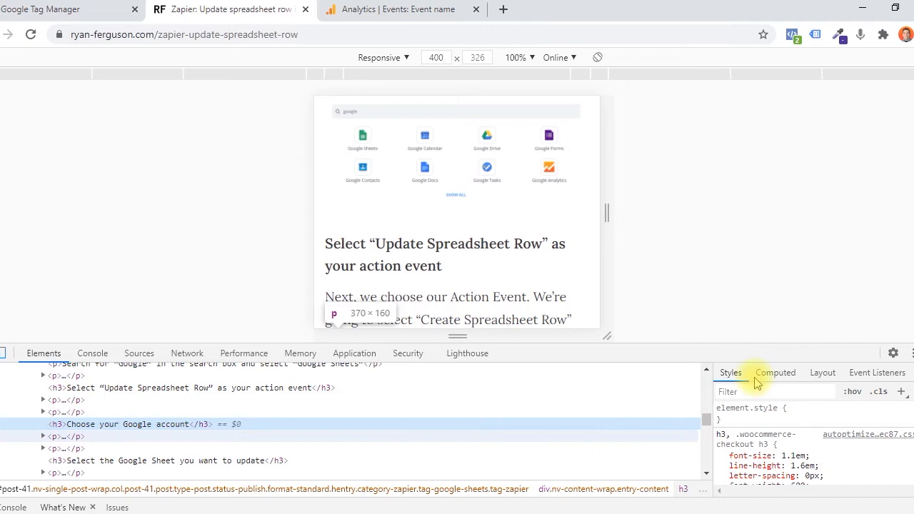
{"action": "left_click", "coordinate": [913, 353]}
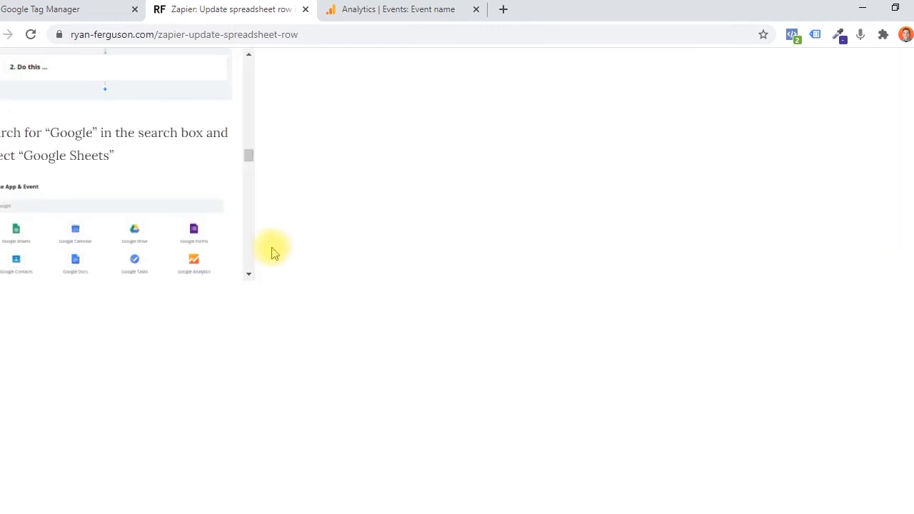
{"action": "scroll", "coordinate": [229, 317], "scroll_direction": "down", "scroll_amount": 8}
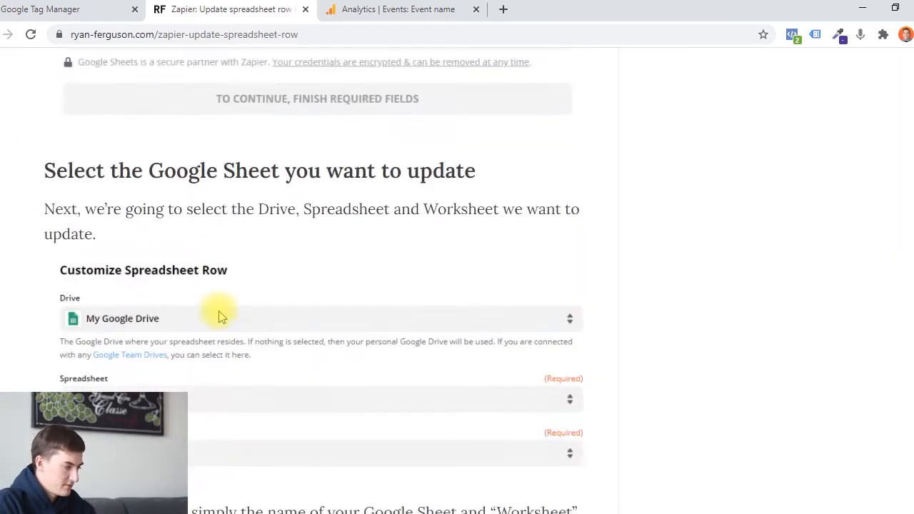
Step: Go back up to the "Choose your Google account" heading in the blog post and select its full text
{"action": "scroll", "coordinate": [214, 300], "scroll_direction": "up", "scroll_amount": 3}
{"action": "scroll", "coordinate": [226, 276], "scroll_direction": "up", "scroll_amount": 10}
{"action": "scroll", "coordinate": [226, 280], "scroll_direction": "down", "scroll_amount": 4}
{"action": "left_click_drag", "start_coordinate": [330, 280], "coordinate": [37, 275]}
{"action": "left_click", "coordinate": [165, 278]}
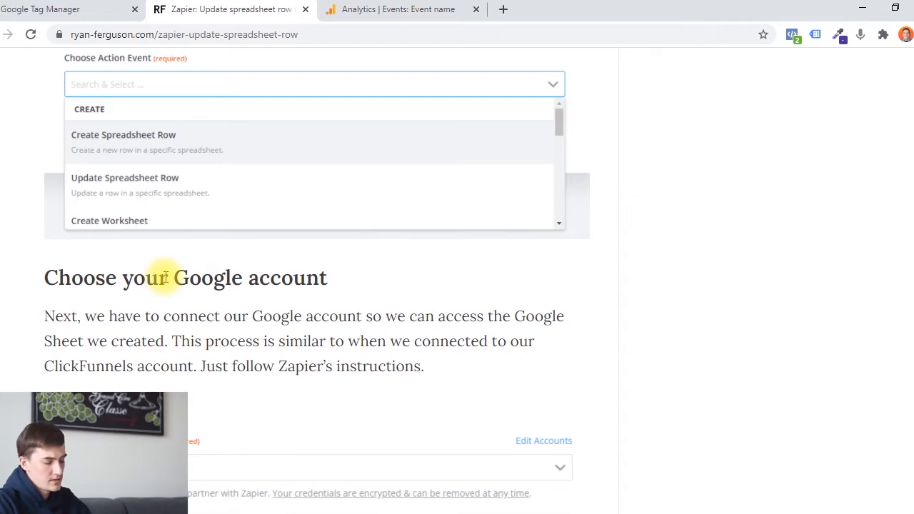
{"action": "left_click_drag", "start_coordinate": [50, 279], "coordinate": [359, 291]}
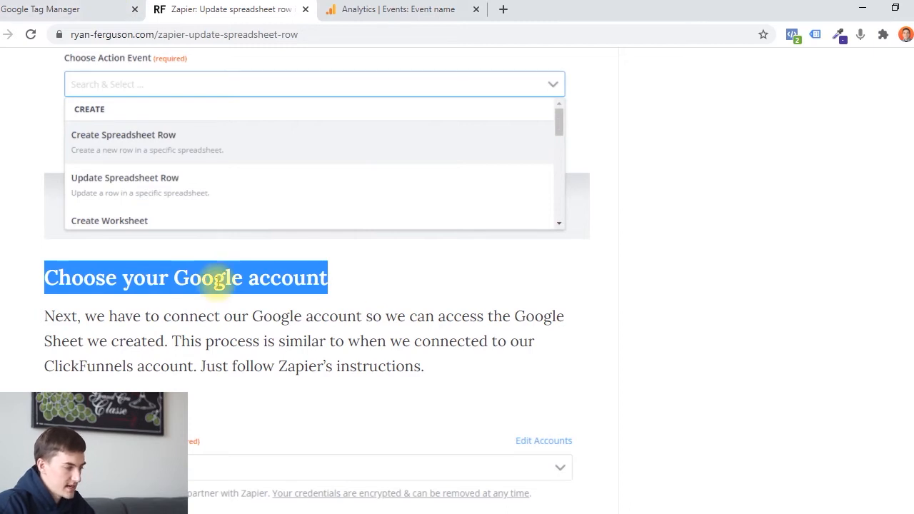
Step: Switch to Google Tag Manager and create a new trigger named "Button - CTA button"
{"action": "left_click", "coordinate": [89, 3]}
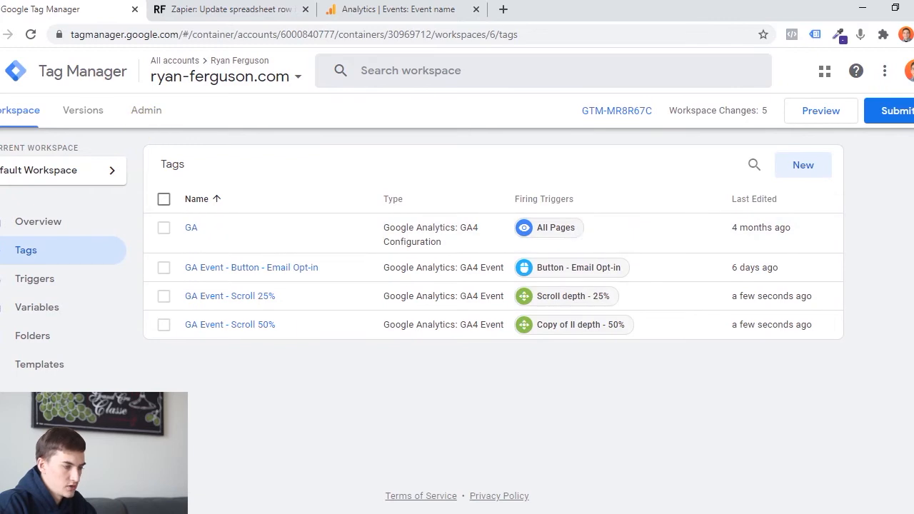
{"action": "left_click", "coordinate": [99, 283]}
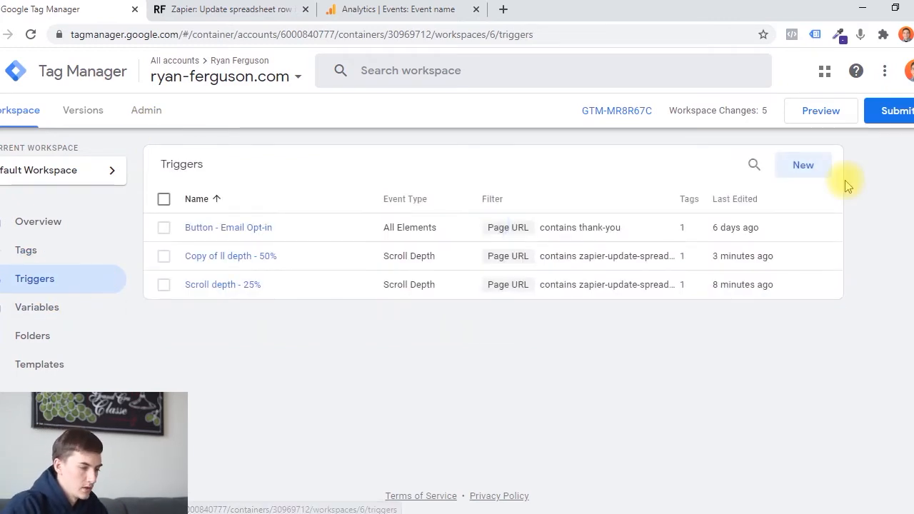
{"action": "left_click", "coordinate": [813, 168]}
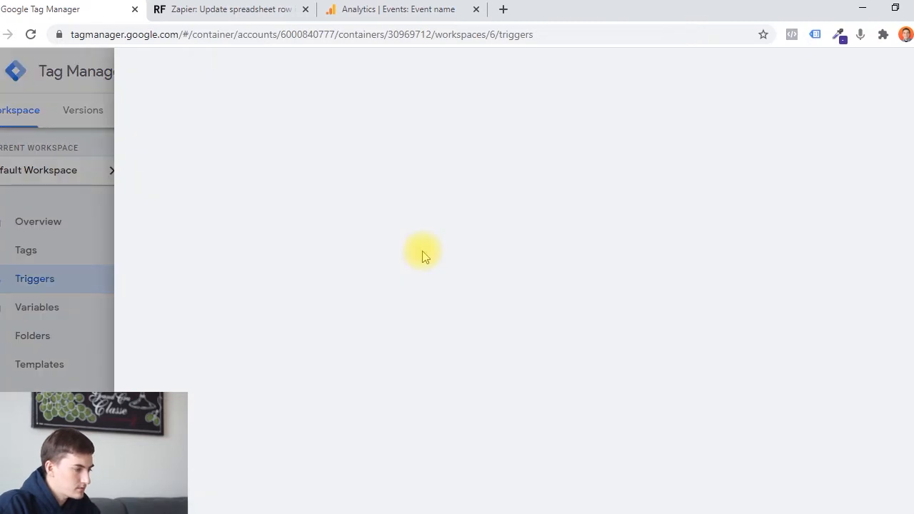
{"action": "left_click", "coordinate": [230, 71]}
{"action": "type", "text": "Button -"}
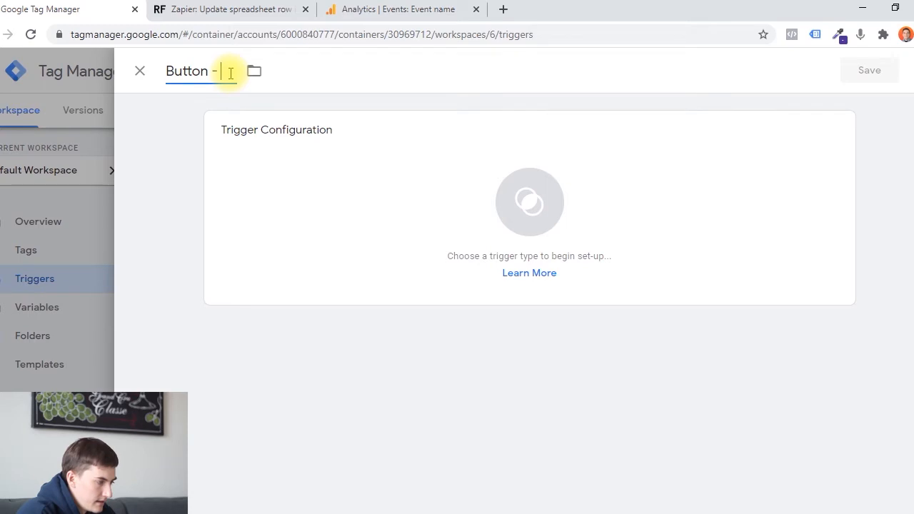
{"action": "type", "text": " TA button"}
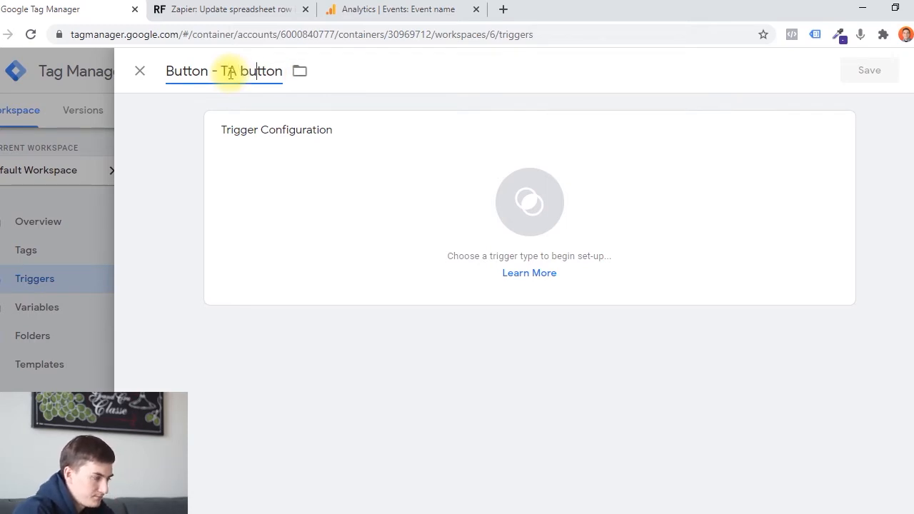
{"action": "left_click", "coordinate": [221, 71]}
{"action": "type", "text": "C"}
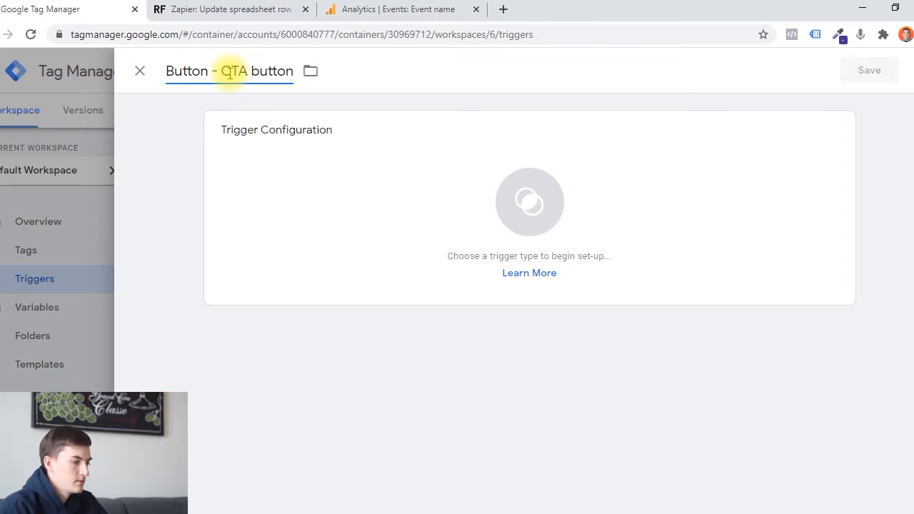
Step: Set the new trigger's type to the All Elements click trigger
{"action": "left_click", "coordinate": [527, 204]}
{"action": "scroll", "coordinate": [697, 250], "scroll_direction": "down", "scroll_amount": 1}
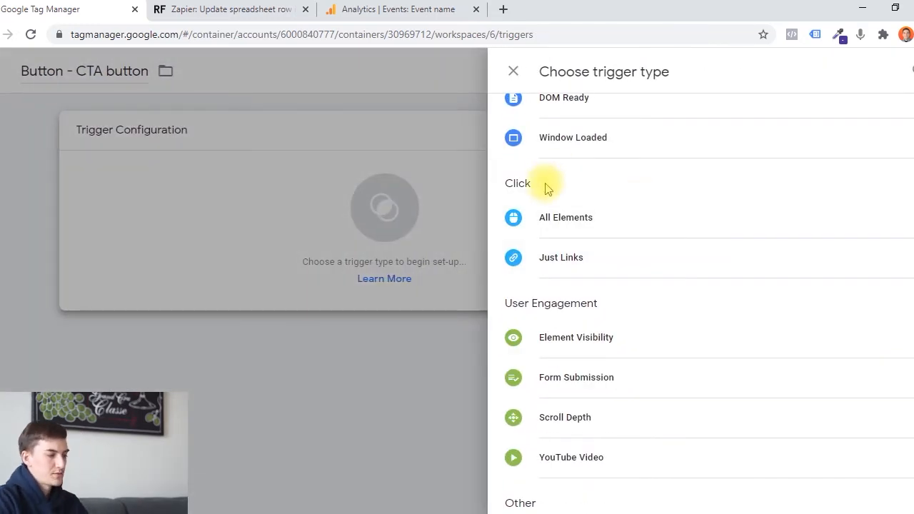
{"action": "right_click", "coordinate": [619, 264]}
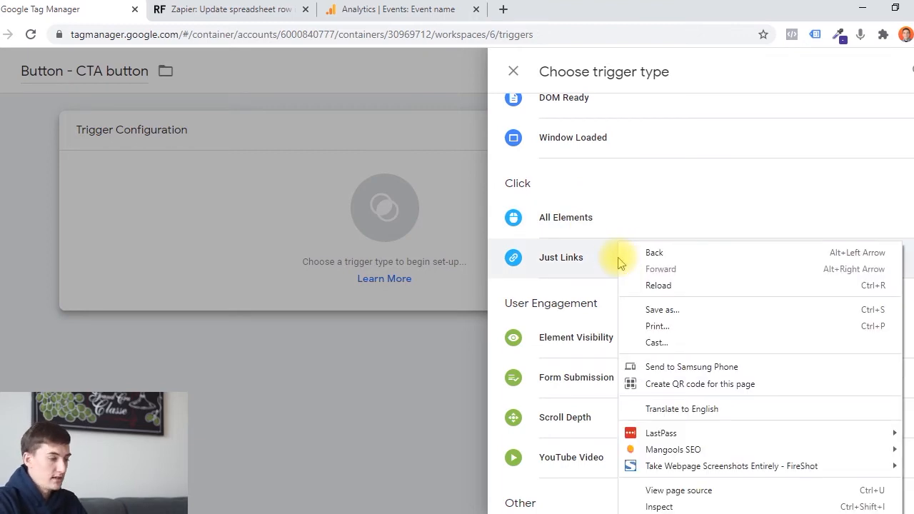
{"action": "left_click", "coordinate": [232, 8]}
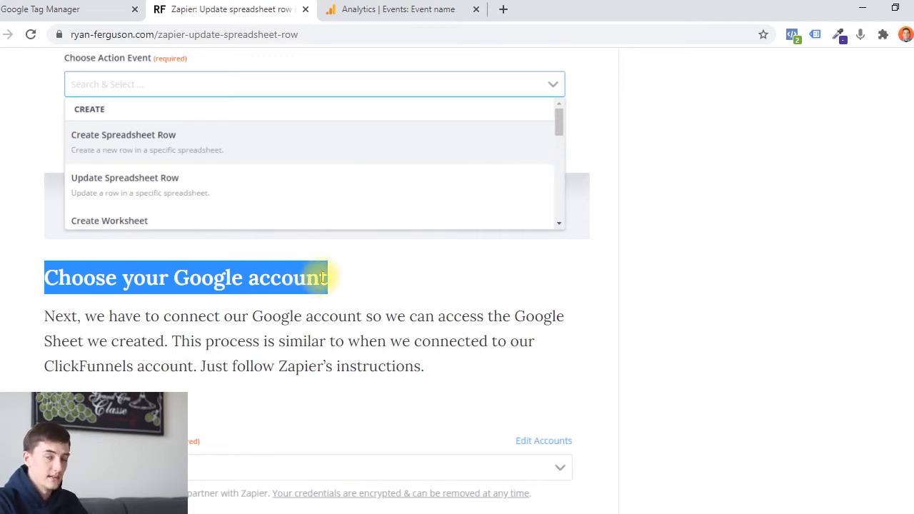
{"action": "left_click", "coordinate": [92, 9]}
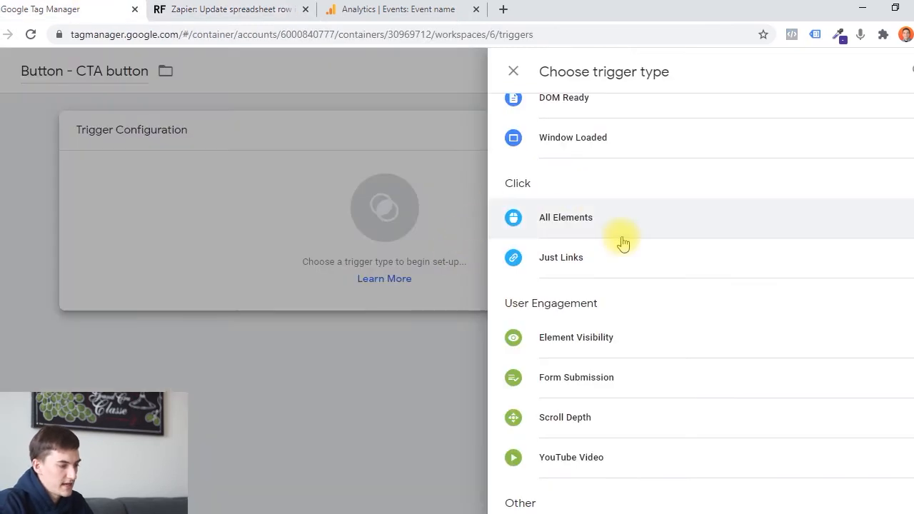
{"action": "left_click", "coordinate": [567, 222]}
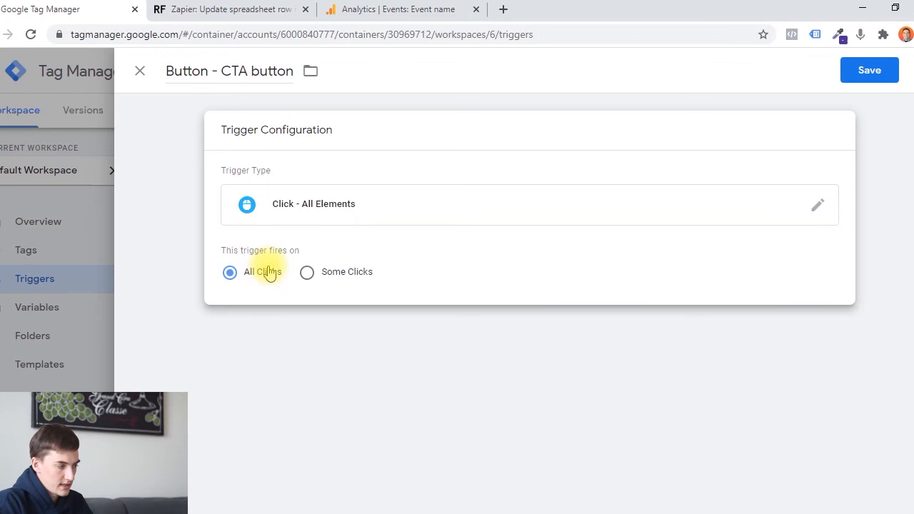
{"action": "left_click", "coordinate": [180, 9]}
{"action": "scroll", "coordinate": [847, 265], "scroll_direction": "up", "scroll_amount": 3}
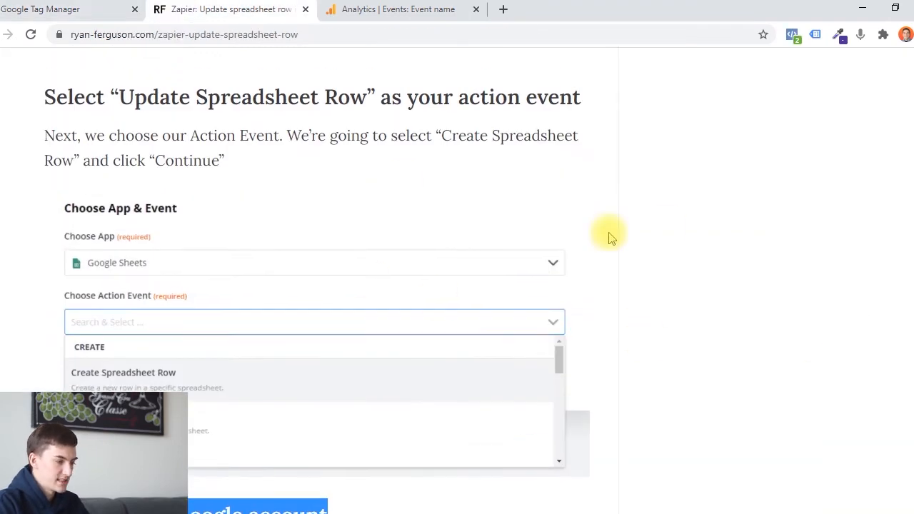
{"action": "left_click", "coordinate": [32, 7]}
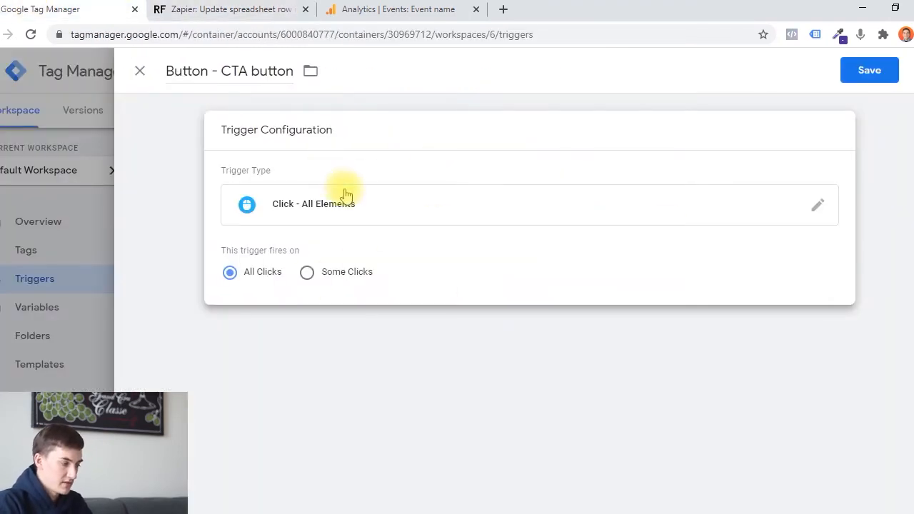
Step: Make the trigger fire on Some Clicks only and base its condition on the Click Text variable
{"action": "left_click", "coordinate": [307, 275]}
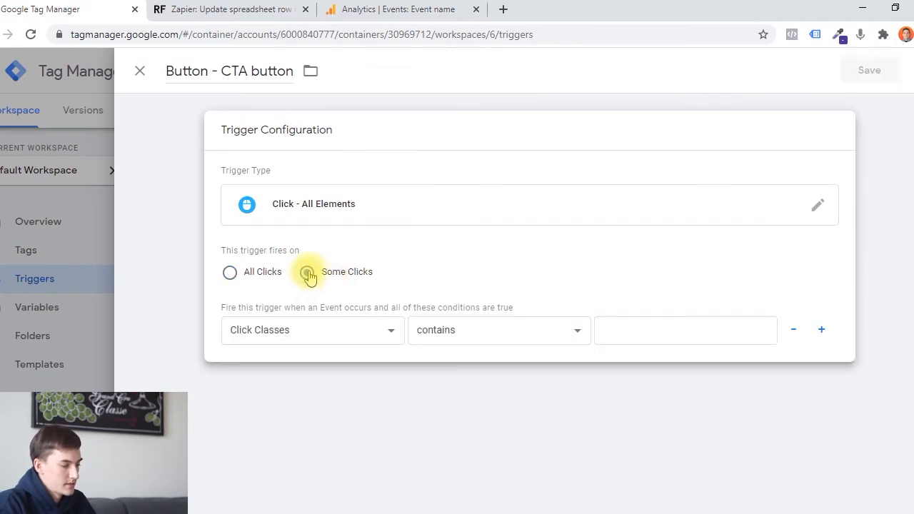
{"action": "right_click", "coordinate": [338, 336]}
{"action": "left_click", "coordinate": [294, 335]}
{"action": "left_click", "coordinate": [294, 334]}
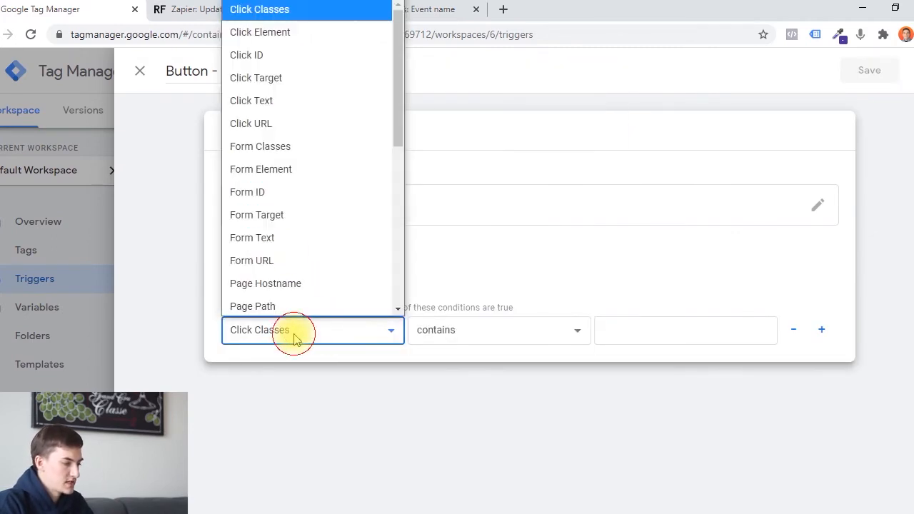
{"action": "scroll", "coordinate": [322, 171], "scroll_direction": "down", "scroll_amount": 5}
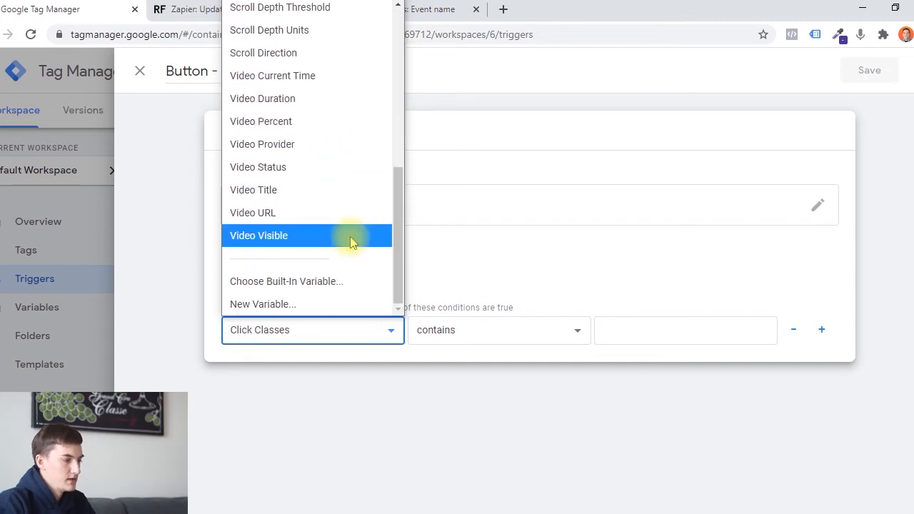
{"action": "scroll", "coordinate": [350, 243], "scroll_direction": "up", "scroll_amount": 5}
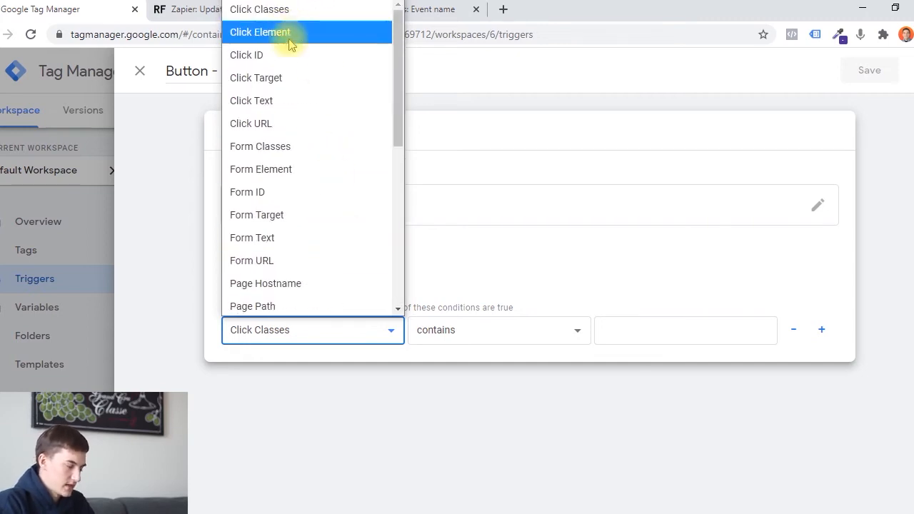
{"action": "left_click", "coordinate": [294, 105]}
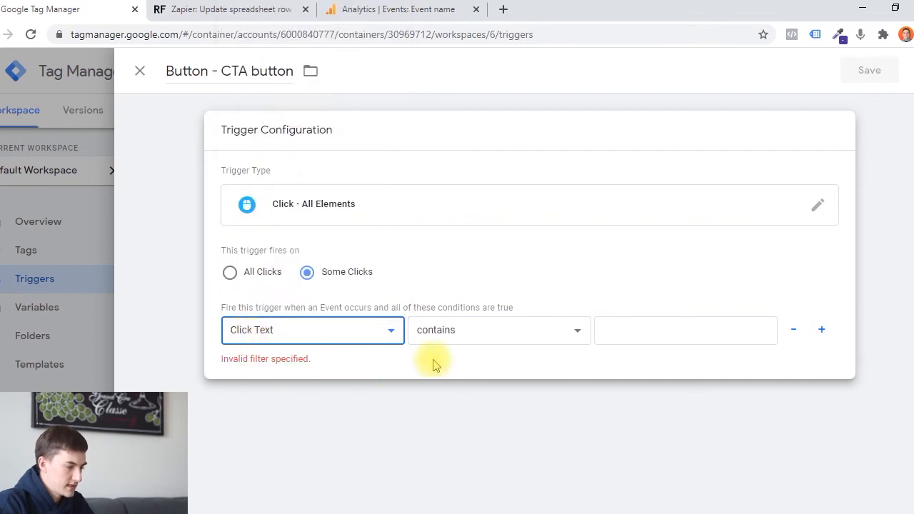
Step: Set the Click Text condition to contain "Choose your Google account" and save the trigger
{"action": "left_click", "coordinate": [329, 337]}
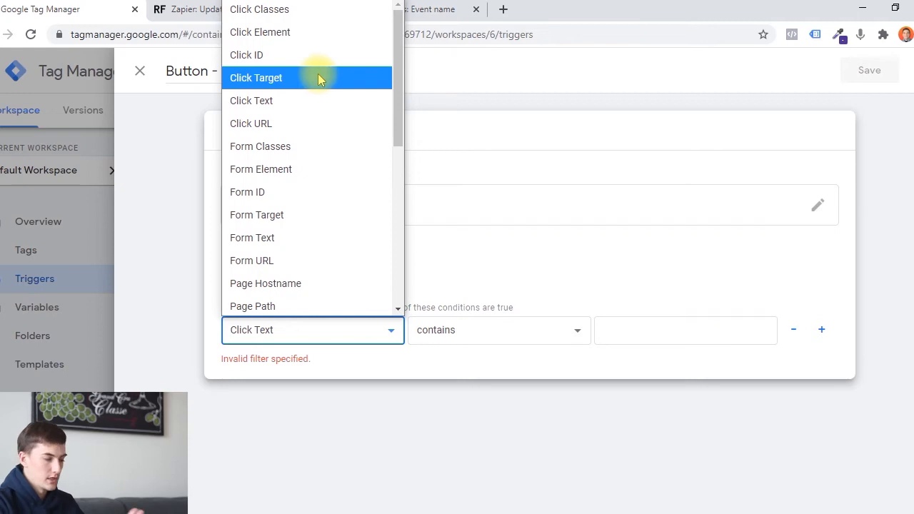
{"action": "left_click", "coordinate": [477, 355]}
{"action": "left_click", "coordinate": [635, 321]}
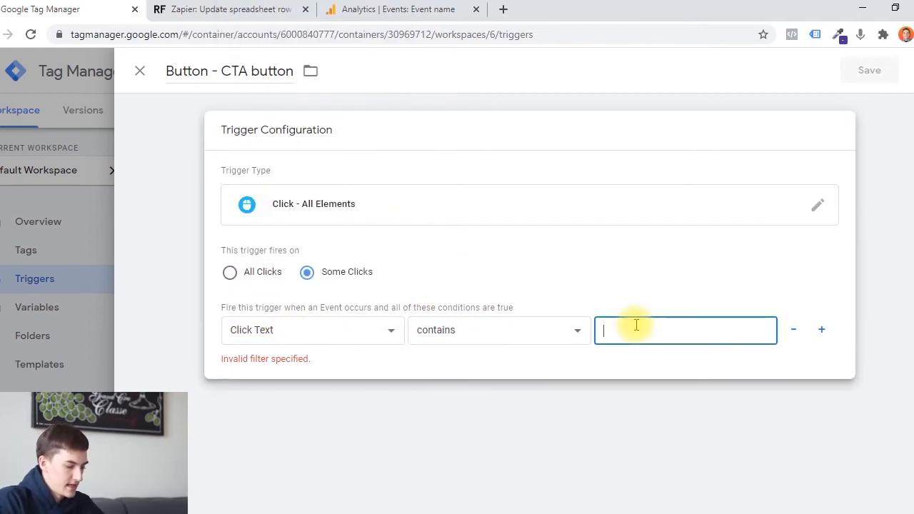
{"action": "type", "text": "Choose your Google account"}
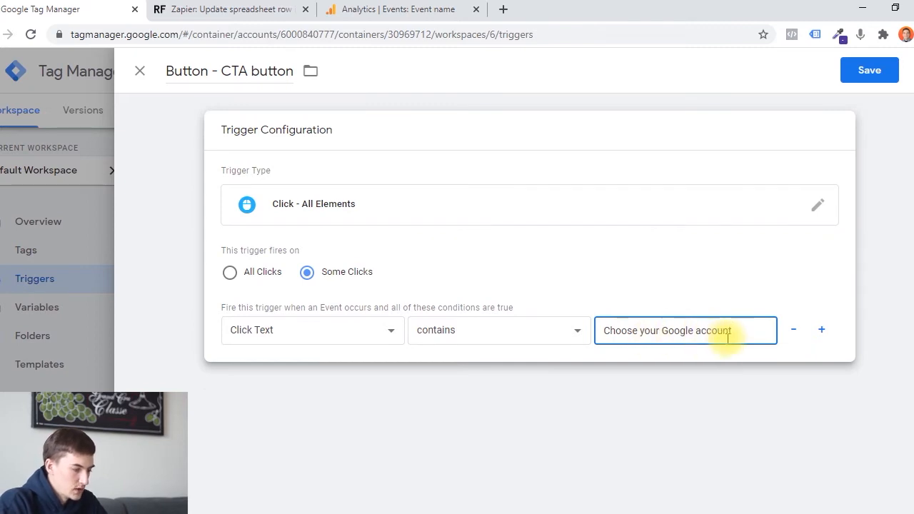
{"action": "left_click", "coordinate": [885, 75]}
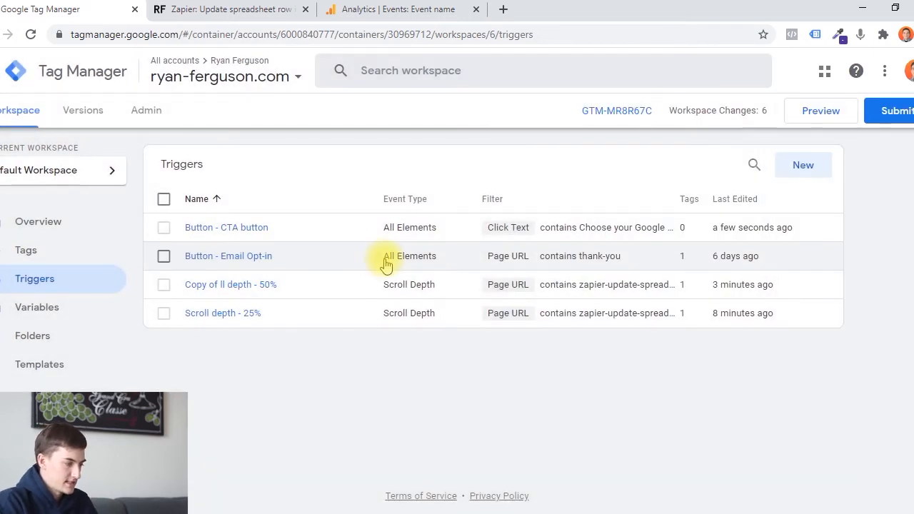
{"action": "left_click", "coordinate": [284, 10]}
{"action": "scroll", "coordinate": [163, 371], "scroll_direction": "down", "scroll_amount": 1}
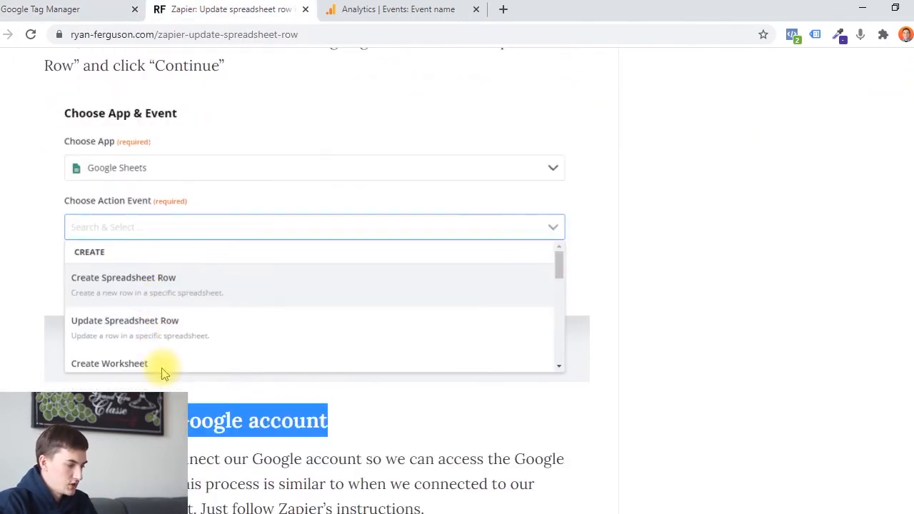
{"action": "left_click", "coordinate": [97, 9]}
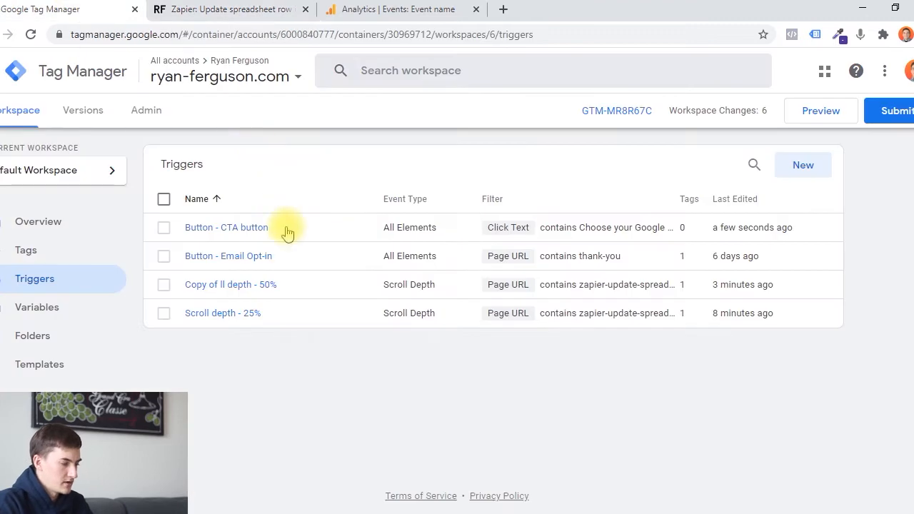
{"action": "left_click", "coordinate": [251, 8]}
{"action": "left_click", "coordinate": [37, 7]}
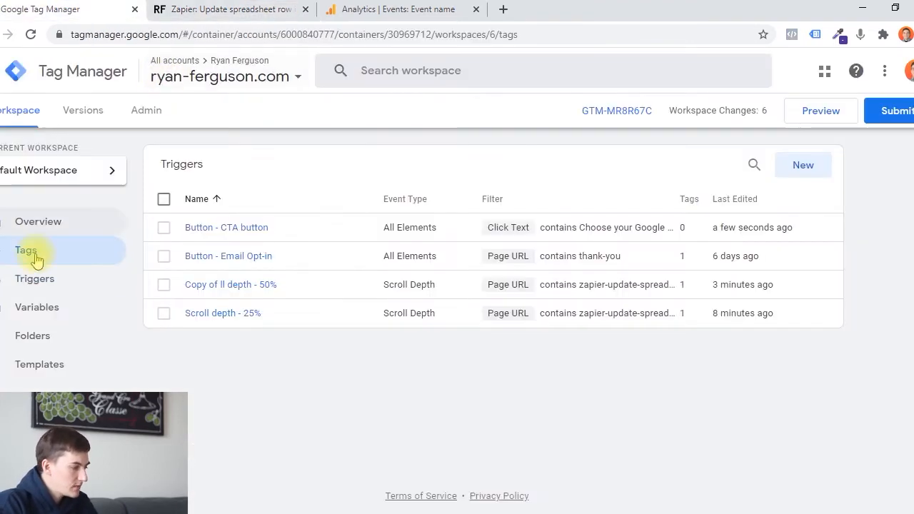
Step: Create a new tag named "GA Event - Button - CTA button"
{"action": "left_click", "coordinate": [36, 258]}
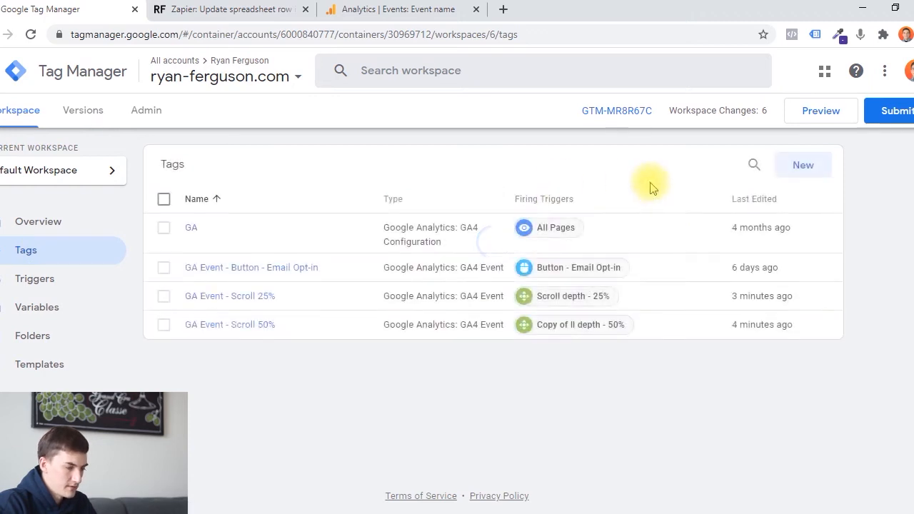
{"action": "left_click", "coordinate": [791, 173]}
{"action": "left_click", "coordinate": [207, 74]}
{"action": "type", "text": "GA"}
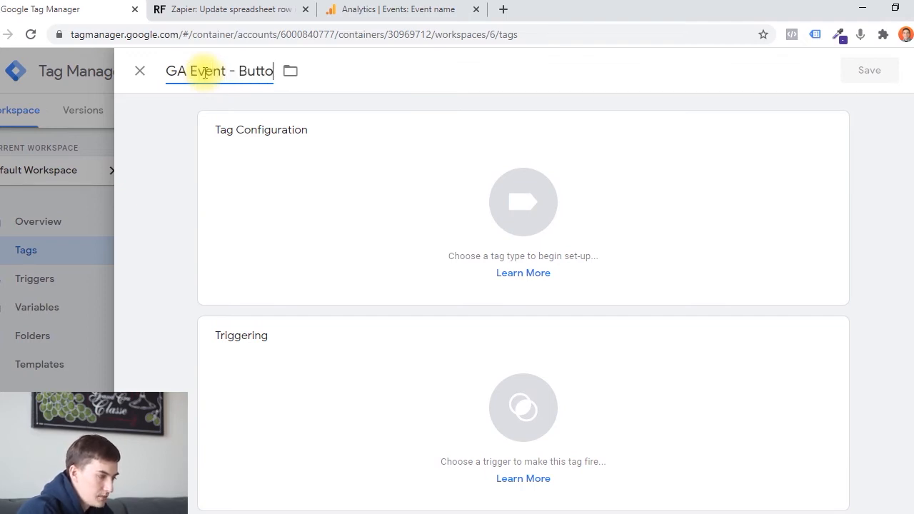
{"action": "type", "text": "Event - Button - CTA button"}
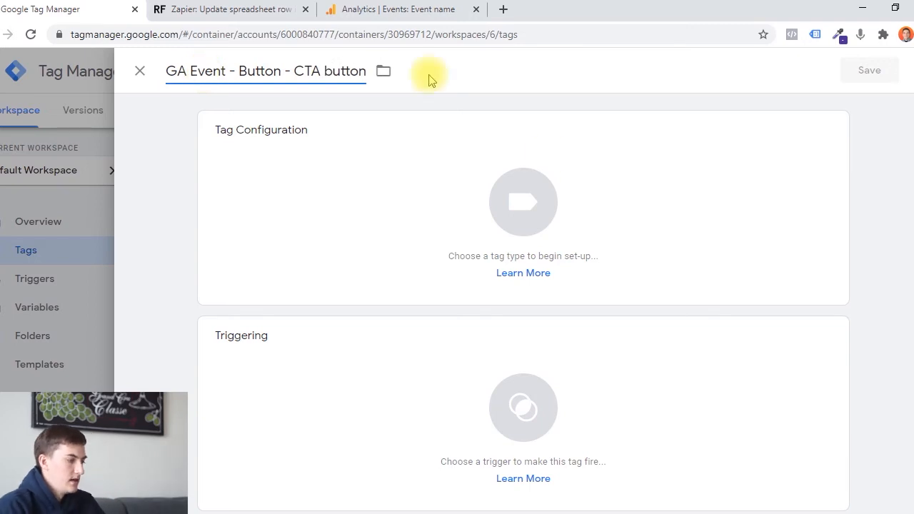
Step: Set the new tag's type to Google Analytics: GA4 Event
{"action": "left_click", "coordinate": [553, 180]}
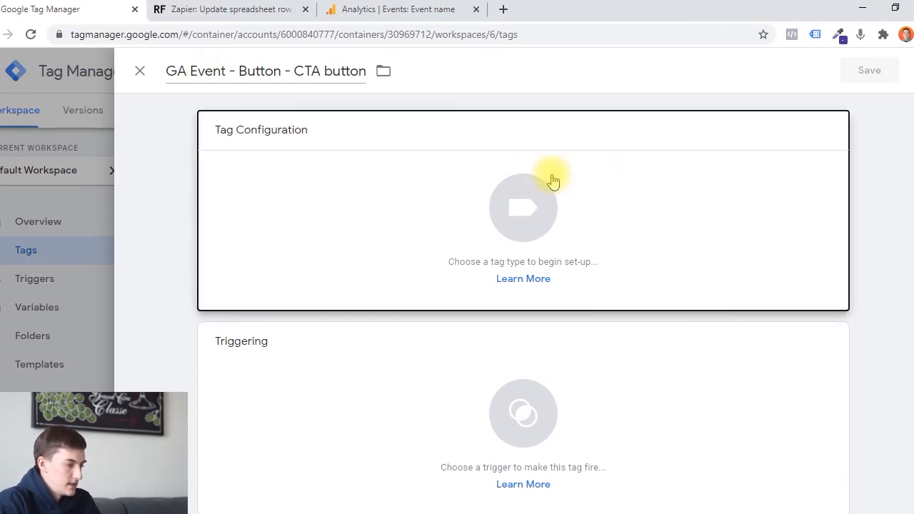
{"action": "left_click", "coordinate": [765, 284]}
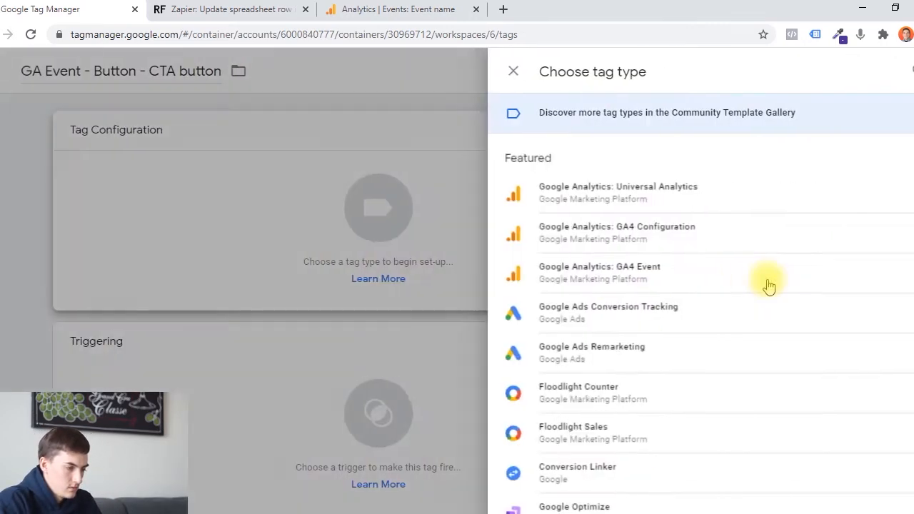
{"action": "left_click", "coordinate": [704, 289]}
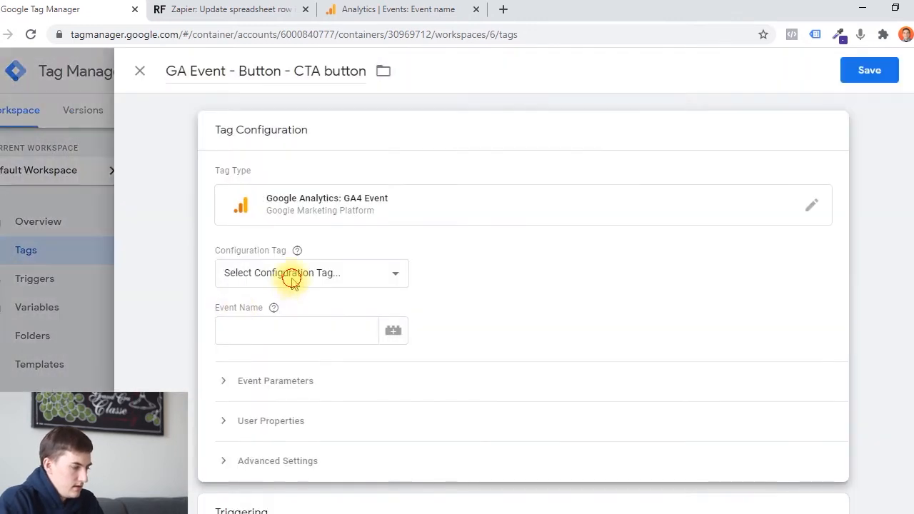
Step: Set the CTA tag's configuration tag to GA and its event name to "Button - CTA button"
{"action": "left_click", "coordinate": [291, 278]}
{"action": "left_click", "coordinate": [254, 345]}
{"action": "left_click", "coordinate": [255, 334]}
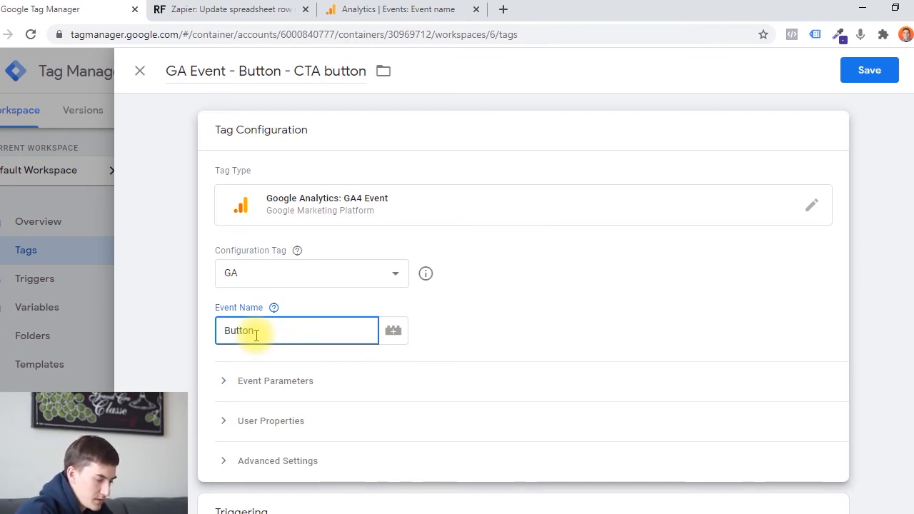
{"action": "type", "text": "Button"}
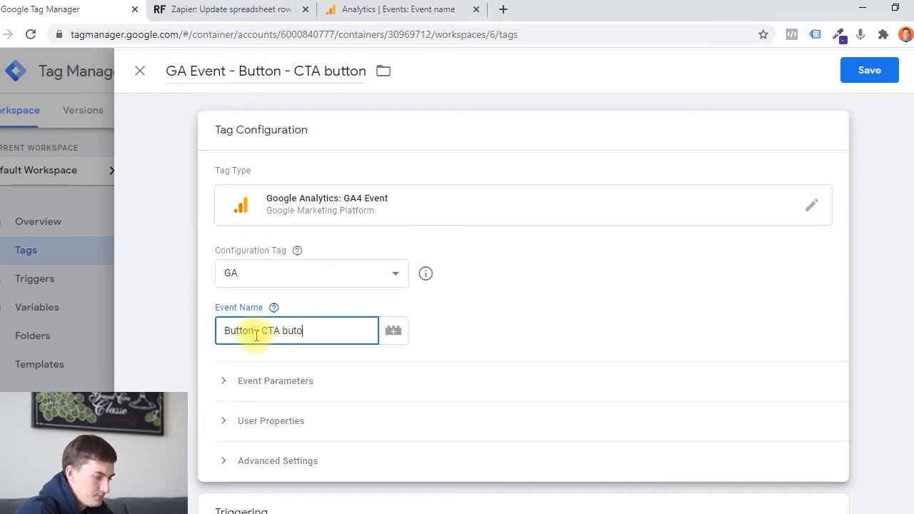
Step: Assign the "Button - CTA button" trigger to the tag and save the tag
{"action": "scroll", "coordinate": [271, 259], "scroll_direction": "down", "scroll_amount": 3}
{"action": "left_click", "coordinate": [356, 364]}
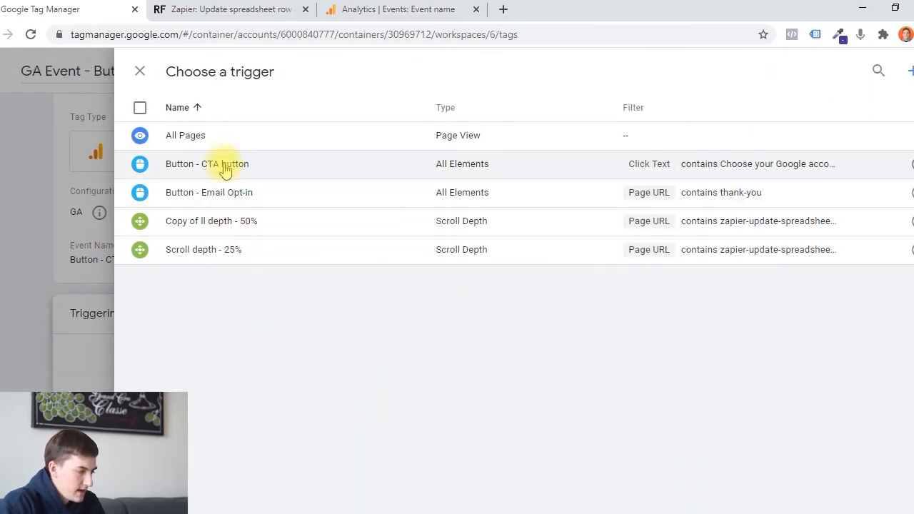
{"action": "left_click", "coordinate": [224, 164]}
{"action": "left_click", "coordinate": [871, 78]}
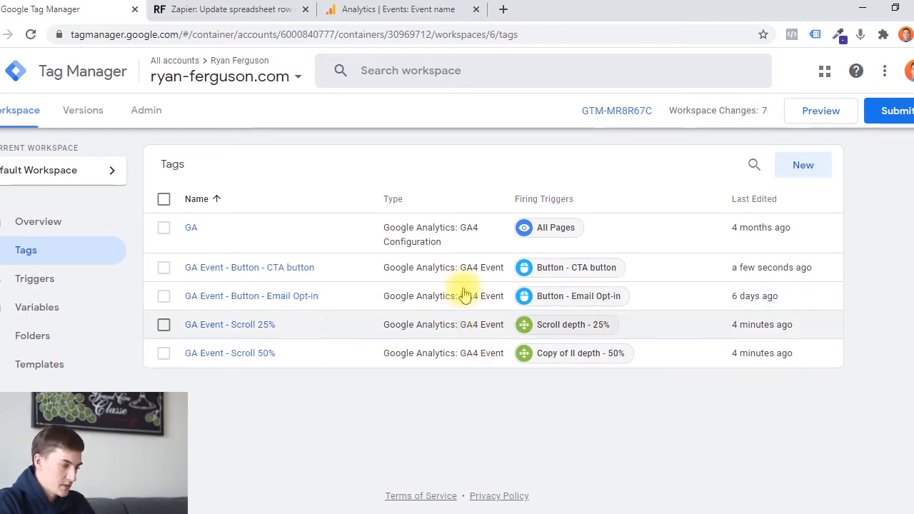
Step: Preview the container on the zapier-update-spreadsheet-row blog post and continue to the connected Tag Assistant session
{"action": "left_click", "coordinate": [825, 116]}
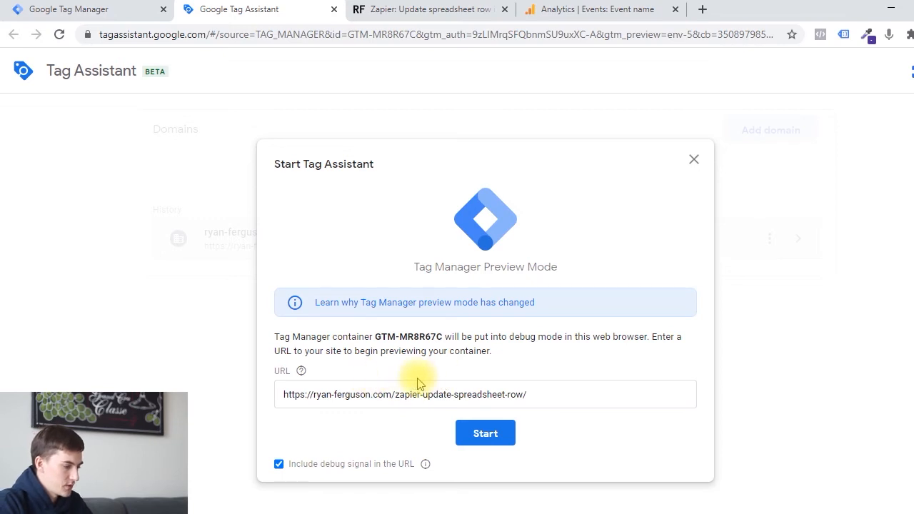
{"action": "left_click_drag", "start_coordinate": [560, 396], "coordinate": [283, 396]}
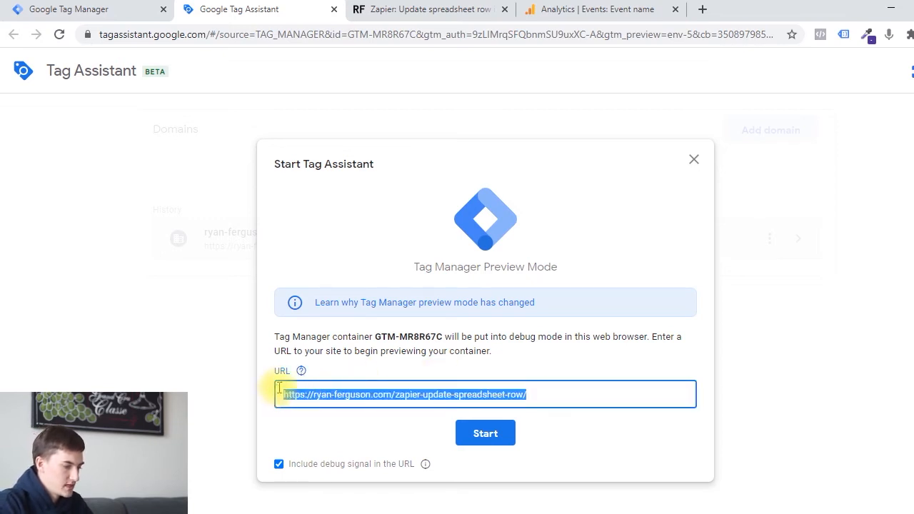
{"action": "left_click", "coordinate": [501, 438]}
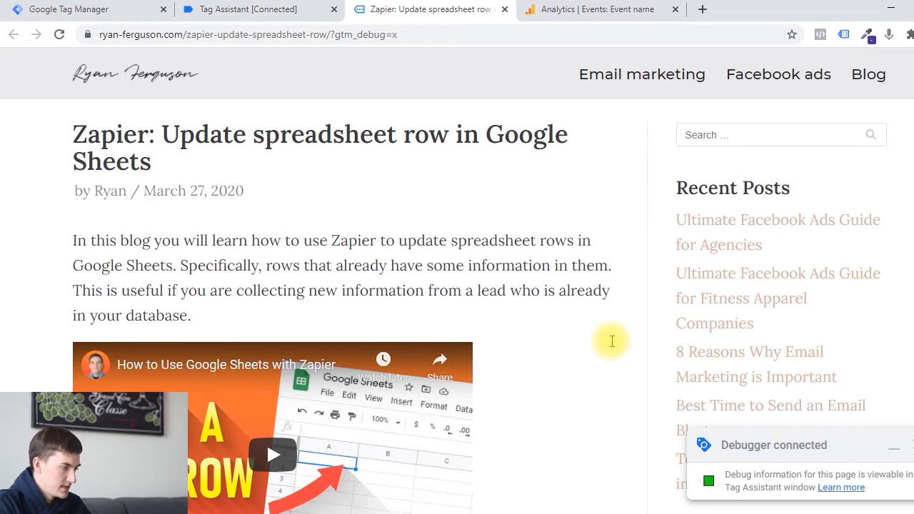
{"action": "left_click", "coordinate": [248, 9]}
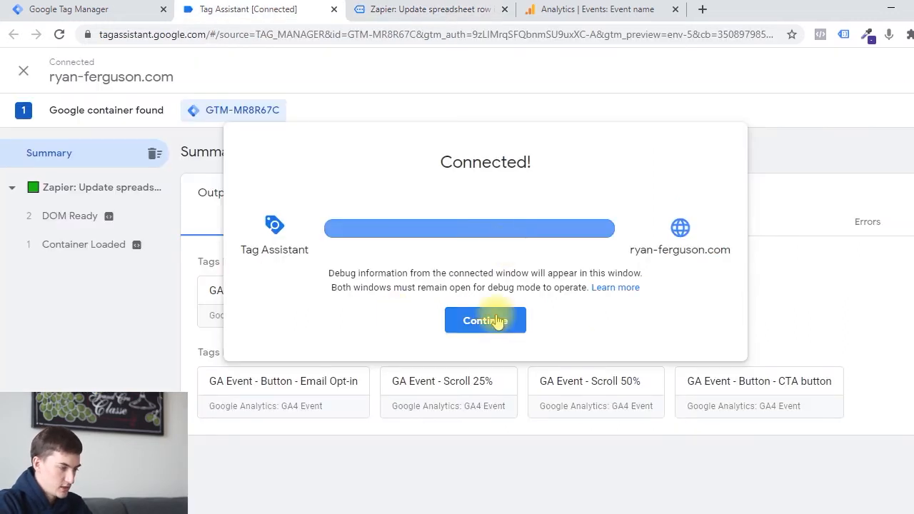
{"action": "left_click", "coordinate": [488, 320]}
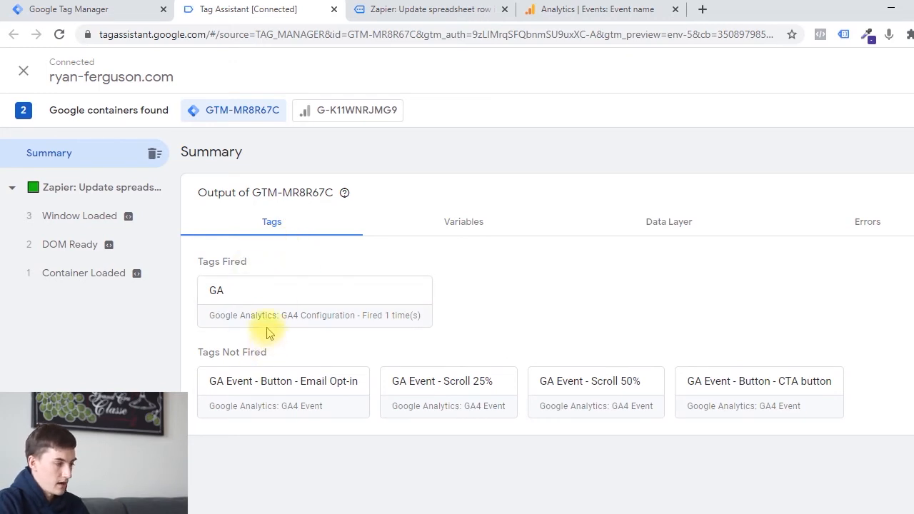
Step: Visit the debugged blog post and inspect which tags fired on its Click event in Tag Assistant
{"action": "left_click", "coordinate": [426, 10]}
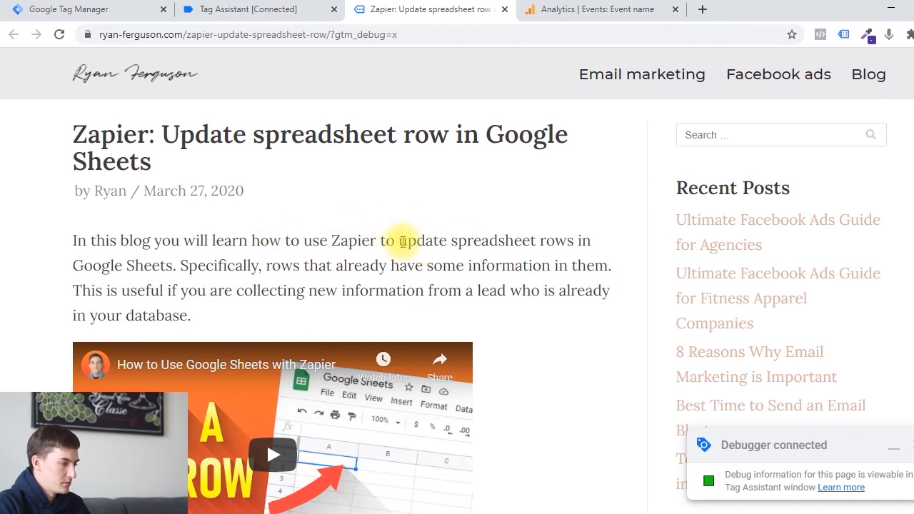
{"action": "left_click", "coordinate": [239, 9]}
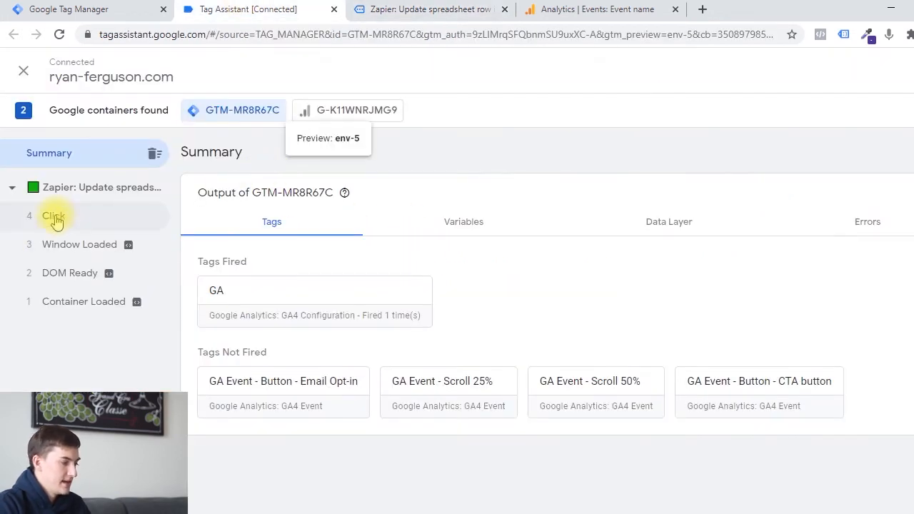
{"action": "left_click", "coordinate": [63, 221]}
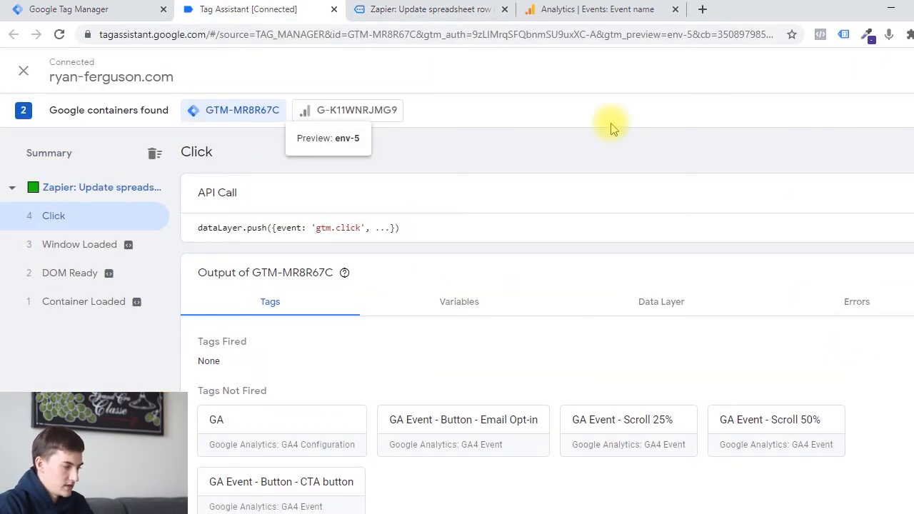
{"action": "scroll", "coordinate": [340, 319], "scroll_direction": "down", "scroll_amount": 1}
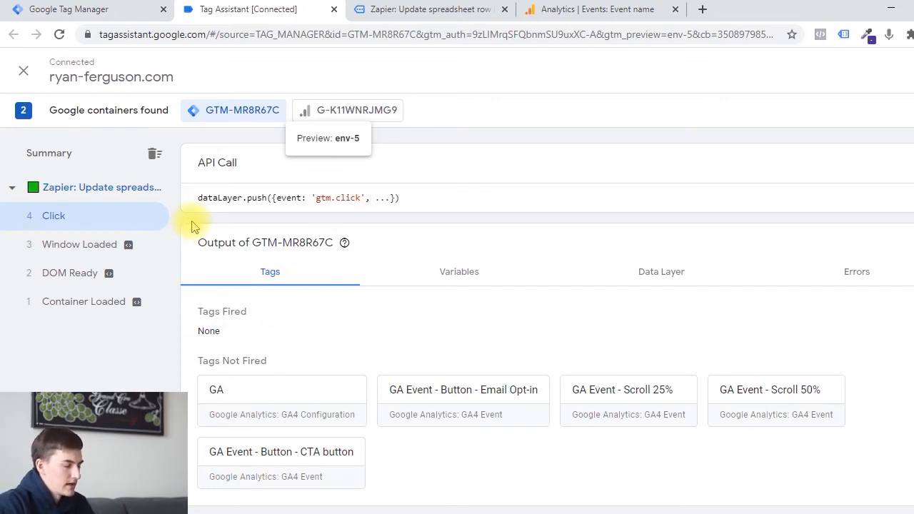
Step: Scroll the debugged blog post past its halfway point to trigger the 25% and 50% scroll depth events
{"action": "left_click", "coordinate": [443, 7]}
{"action": "scroll", "coordinate": [574, 446], "scroll_direction": "down", "scroll_amount": 10}
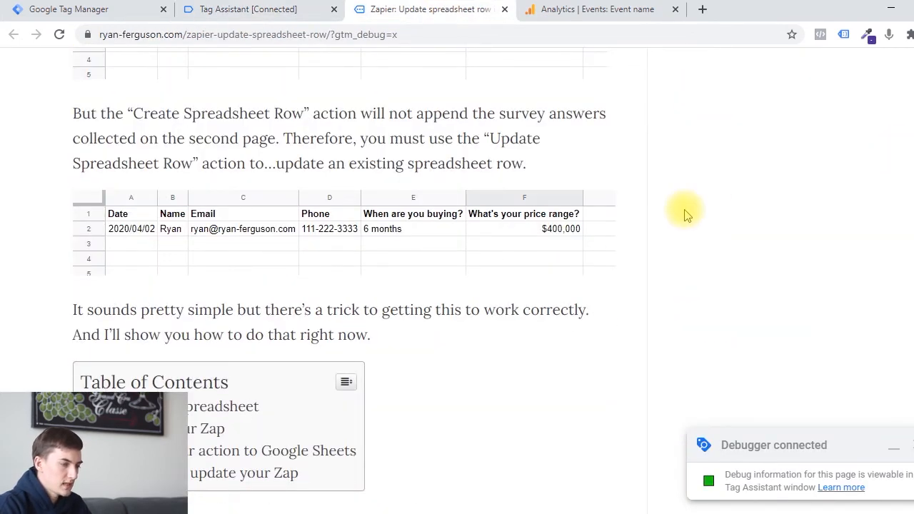
{"action": "scroll", "coordinate": [529, 271], "scroll_direction": "down", "scroll_amount": 20}
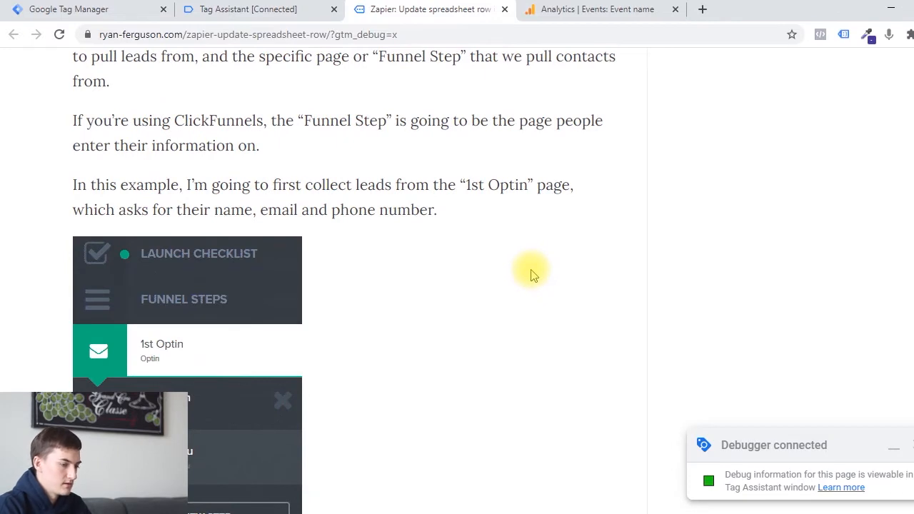
{"action": "scroll", "coordinate": [564, 270], "scroll_direction": "down", "scroll_amount": 10}
{"action": "scroll", "coordinate": [598, 265], "scroll_direction": "down", "scroll_amount": 10}
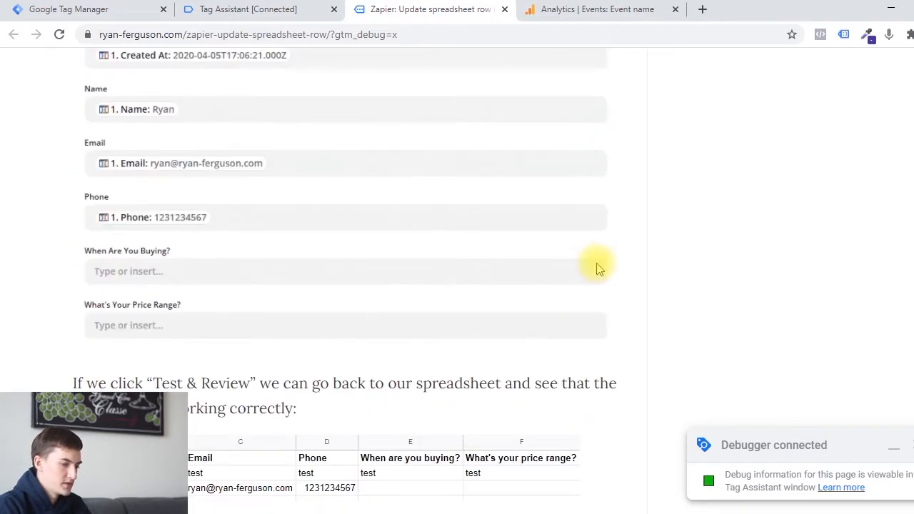
Step: Open the first Scroll Depth event in Tag Assistant and review the properties of the GA Event - Scroll 25% tag
{"action": "left_click", "coordinate": [246, 8]}
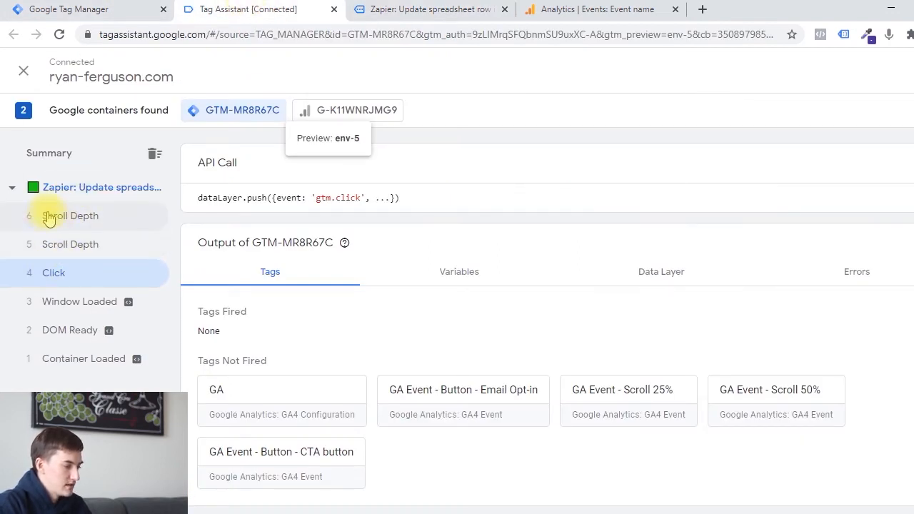
{"action": "left_click", "coordinate": [86, 244]}
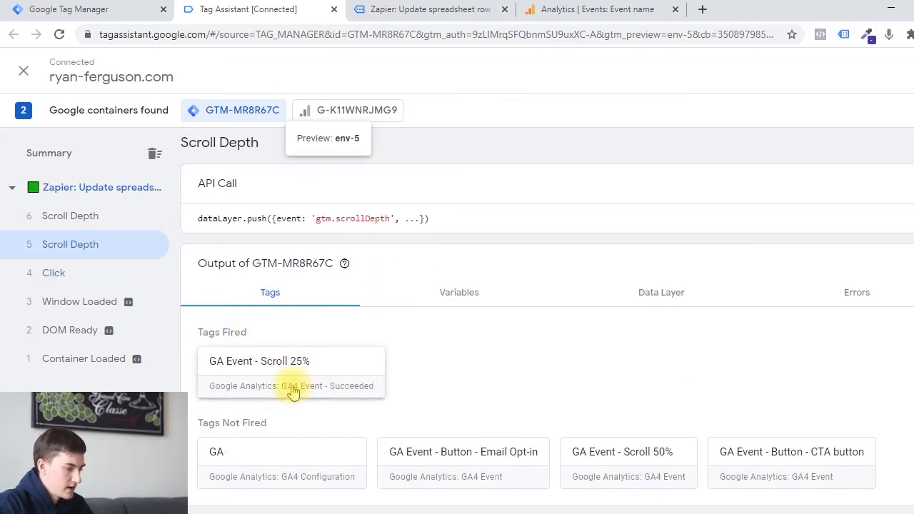
{"action": "left_click", "coordinate": [331, 380]}
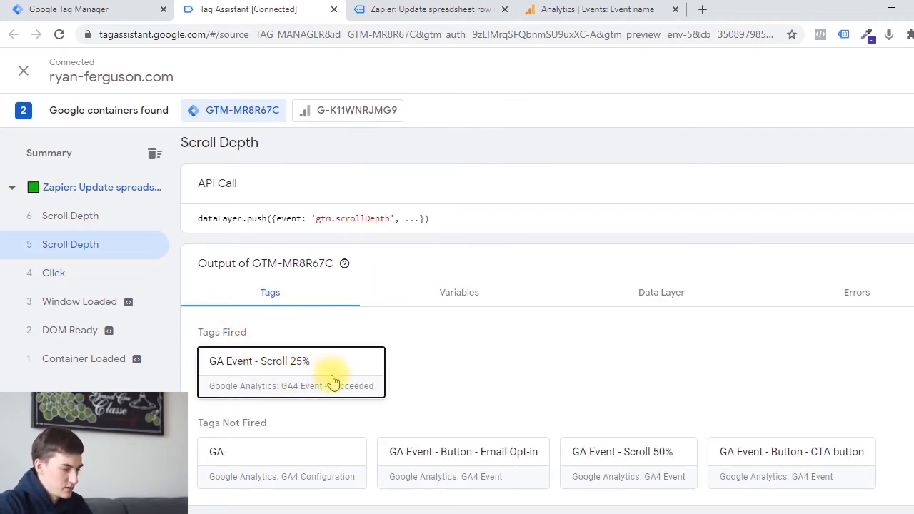
{"action": "scroll", "coordinate": [400, 250], "scroll_direction": "down", "scroll_amount": 1}
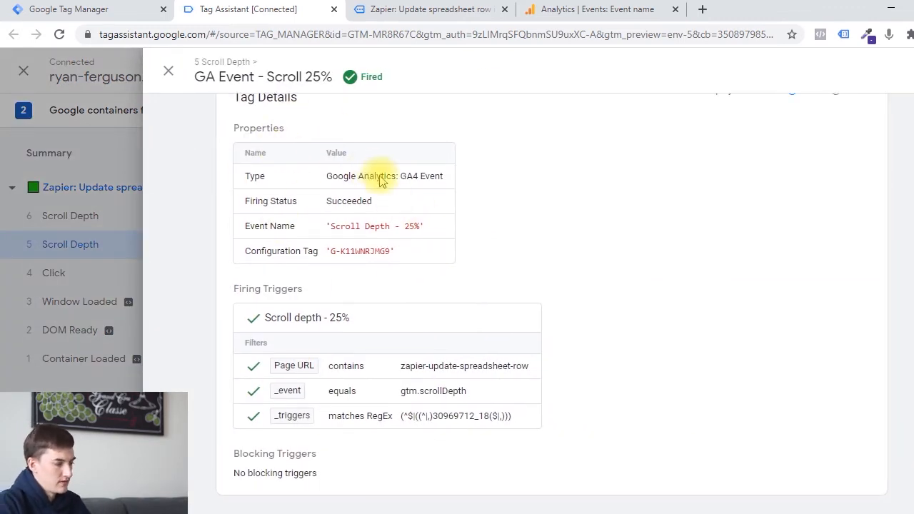
{"action": "scroll", "coordinate": [357, 190], "scroll_direction": "up", "scroll_amount": 1}
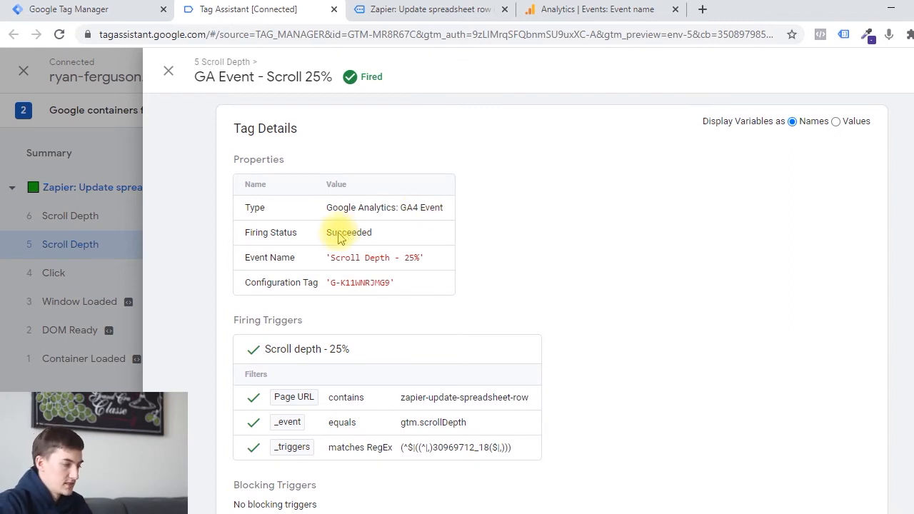
{"action": "left_click_drag", "start_coordinate": [342, 259], "coordinate": [429, 261]}
{"action": "left_click", "coordinate": [403, 260]}
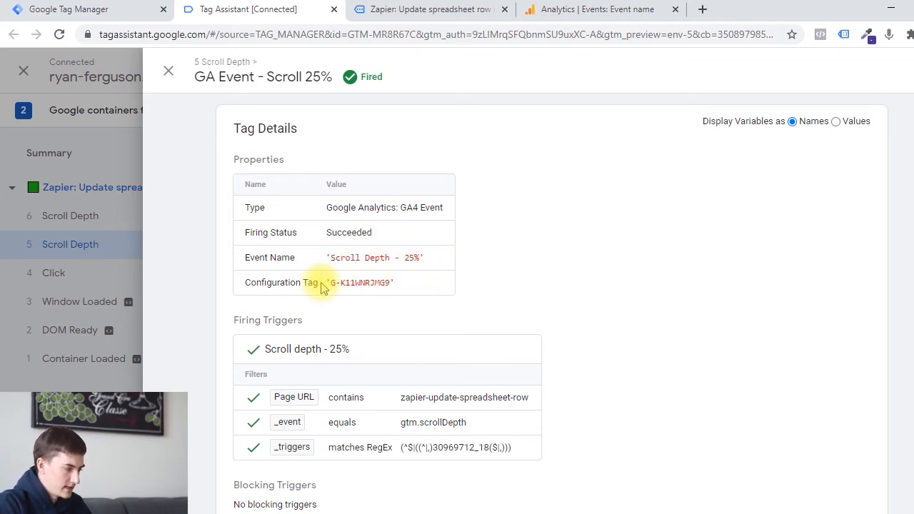
{"action": "scroll", "coordinate": [320, 287], "scroll_direction": "down", "scroll_amount": 1}
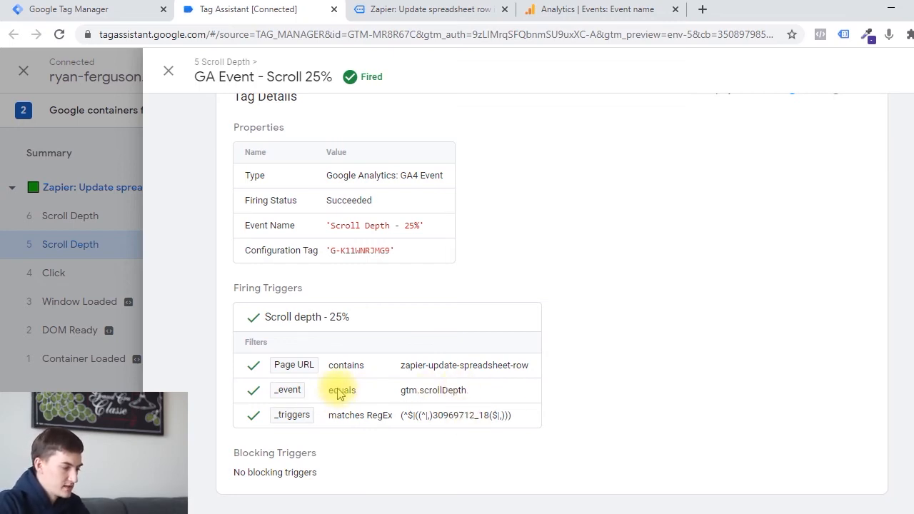
Step: Examine the Page URL, _event and _triggers filters of the Scroll 25% tag's firing trigger
{"action": "left_click_drag", "start_coordinate": [327, 389], "coordinate": [481, 395]}
{"action": "left_click", "coordinate": [473, 389]}
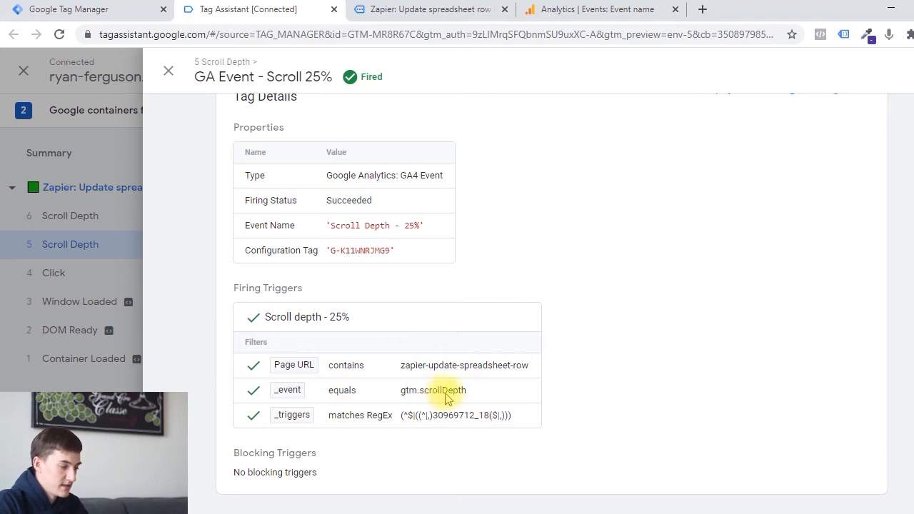
{"action": "right_click", "coordinate": [441, 393]}
{"action": "key", "text": "Escape"}
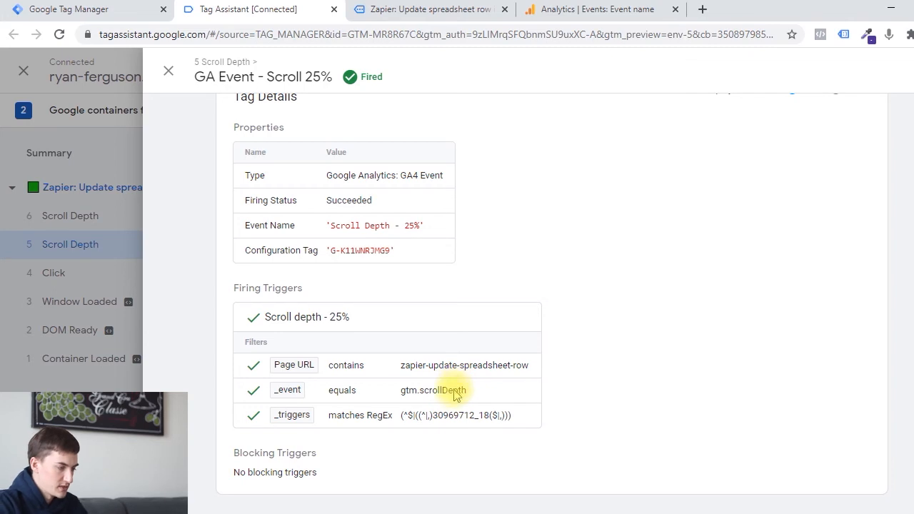
{"action": "left_click_drag", "start_coordinate": [334, 416], "coordinate": [511, 415]}
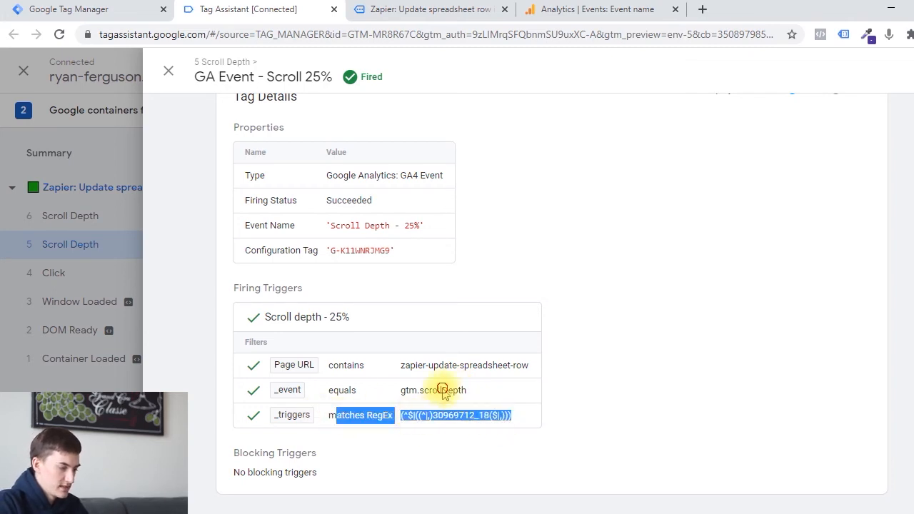
{"action": "left_click", "coordinate": [442, 392]}
{"action": "left_click_drag", "start_coordinate": [337, 392], "coordinate": [539, 427]}
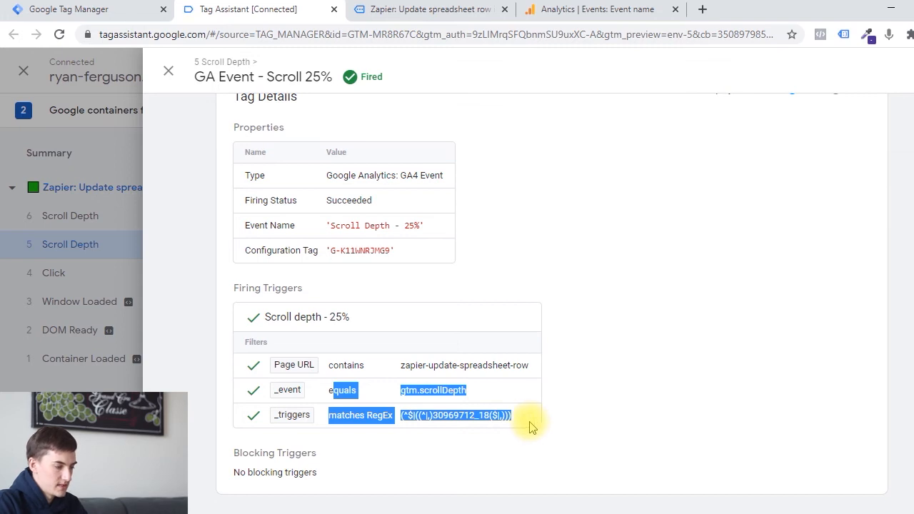
{"action": "left_click", "coordinate": [334, 392]}
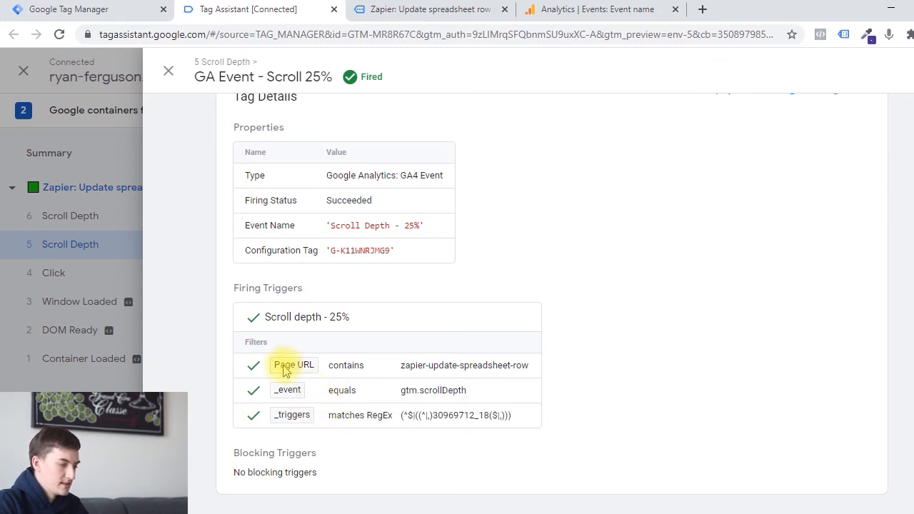
{"action": "left_click_drag", "start_coordinate": [398, 365], "coordinate": [429, 366]}
{"action": "left_click_drag", "start_coordinate": [506, 368], "coordinate": [547, 369]}
{"action": "left_click", "coordinate": [544, 369]}
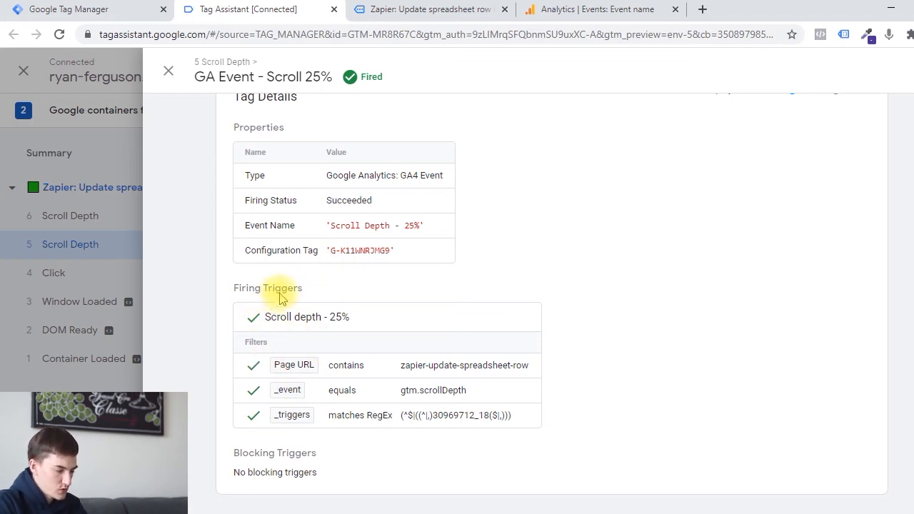
{"action": "scroll", "coordinate": [265, 157], "scroll_direction": "up", "scroll_amount": 1}
{"action": "scroll", "coordinate": [375, 257], "scroll_direction": "down", "scroll_amount": 1}
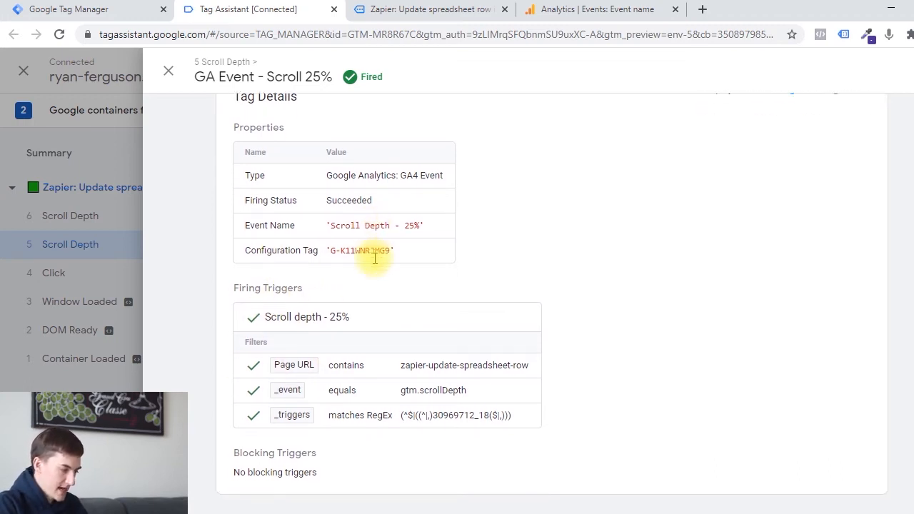
Step: Open the second Scroll Depth event and check the event name in the GA Event - Scroll 50% tag's details
{"action": "left_click", "coordinate": [168, 71]}
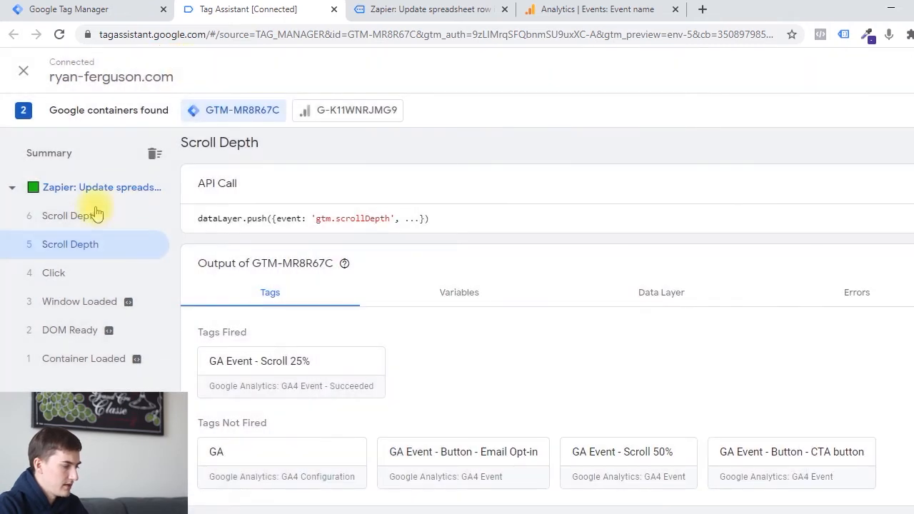
{"action": "left_click", "coordinate": [88, 217]}
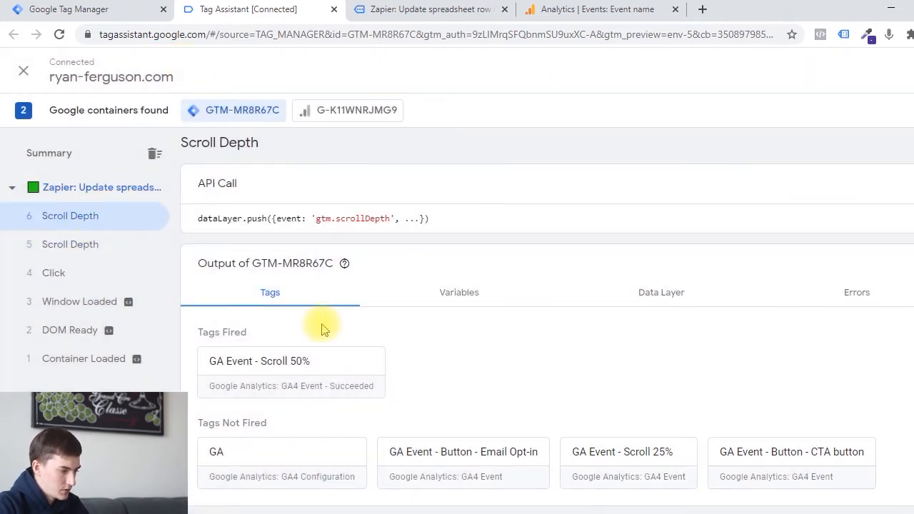
{"action": "left_click", "coordinate": [269, 362]}
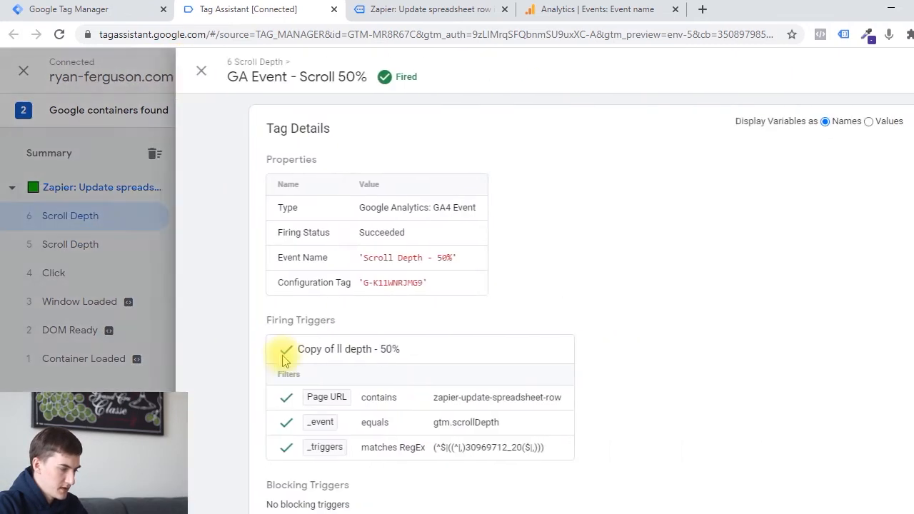
{"action": "scroll", "coordinate": [428, 348], "scroll_direction": "down", "scroll_amount": 1}
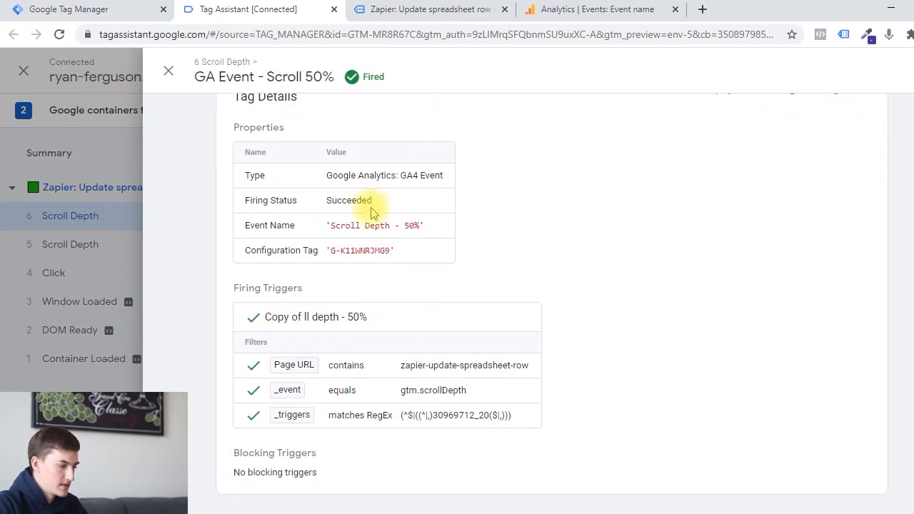
{"action": "left_click_drag", "start_coordinate": [332, 225], "coordinate": [423, 225]}
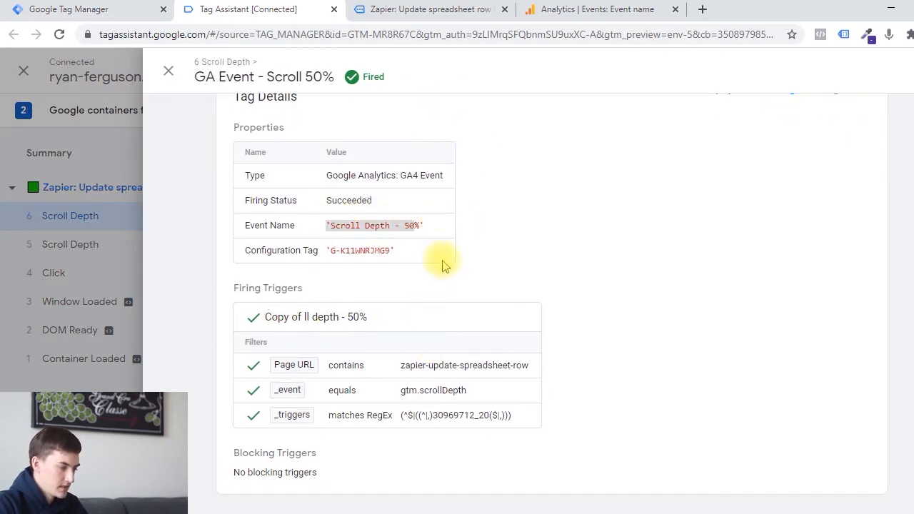
Step: Return to the debugged blog post and trigger a click on its "Choose your Google account" heading
{"action": "left_click", "coordinate": [168, 71]}
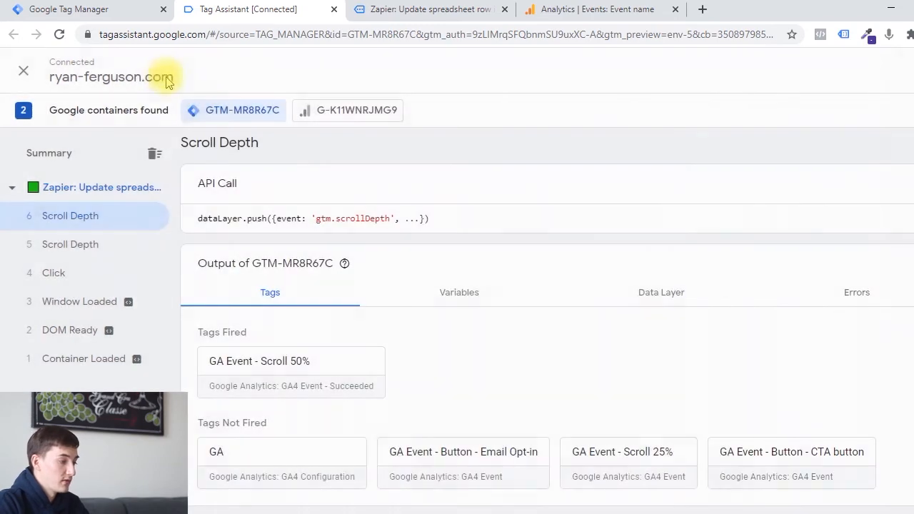
{"action": "key", "text": "ctrl+Tab"}
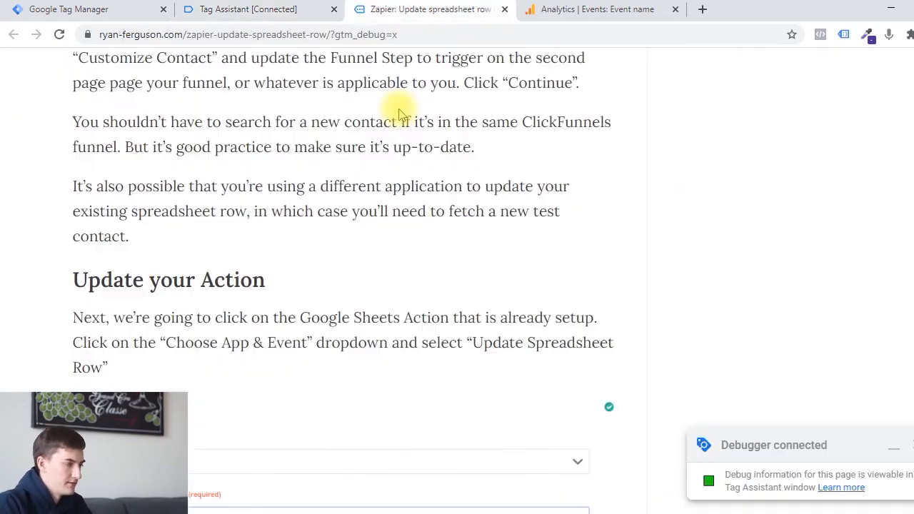
{"action": "scroll", "coordinate": [418, 259], "scroll_direction": "up", "scroll_amount": 6}
{"action": "scroll", "coordinate": [418, 268], "scroll_direction": "up", "scroll_amount": 15}
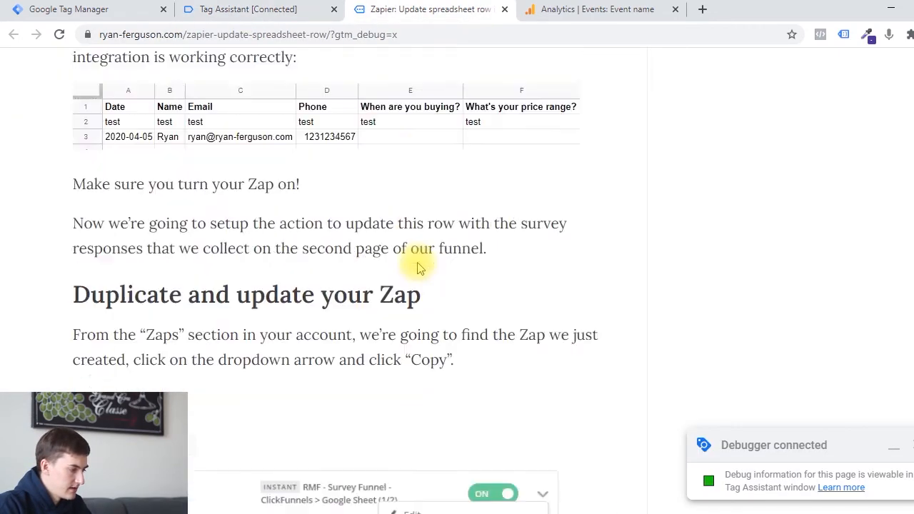
{"action": "scroll", "coordinate": [418, 267], "scroll_direction": "up", "scroll_amount": 15}
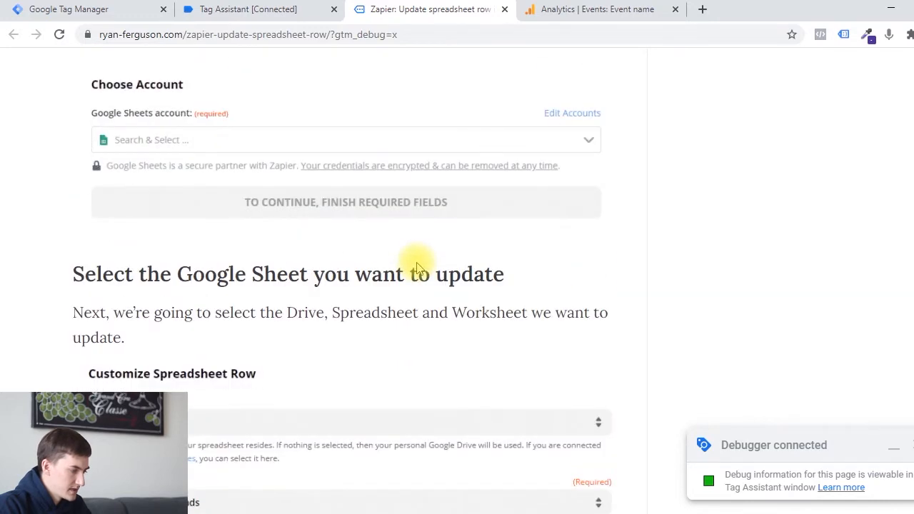
{"action": "scroll", "coordinate": [418, 266], "scroll_direction": "down", "scroll_amount": 4}
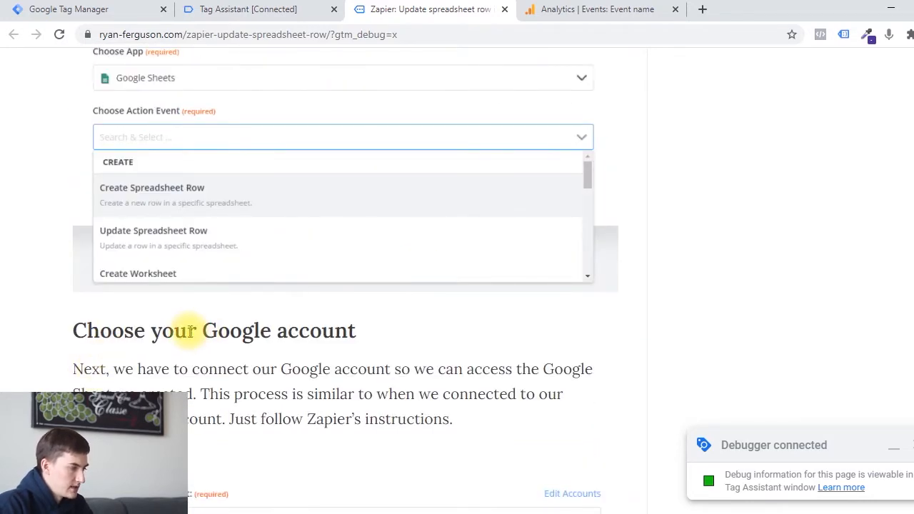
Step: Open the newest Click event in Tag Assistant and review the properties of the GA Event - Button - CTA button tag
{"action": "left_click", "coordinate": [230, 8]}
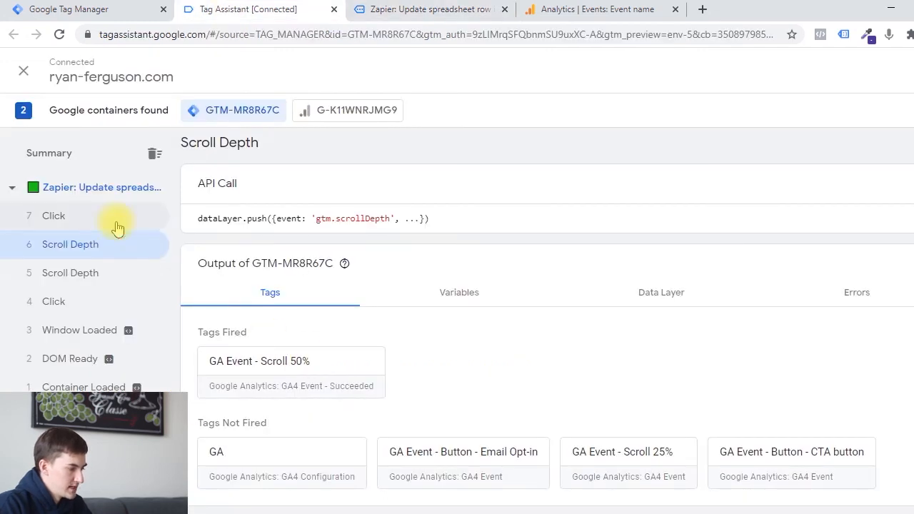
{"action": "left_click", "coordinate": [96, 216]}
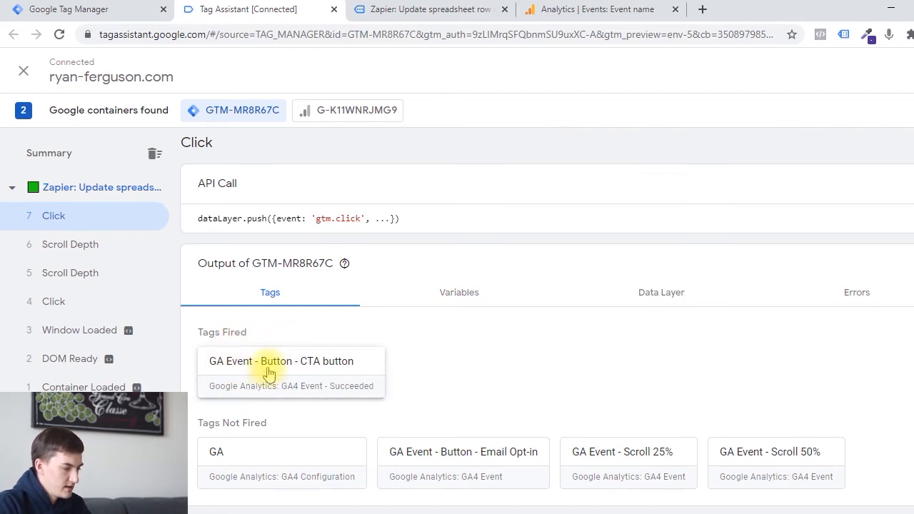
{"action": "left_click", "coordinate": [306, 381]}
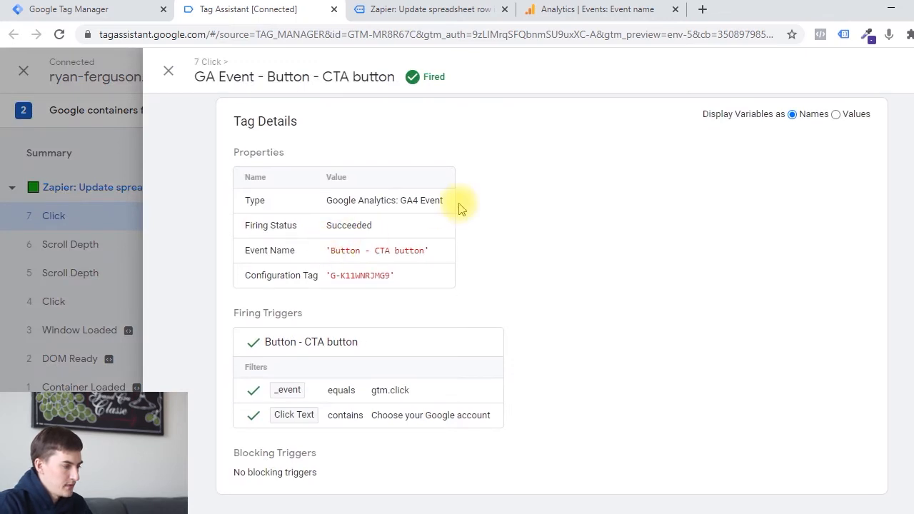
{"action": "left_click_drag", "start_coordinate": [399, 200], "coordinate": [443, 200]}
{"action": "left_click_drag", "start_coordinate": [323, 225], "coordinate": [382, 226]}
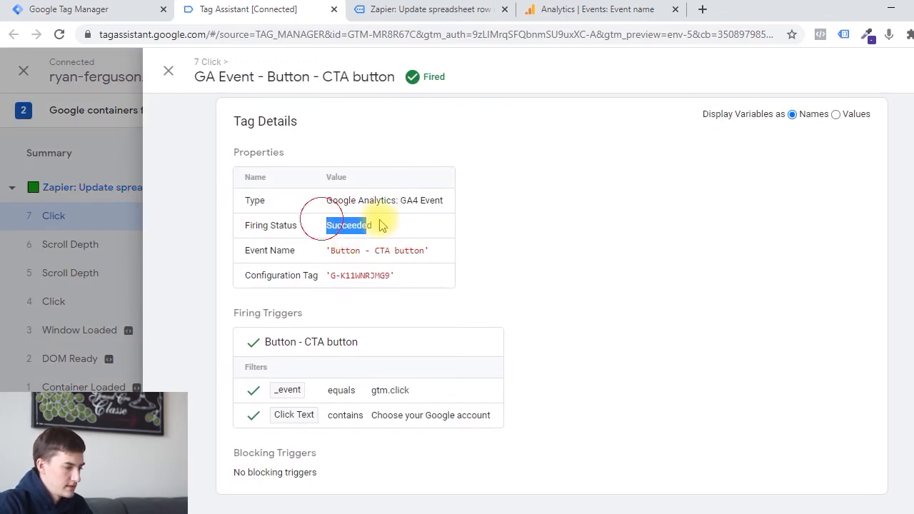
{"action": "left_click_drag", "start_coordinate": [254, 255], "coordinate": [430, 261]}
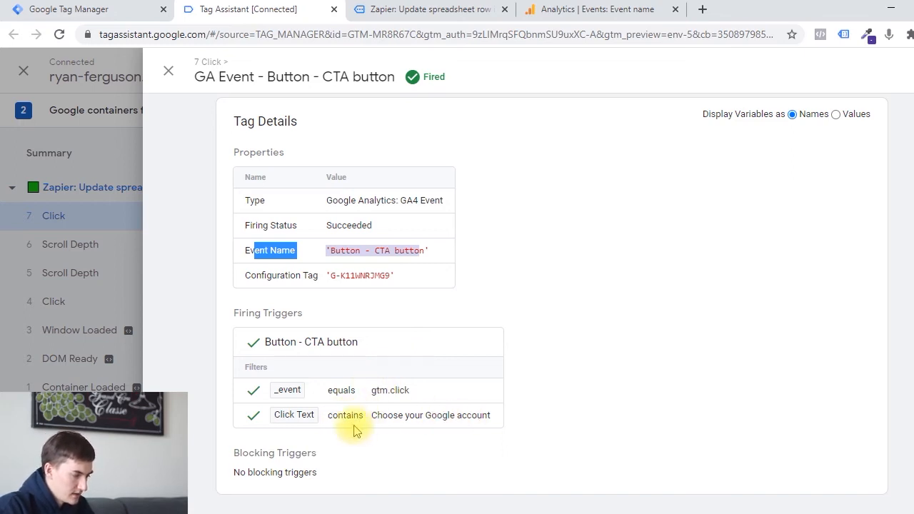
Step: Examine the Click Text and _event filters of the CTA button tag's firing trigger, and close the tag details
{"action": "left_click_drag", "start_coordinate": [333, 416], "coordinate": [455, 416]}
{"action": "left_click_drag", "start_coordinate": [334, 400], "coordinate": [421, 403]}
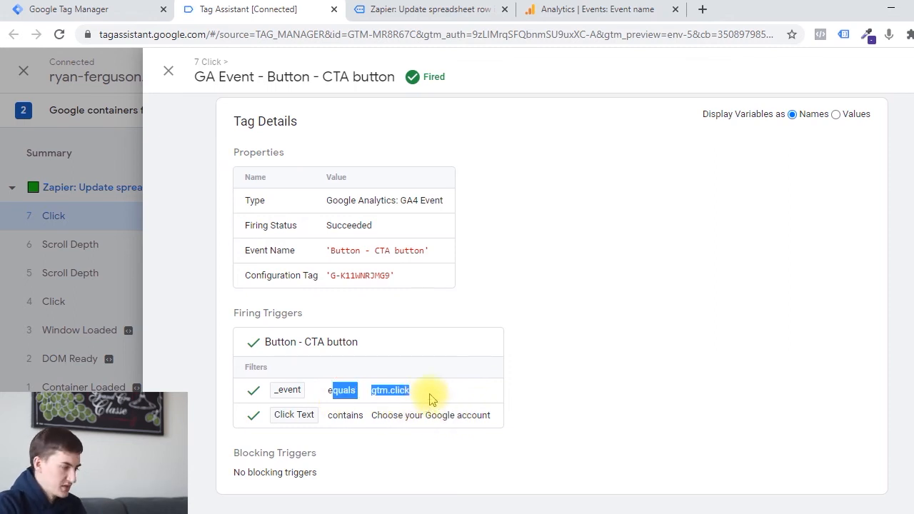
{"action": "left_click", "coordinate": [459, 381]}
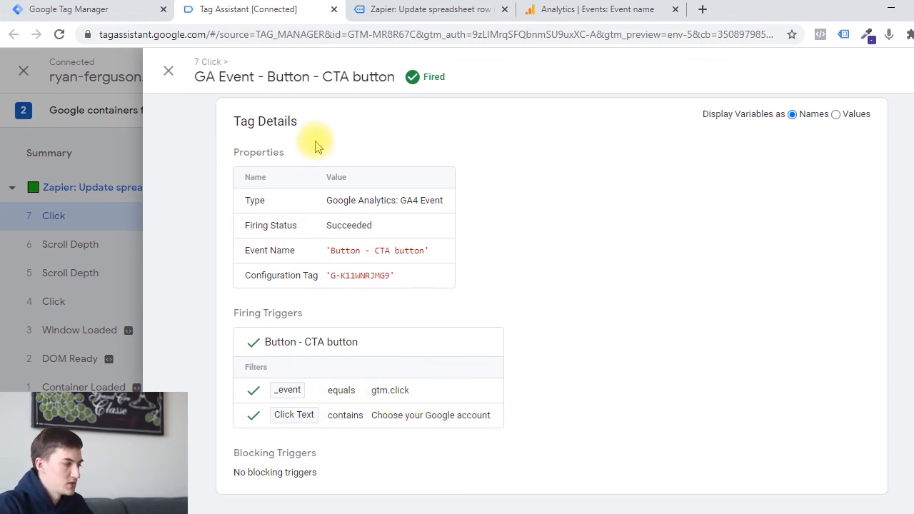
{"action": "left_click", "coordinate": [172, 73]}
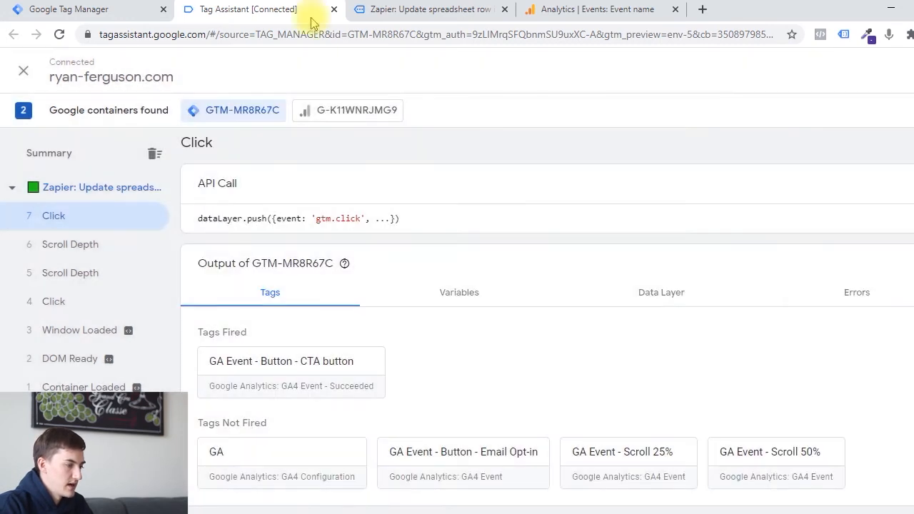
Step: Generate another click in the debugged blog post, away from the "Choose your Google account" heading
{"action": "left_click", "coordinate": [355, 8]}
{"action": "scroll", "coordinate": [330, 265], "scroll_direction": "up", "scroll_amount": 4}
{"action": "scroll", "coordinate": [331, 264], "scroll_direction": "up", "scroll_amount": 2}
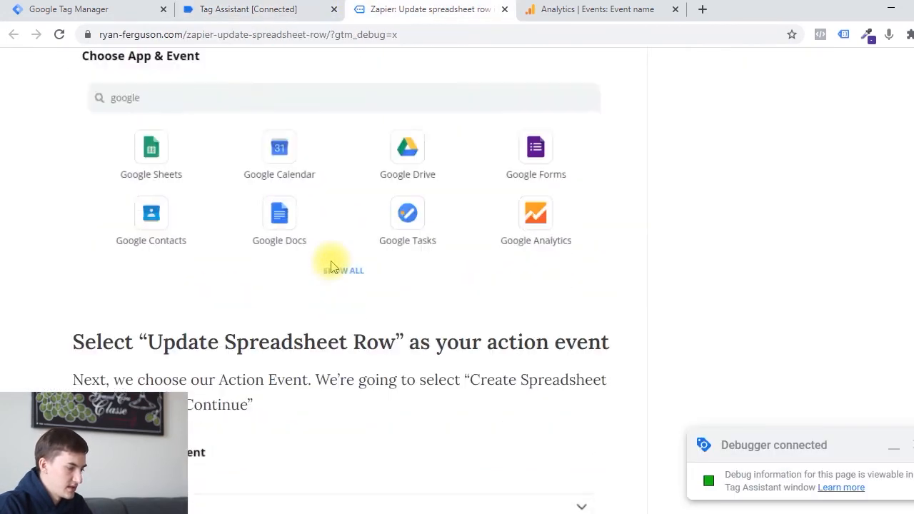
{"action": "scroll", "coordinate": [305, 250], "scroll_direction": "down", "scroll_amount": 2}
Step: Open the latest Click event in Tag Assistant and check the GA Event - Button - CTA button tag's firing status
{"action": "left_click", "coordinate": [249, 9]}
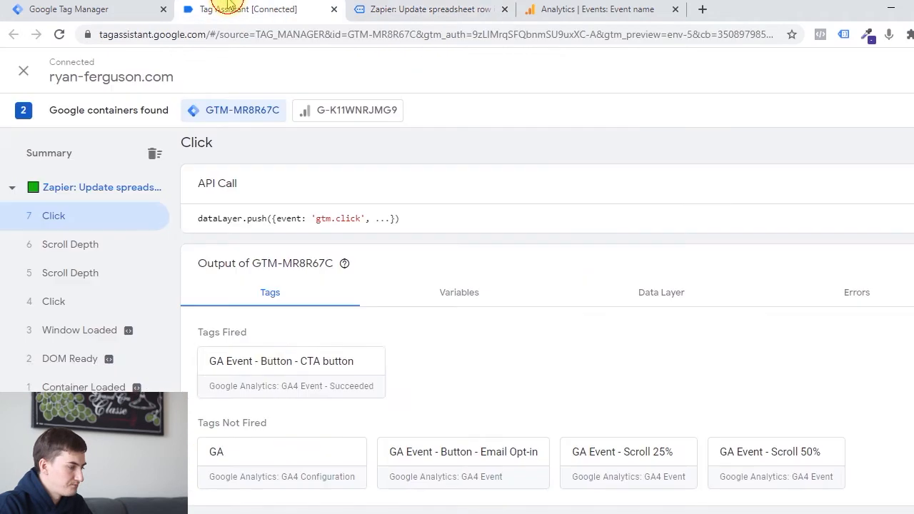
{"action": "left_click", "coordinate": [78, 227]}
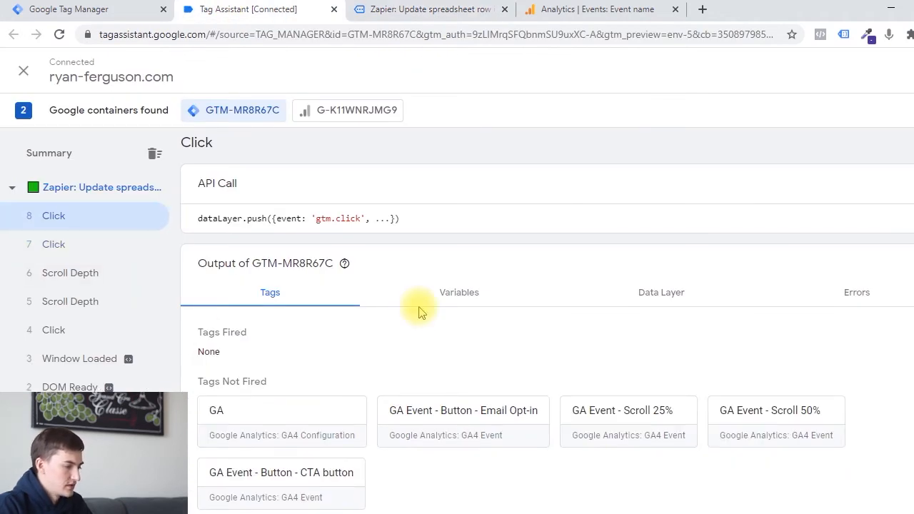
{"action": "scroll", "coordinate": [321, 314], "scroll_direction": "down", "scroll_amount": 1}
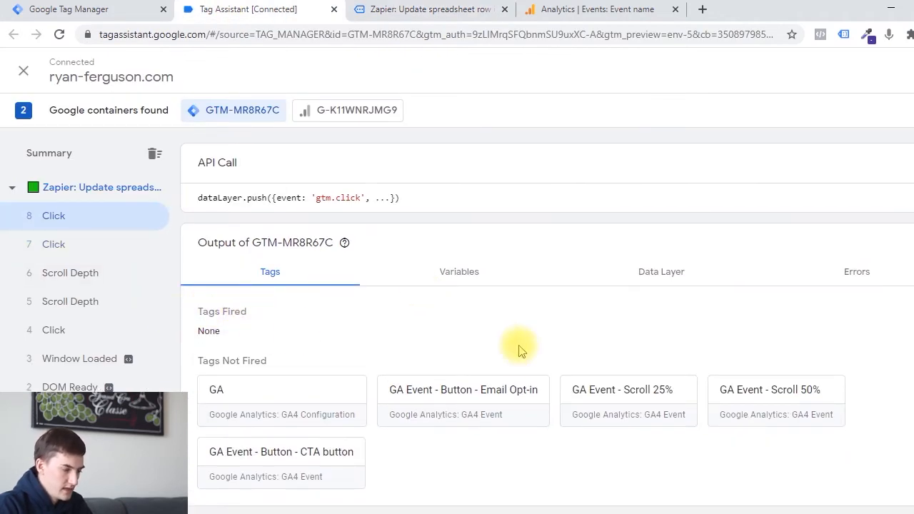
{"action": "left_click", "coordinate": [232, 463]}
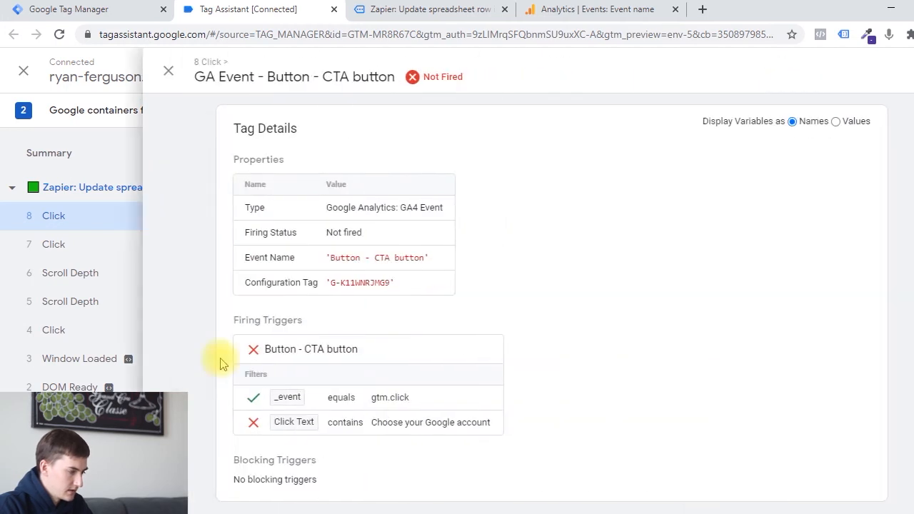
{"action": "left_click", "coordinate": [167, 69]}
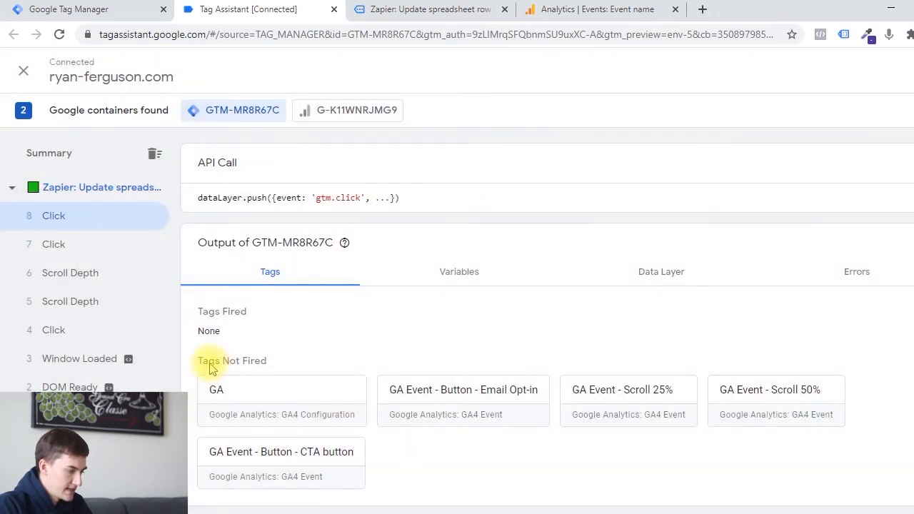
Step: Reopen the CTA button tag's details for the latest click and examine its trigger's Click Text condition
{"action": "left_click", "coordinate": [286, 453]}
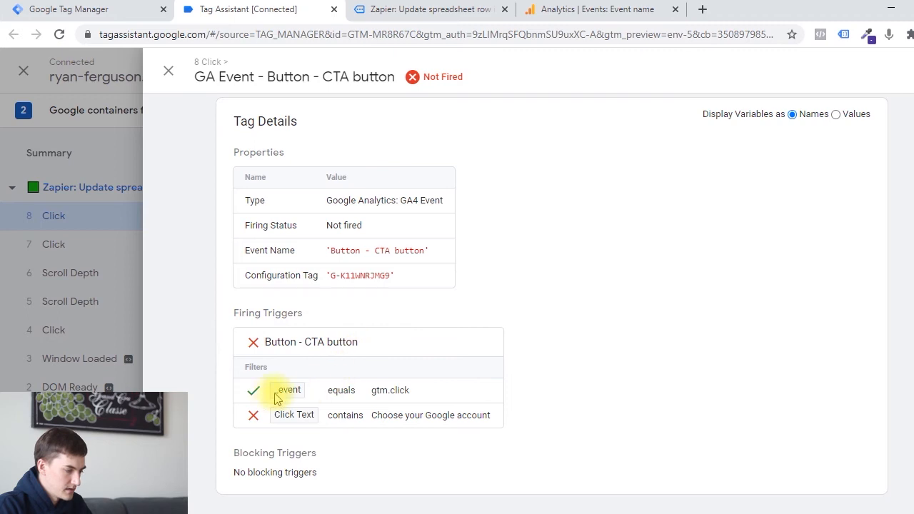
{"action": "left_click_drag", "start_coordinate": [332, 416], "coordinate": [451, 417]}
{"action": "left_click", "coordinate": [359, 417]}
{"action": "left_click", "coordinate": [413, 416]}
{"action": "right_click", "coordinate": [414, 416]}
{"action": "left_click", "coordinate": [412, 421]}
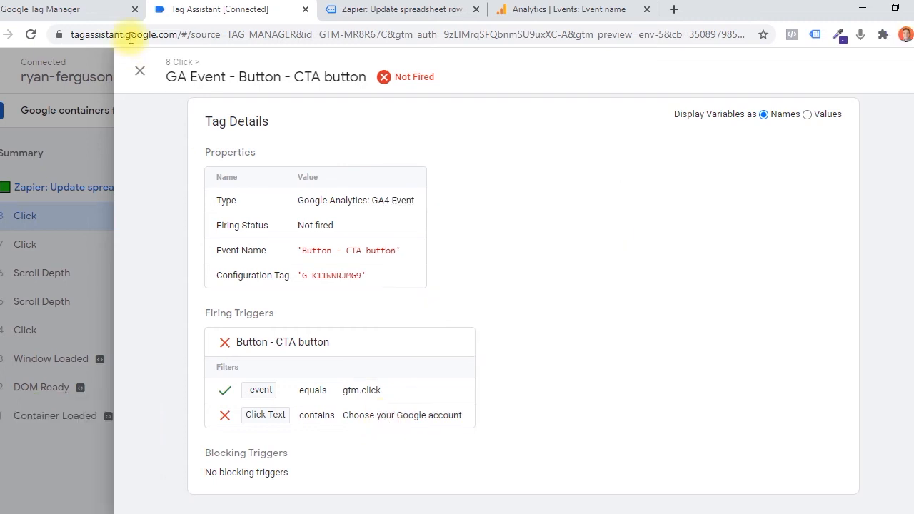
{"action": "left_click", "coordinate": [168, 71]}
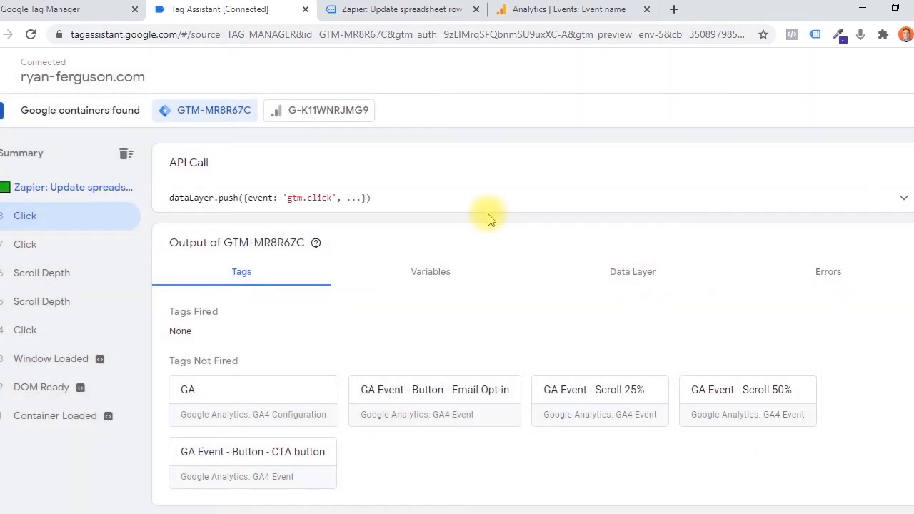
Step: Submit the Tag Manager workspace changes and publish them to the Live environment, skipping the version name and description
{"action": "left_click", "coordinate": [93, 8]}
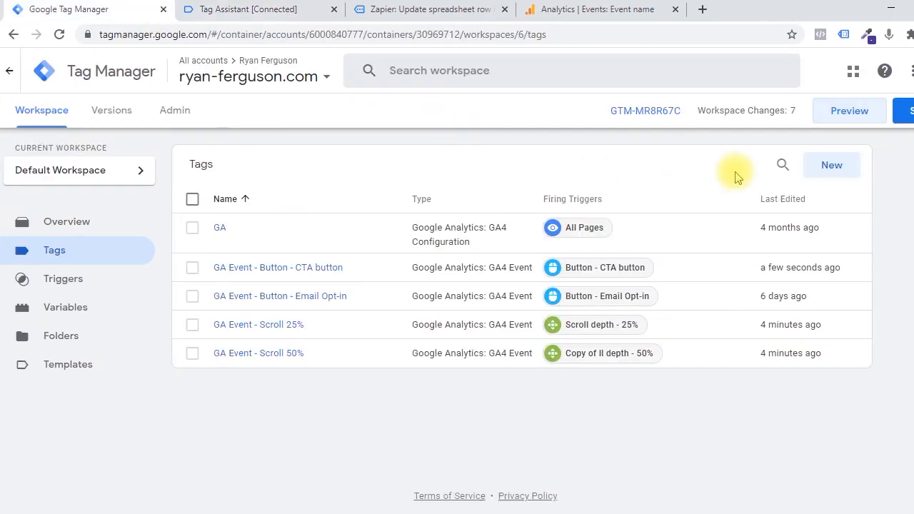
{"action": "left_click", "coordinate": [903, 110]}
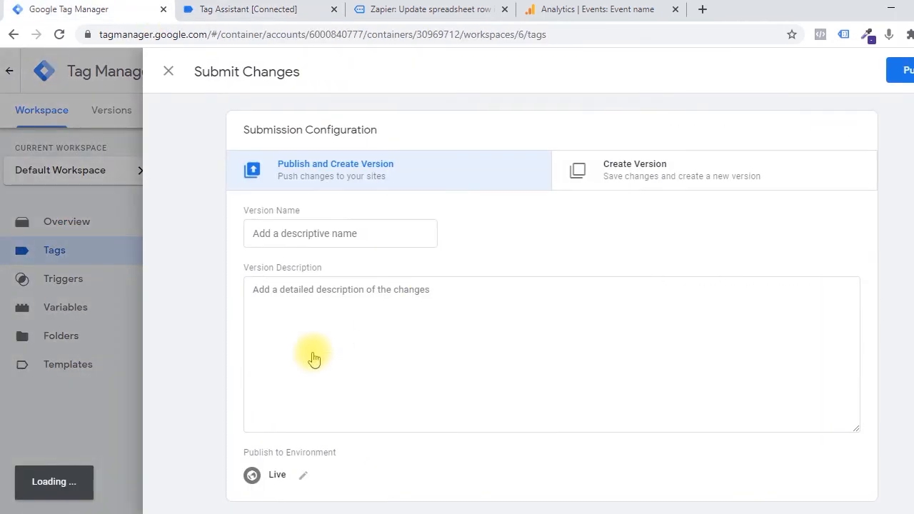
{"action": "left_click", "coordinate": [347, 237]}
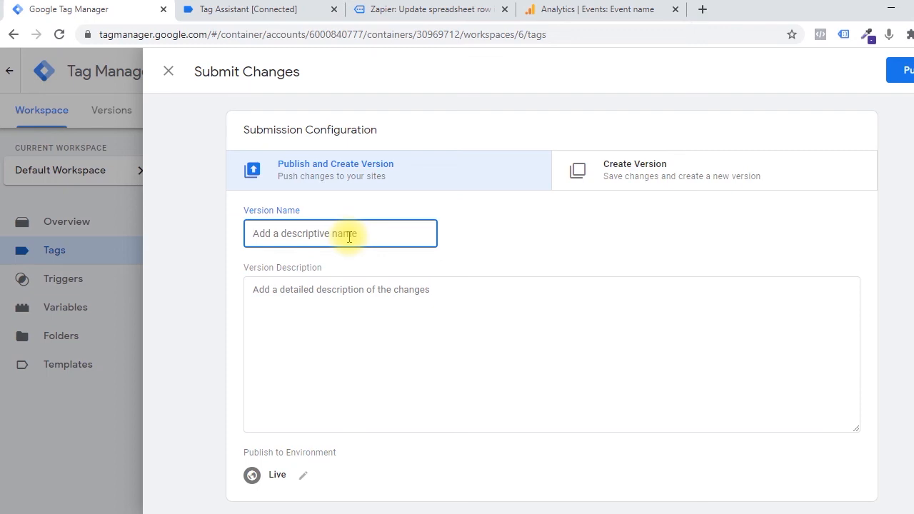
{"action": "left_click", "coordinate": [899, 70]}
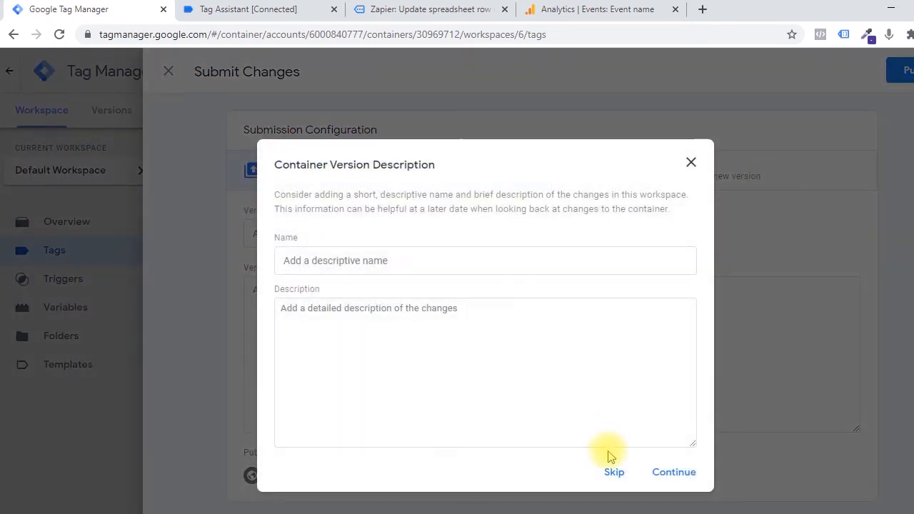
{"action": "left_click", "coordinate": [616, 472]}
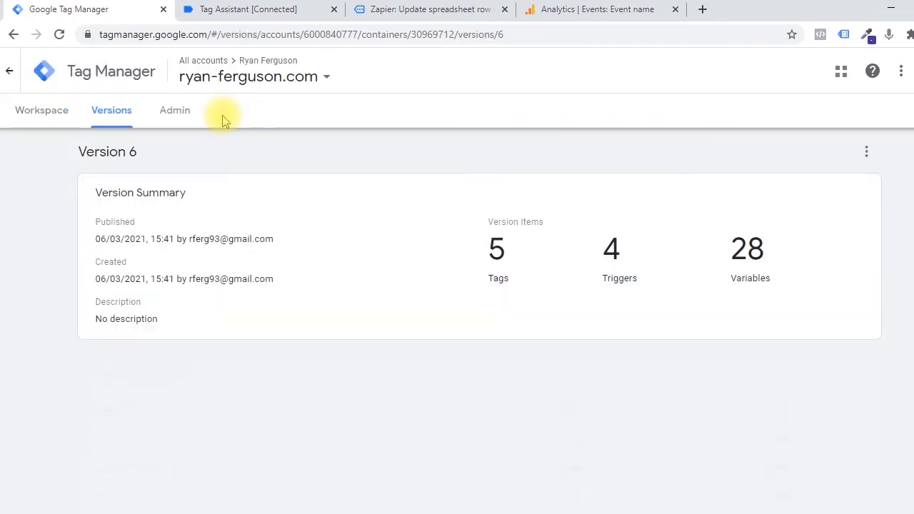
Step: Close Tag Assistant and scroll through the published Zapier blog post past its halfway point to generate live scroll depth events
{"action": "left_click", "coordinate": [333, 9]}
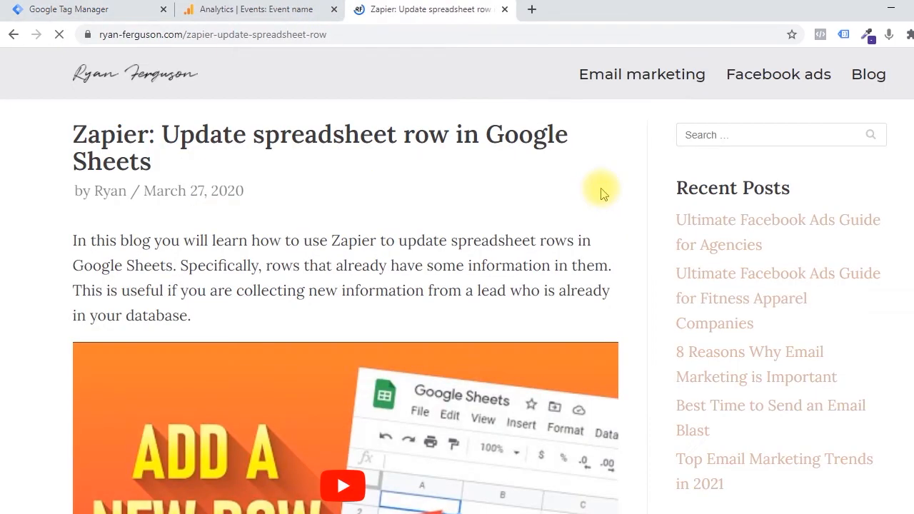
{"action": "scroll", "coordinate": [618, 214], "scroll_direction": "down", "scroll_amount": 8}
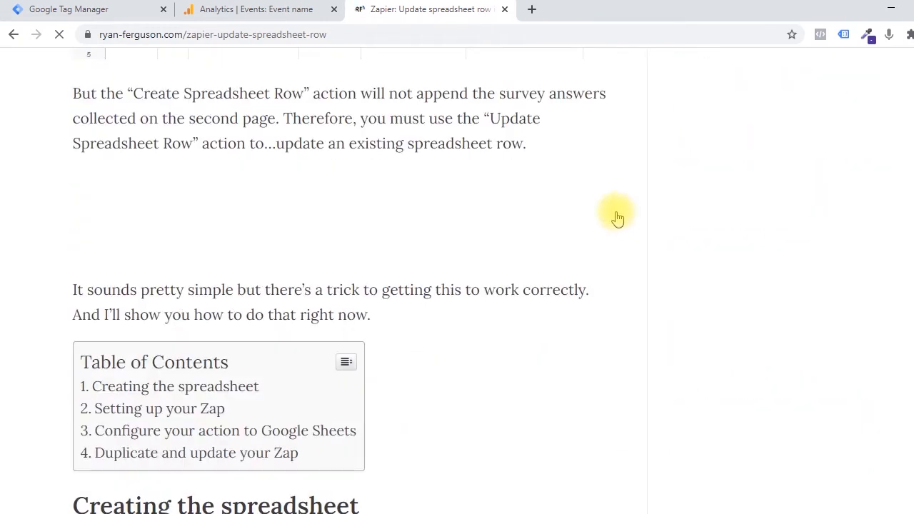
{"action": "scroll", "coordinate": [618, 217], "scroll_direction": "down", "scroll_amount": 10}
{"action": "scroll", "coordinate": [616, 214], "scroll_direction": "down", "scroll_amount": 20}
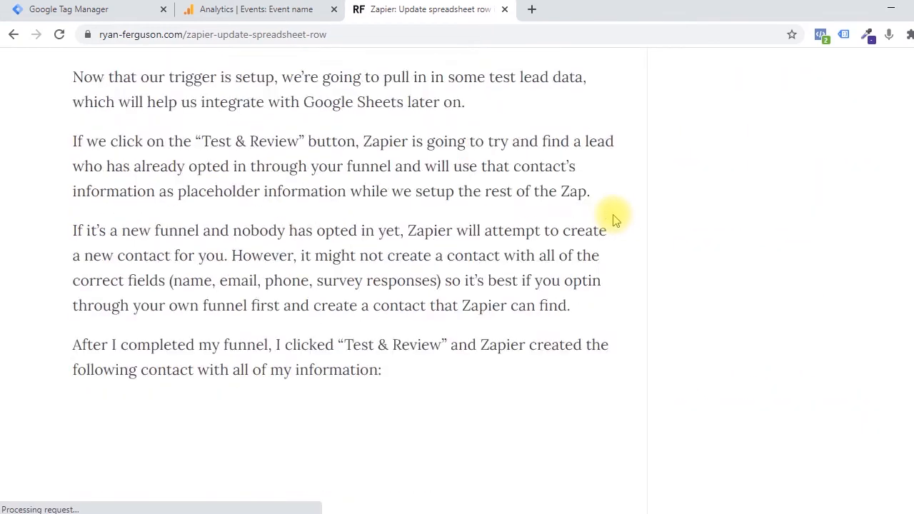
{"action": "scroll", "coordinate": [613, 218], "scroll_direction": "down", "scroll_amount": 20}
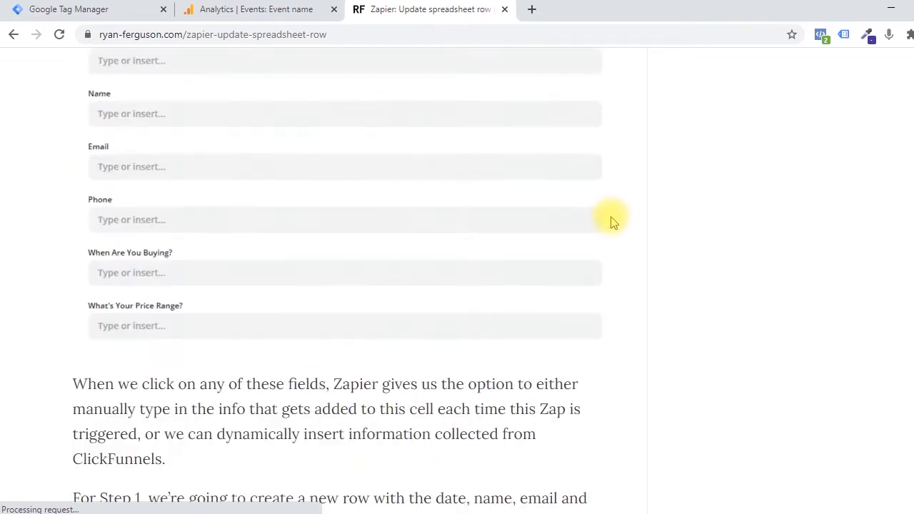
{"action": "scroll", "coordinate": [612, 221], "scroll_direction": "down", "scroll_amount": 4}
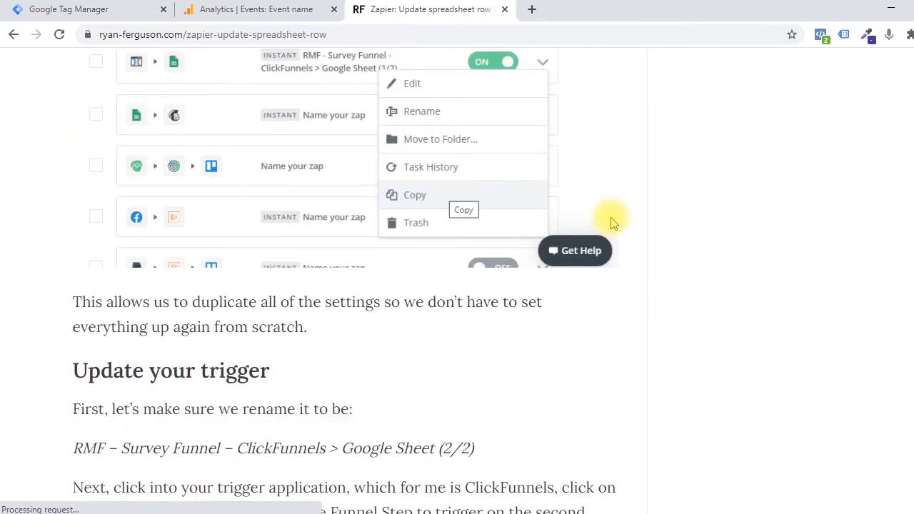
{"action": "scroll", "coordinate": [612, 222], "scroll_direction": "up", "scroll_amount": 20}
{"action": "scroll", "coordinate": [611, 220], "scroll_direction": "down", "scroll_amount": 2}
{"action": "scroll", "coordinate": [610, 218], "scroll_direction": "up", "scroll_amount": 2}
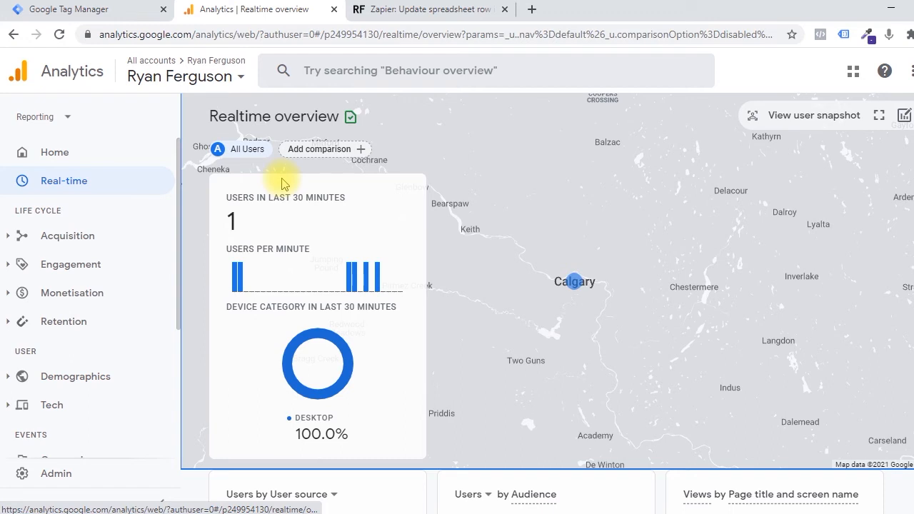
Step: Examine the Realtime overview's event counts for the CTA button and scroll depth events, and expand the Engagement reports
{"action": "scroll", "coordinate": [418, 428], "scroll_direction": "down", "scroll_amount": 7}
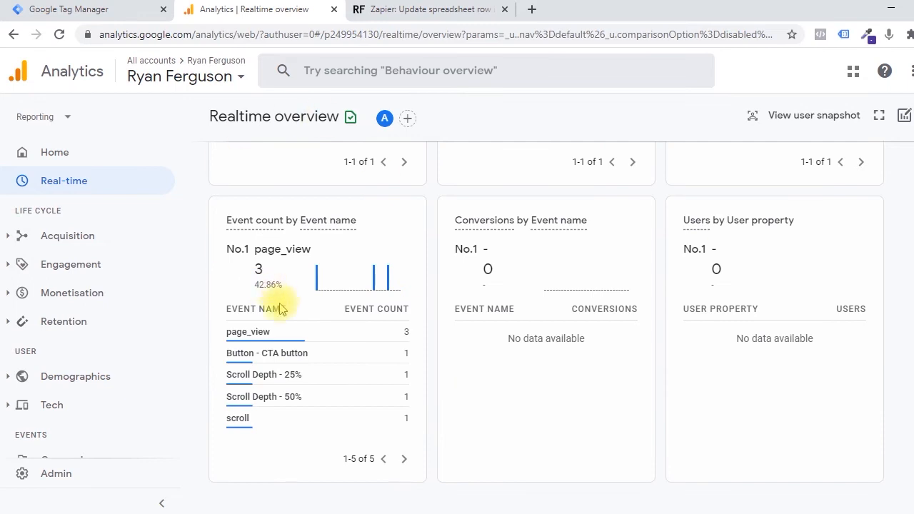
{"action": "mouse_move", "coordinate": [244, 355]}
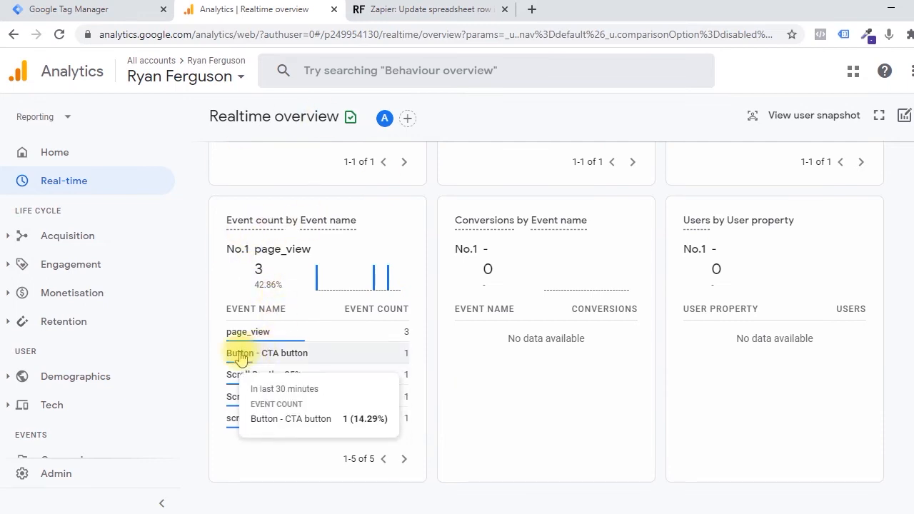
{"action": "mouse_move", "coordinate": [338, 392]}
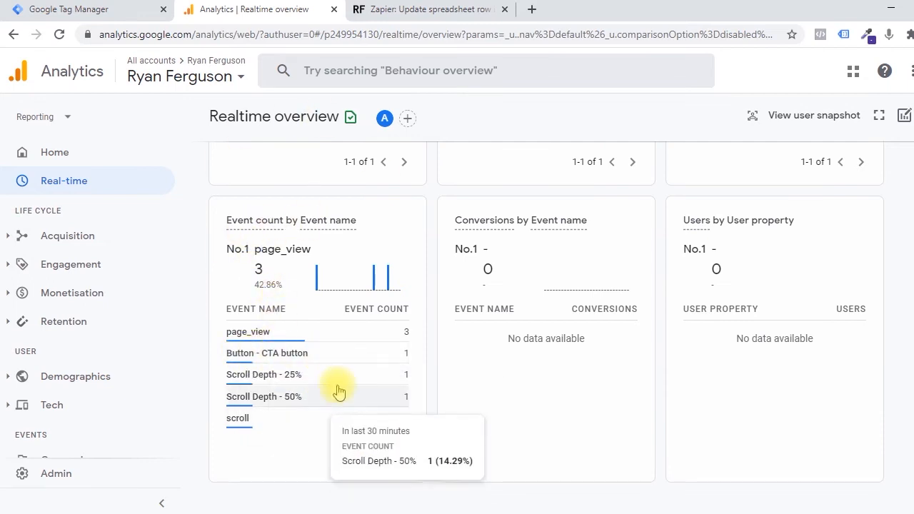
{"action": "left_click", "coordinate": [70, 264]}
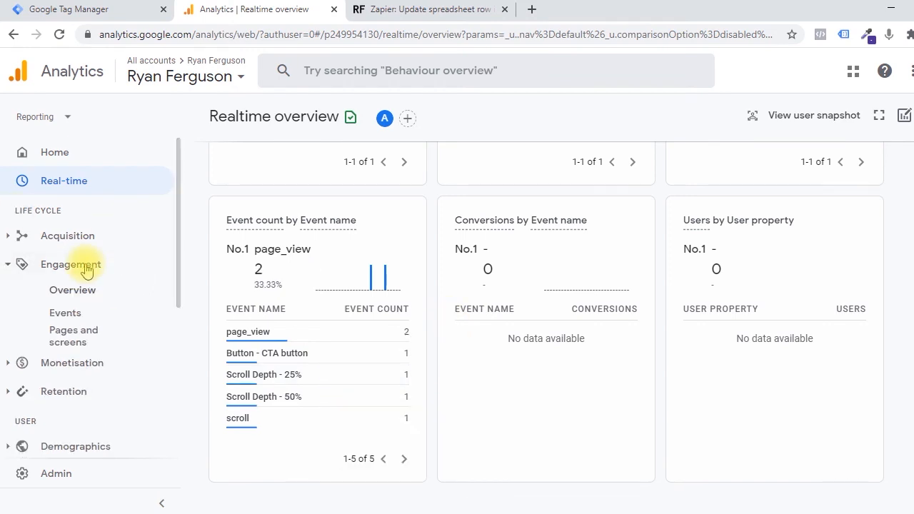
{"action": "left_click", "coordinate": [75, 320]}
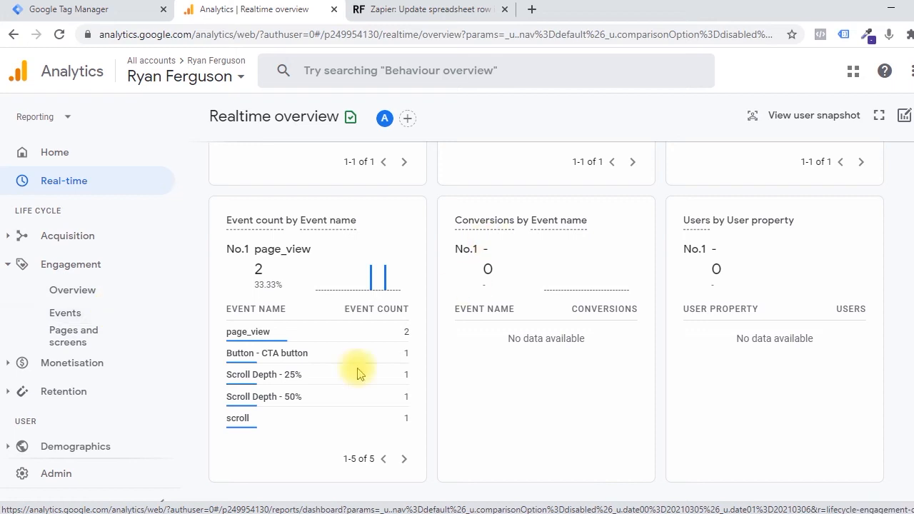
{"action": "mouse_move", "coordinate": [300, 353]}
{"action": "mouse_move", "coordinate": [326, 372]}
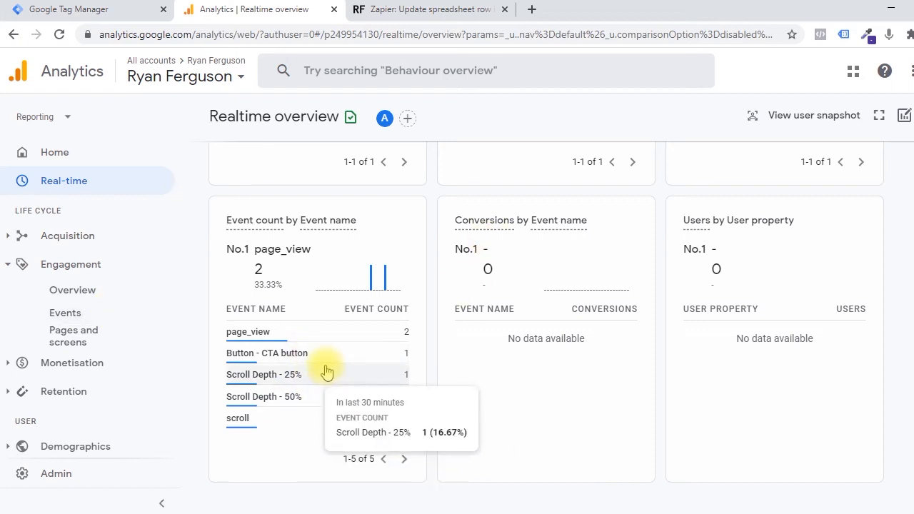
Step: Switch to the Zapier blog post and view its embedded YouTube video
{"action": "key", "text": "ctrl+Tab"}
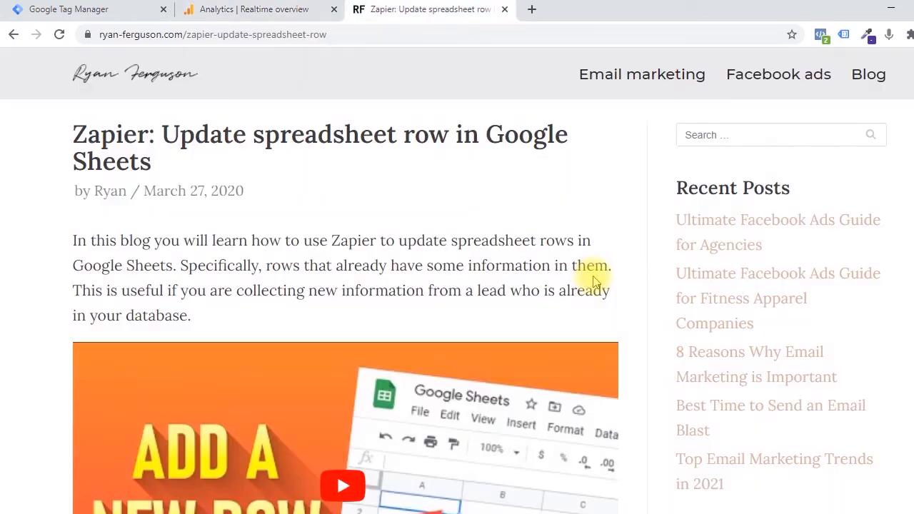
{"action": "scroll", "coordinate": [592, 276], "scroll_direction": "down", "scroll_amount": 4}
{"action": "scroll", "coordinate": [592, 276], "scroll_direction": "up", "scroll_amount": 2}
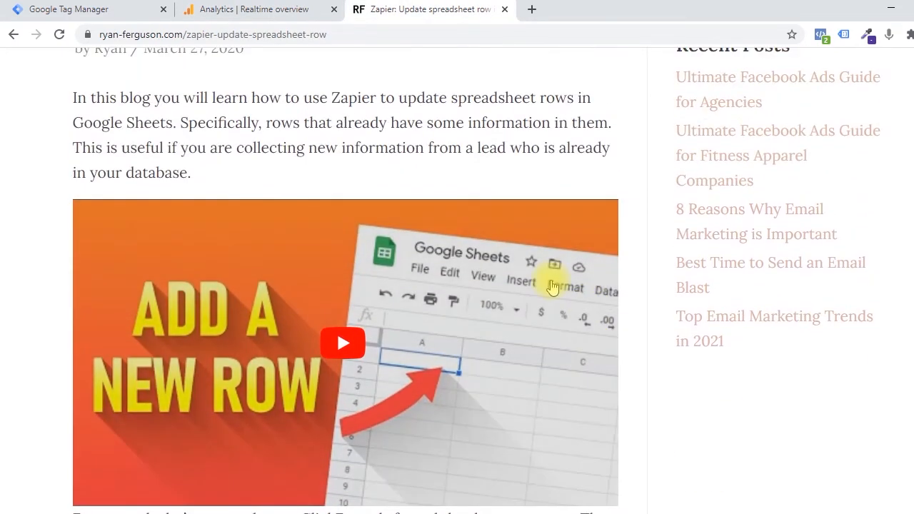
{"action": "scroll", "coordinate": [554, 286], "scroll_direction": "down", "scroll_amount": 1}
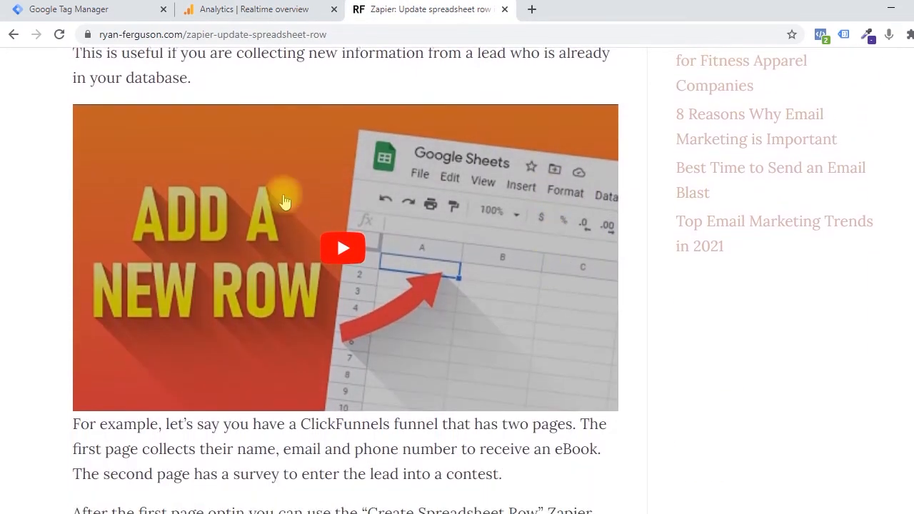
{"action": "right_click", "coordinate": [420, 238]}
{"action": "left_click", "coordinate": [448, 78]}
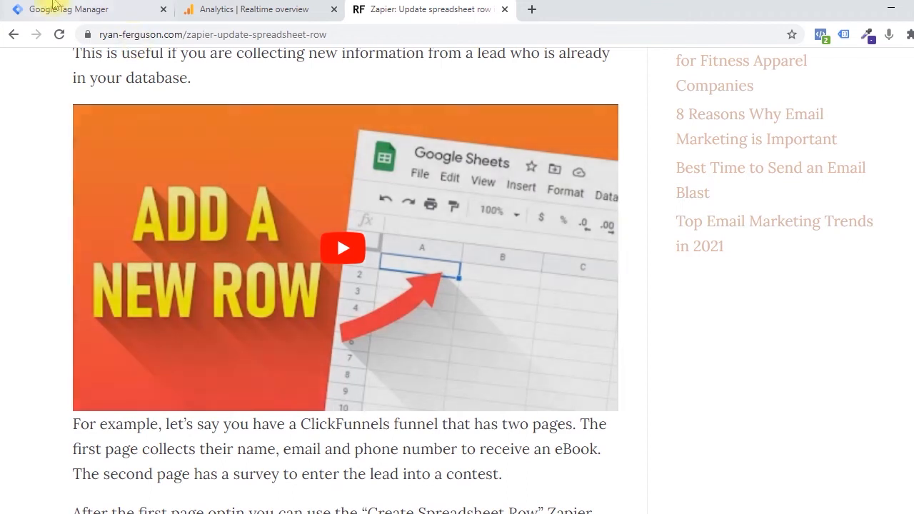
Step: Return to Google Tag Manager and create a new trigger named "Video - Start"
{"action": "left_click", "coordinate": [65, 9]}
{"action": "left_click", "coordinate": [62, 282]}
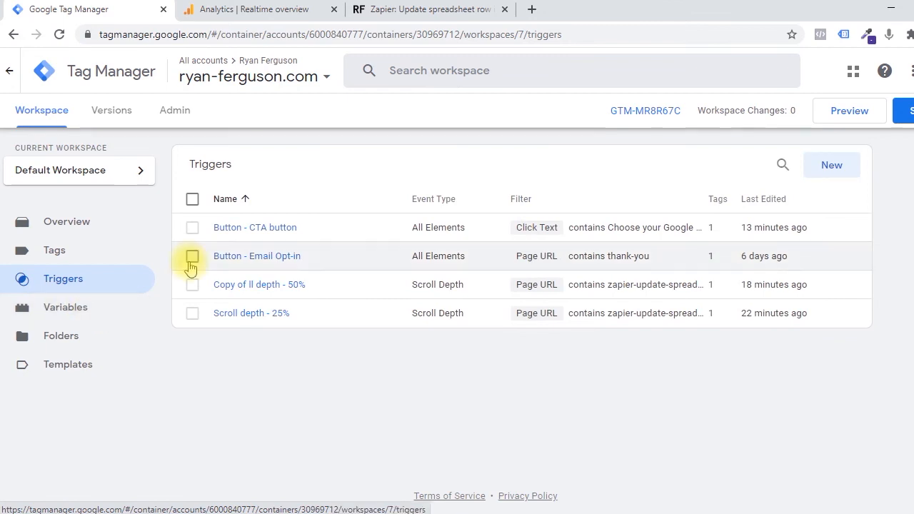
{"action": "left_click", "coordinate": [831, 165]}
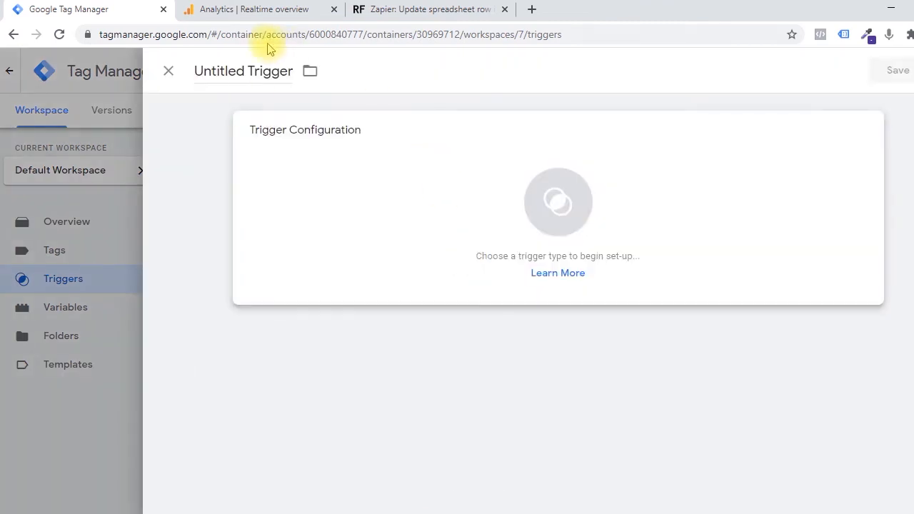
{"action": "left_click", "coordinate": [254, 79]}
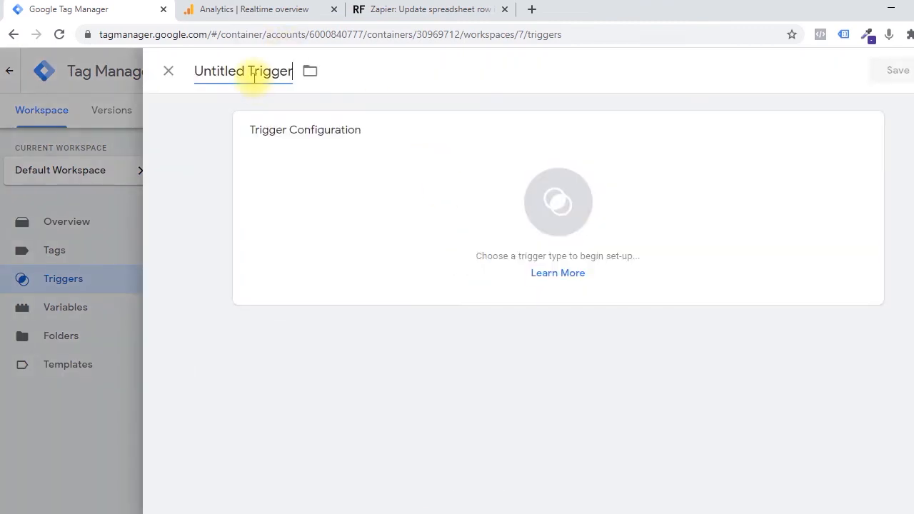
{"action": "key", "text": "ctrl+a"}
{"action": "type", "text": "V"}
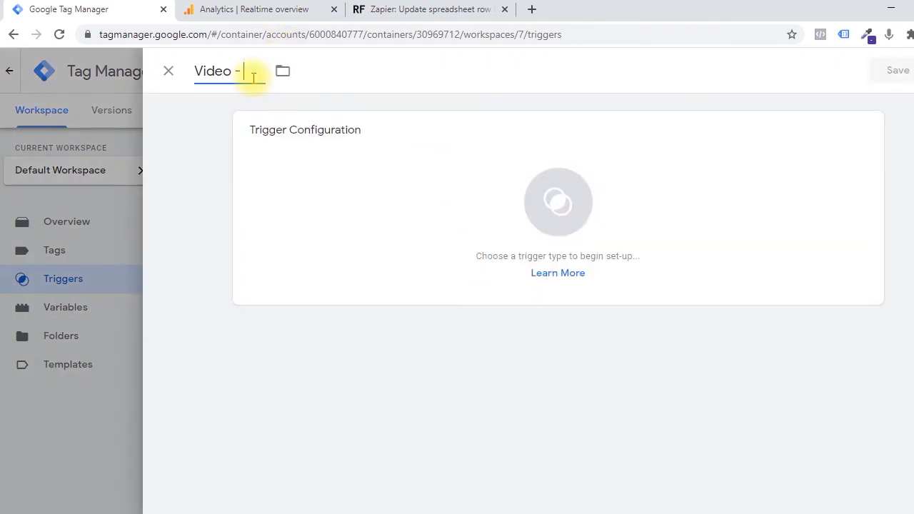
Step: Set the trigger type to YouTube Video and turn off capturing Complete, leaving only Start selected
{"action": "left_click", "coordinate": [519, 179]}
{"action": "scroll", "coordinate": [797, 257], "scroll_direction": "down", "scroll_amount": 4}
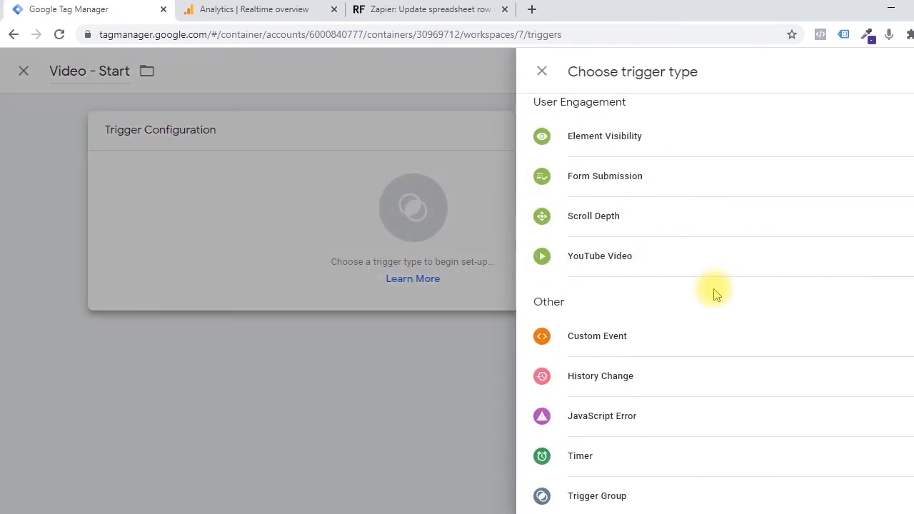
{"action": "left_click", "coordinate": [637, 255]}
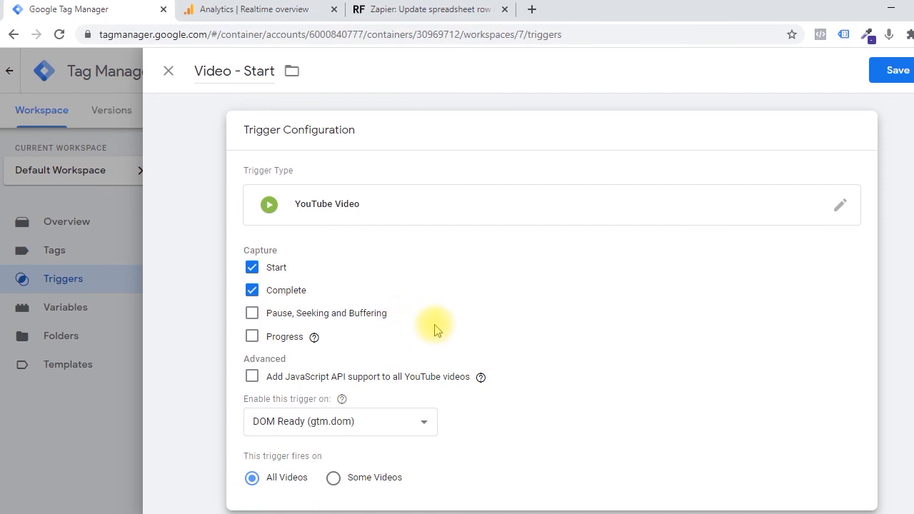
{"action": "left_click", "coordinate": [252, 291]}
{"action": "scroll", "coordinate": [267, 293], "scroll_direction": "down", "scroll_amount": 1}
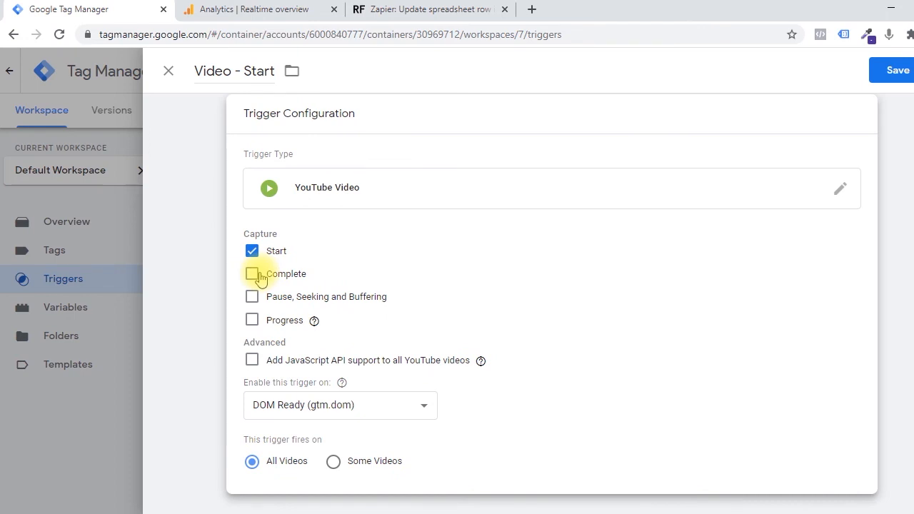
{"action": "left_click", "coordinate": [269, 326]}
{"action": "left_click", "coordinate": [347, 373]}
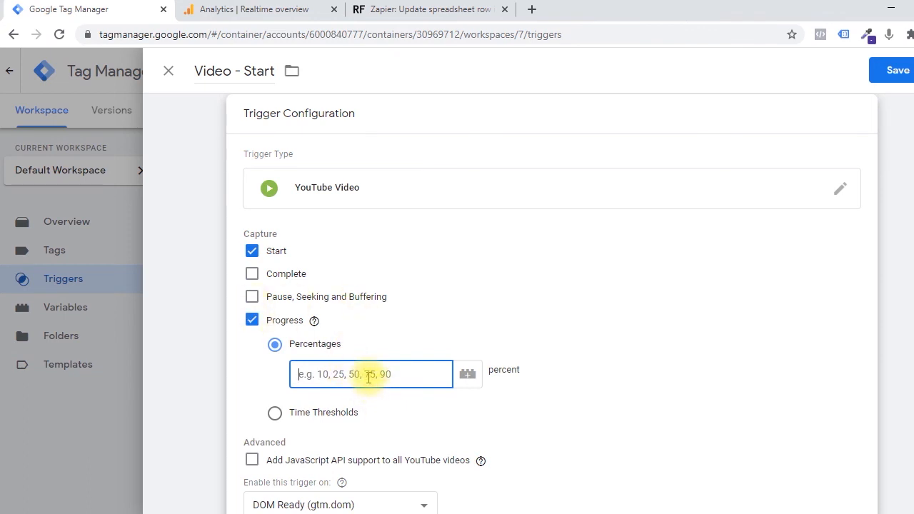
{"action": "left_click", "coordinate": [277, 413]}
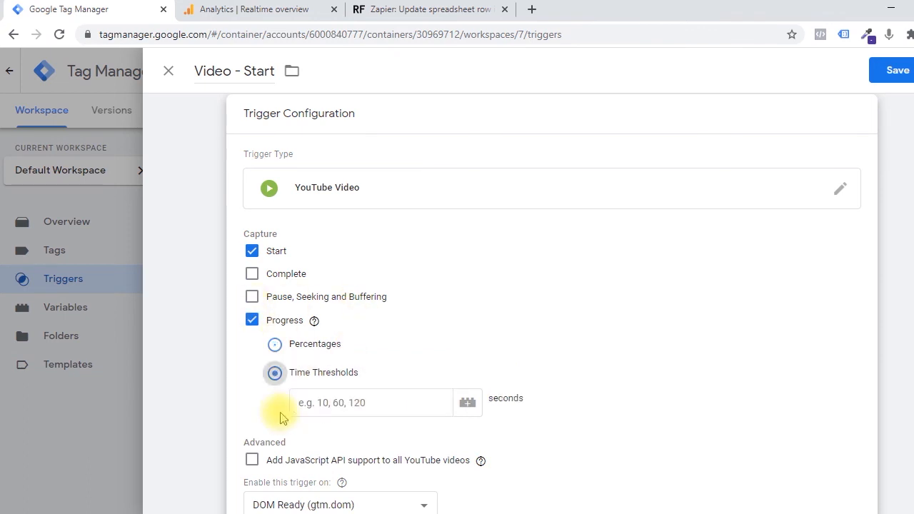
{"action": "left_click", "coordinate": [352, 399]}
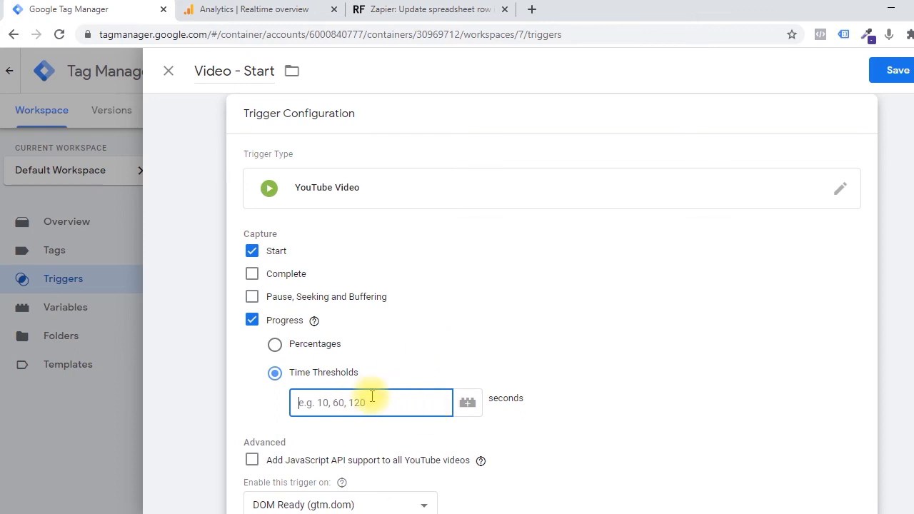
{"action": "left_click", "coordinate": [275, 344]}
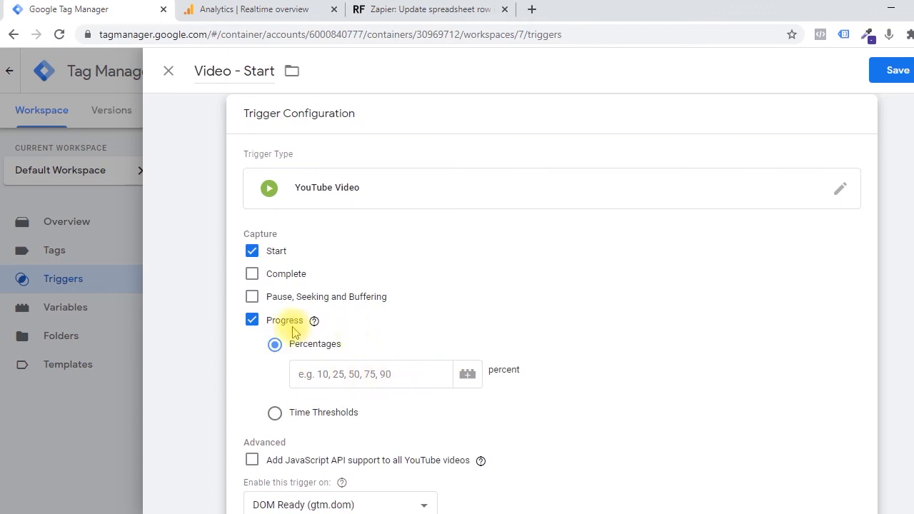
{"action": "mouse_move", "coordinate": [314, 320]}
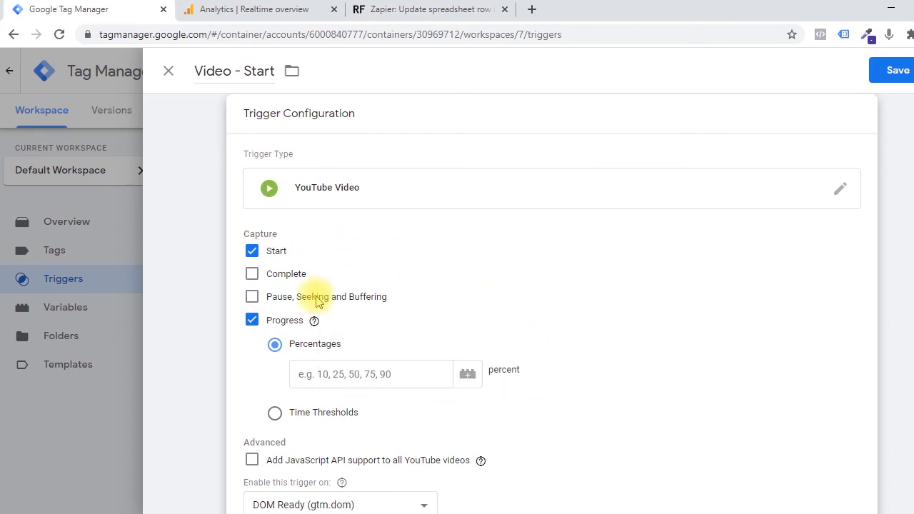
{"action": "left_click", "coordinate": [252, 320]}
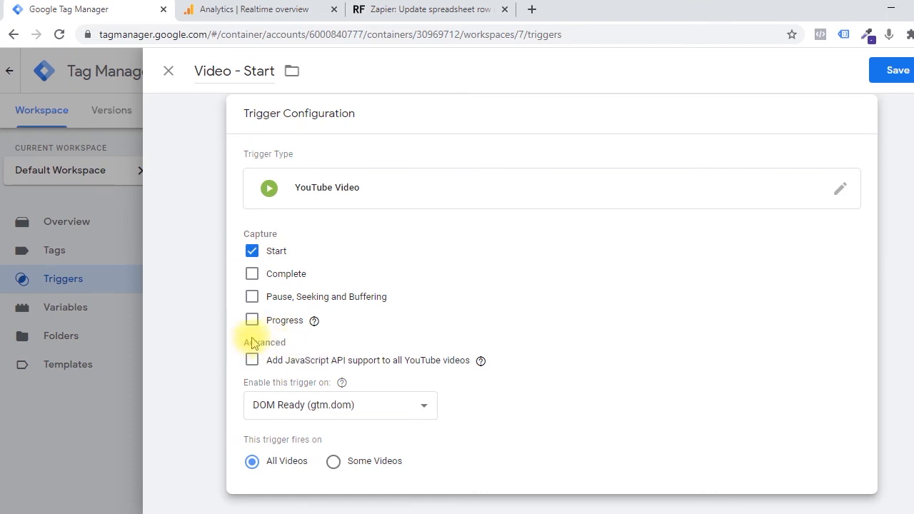
Step: Enable JavaScript API support for all YouTube videos on the trigger and read the option's help text
{"action": "left_click", "coordinate": [367, 9]}
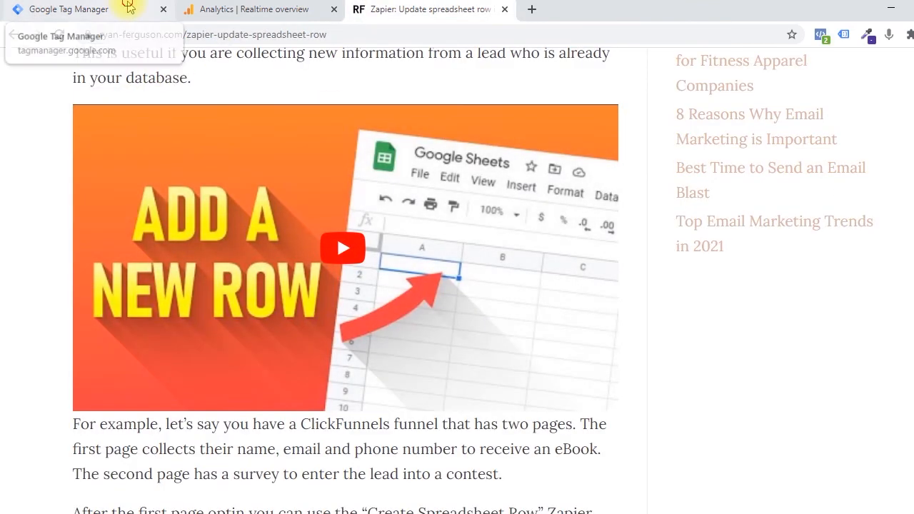
{"action": "left_click", "coordinate": [127, 8]}
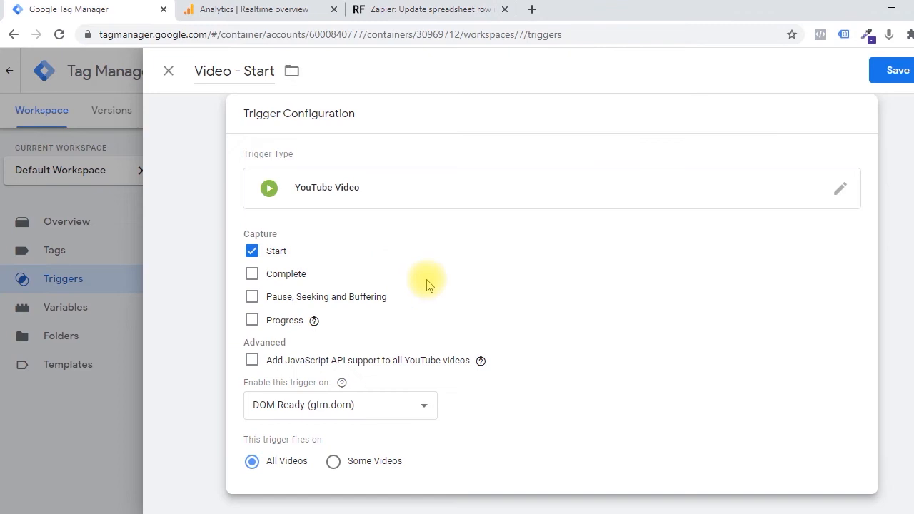
{"action": "left_click", "coordinate": [254, 362]}
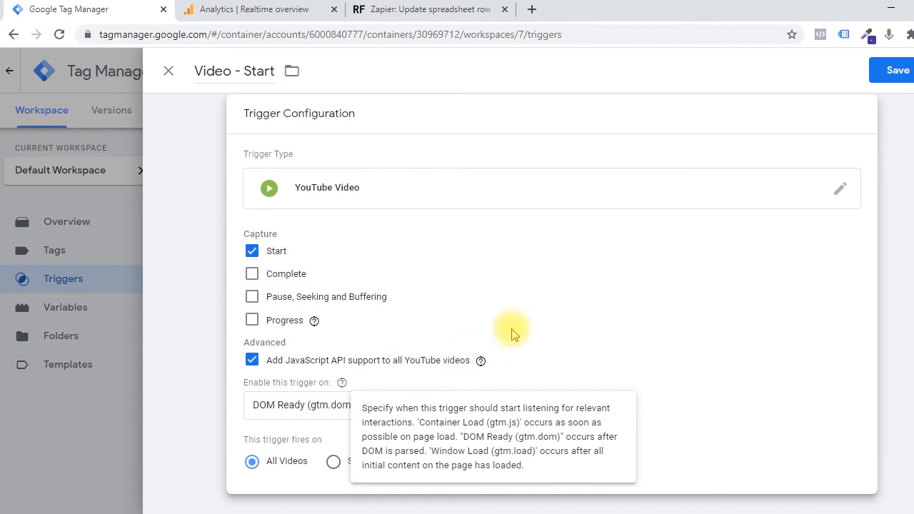
{"action": "mouse_move", "coordinate": [478, 361]}
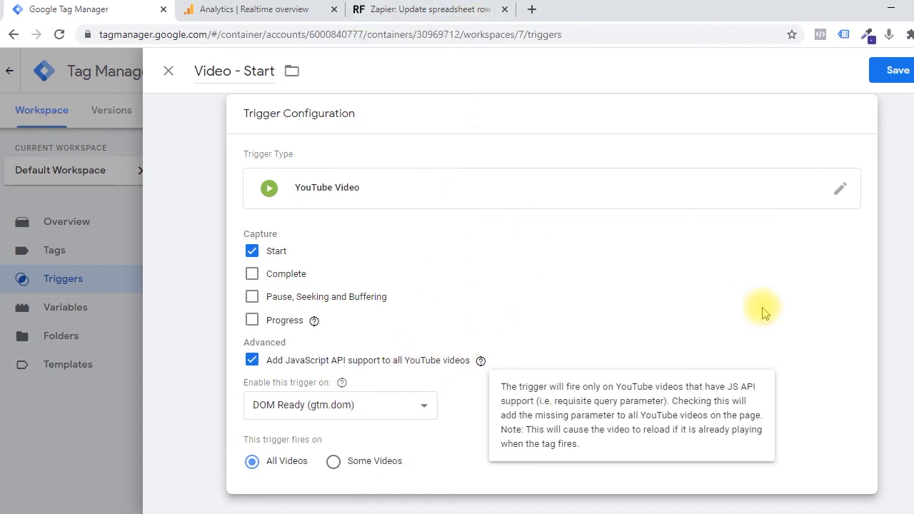
{"action": "left_click", "coordinate": [428, 8]}
{"action": "left_click", "coordinate": [97, 8]}
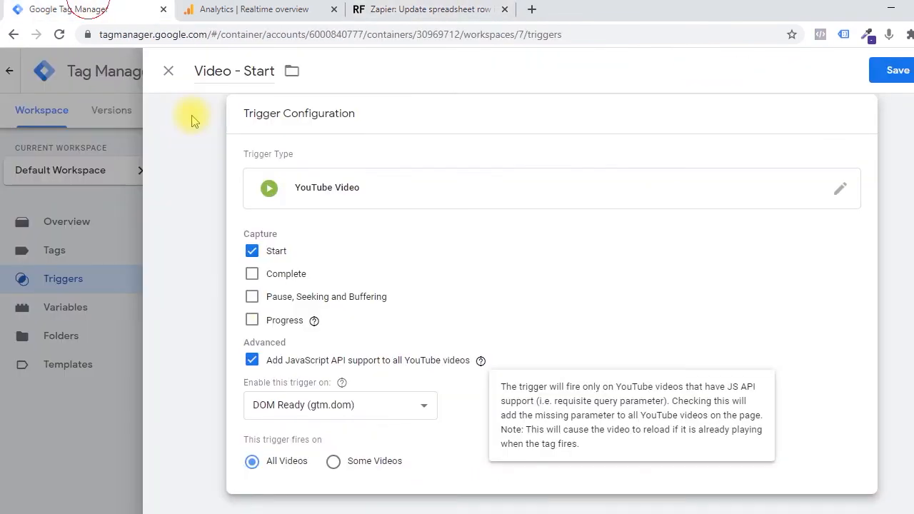
Step: Review the choices for when the trigger is enabled, keeping DOM Ready (gtm.dom)
{"action": "left_click", "coordinate": [303, 408]}
{"action": "left_click", "coordinate": [412, 326]}
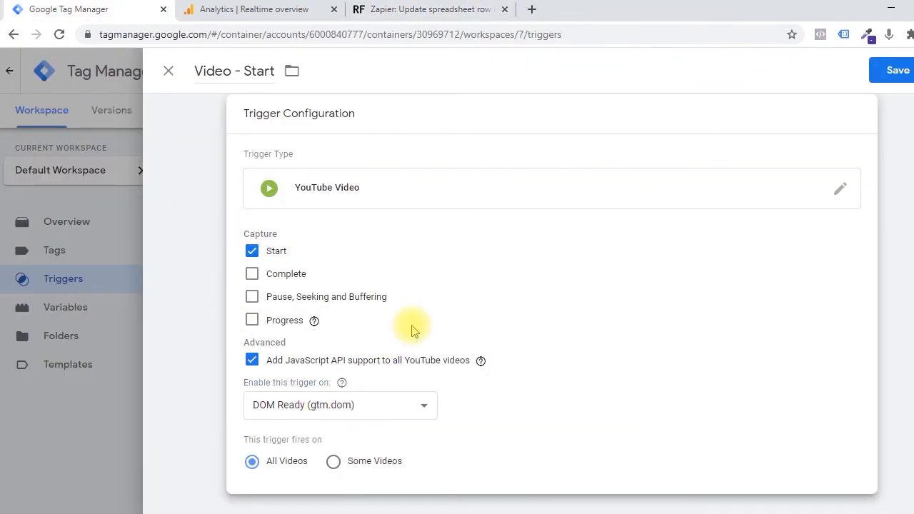
{"action": "left_click", "coordinate": [379, 410]}
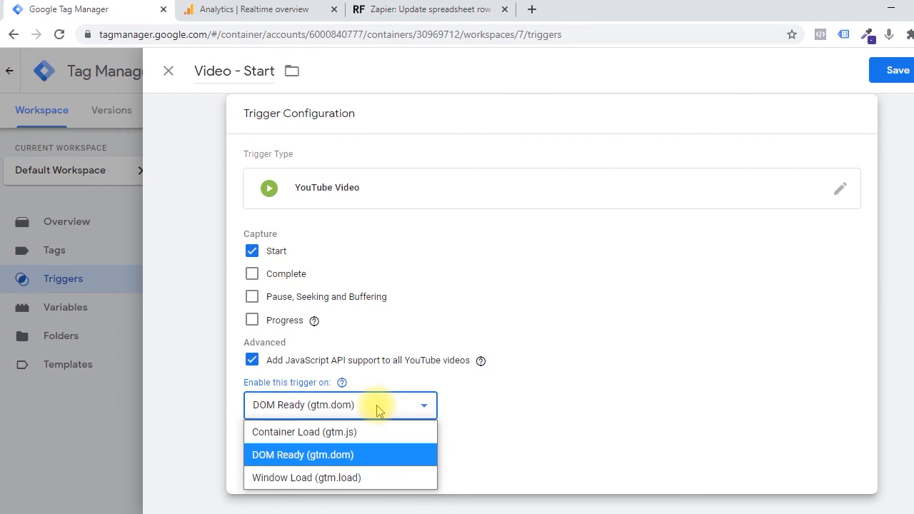
{"action": "left_click", "coordinate": [377, 408]}
{"action": "left_click", "coordinate": [378, 410]}
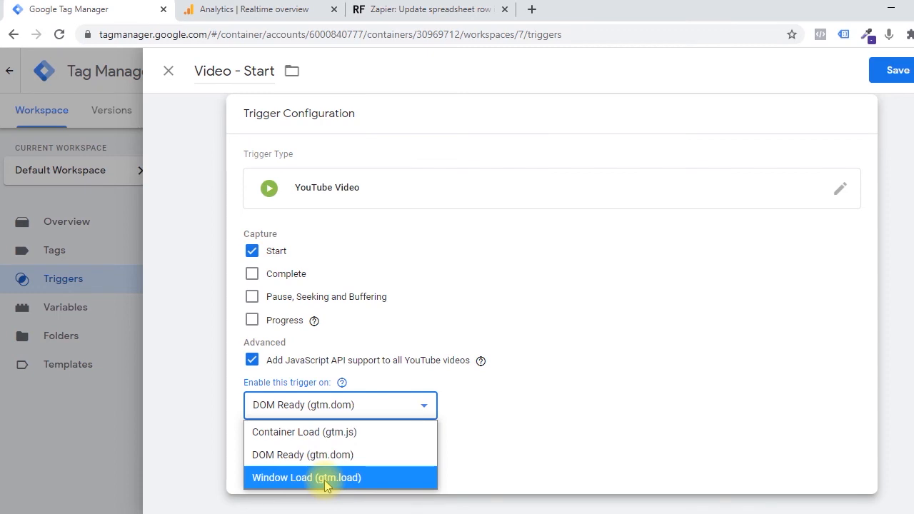
{"action": "left_click", "coordinate": [372, 456]}
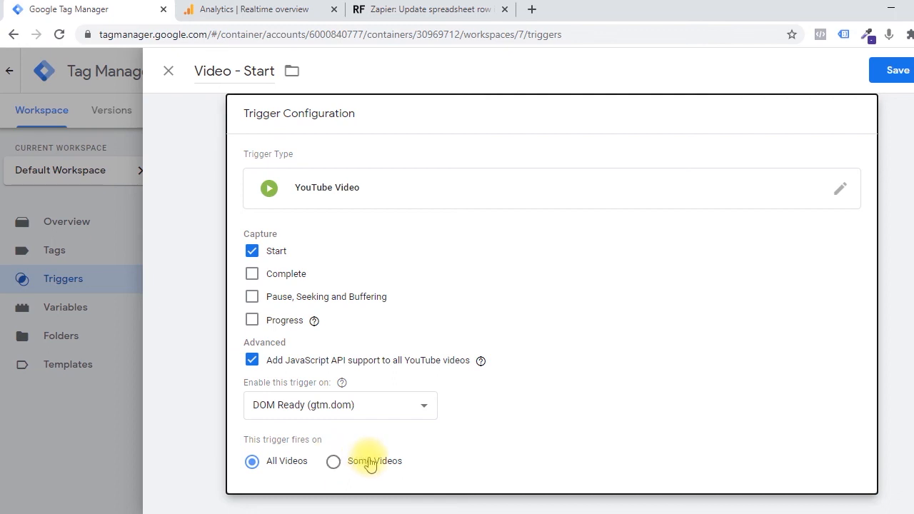
Step: Set the trigger to fire on Some Videos and look through the available condition variables without picking one
{"action": "left_click", "coordinate": [331, 464]}
{"action": "scroll", "coordinate": [469, 377], "scroll_direction": "down", "scroll_amount": 1}
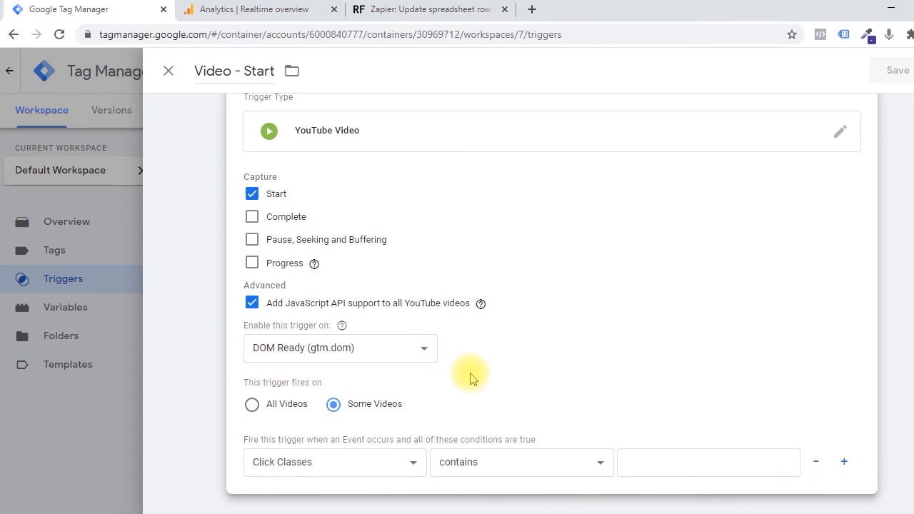
{"action": "left_click", "coordinate": [367, 463]}
{"action": "scroll", "coordinate": [368, 357], "scroll_direction": "down", "scroll_amount": 3}
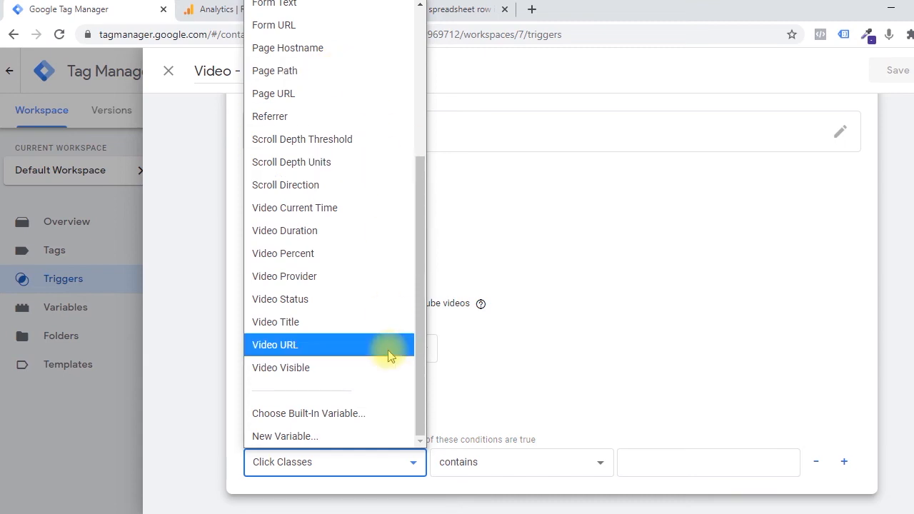
{"action": "left_click", "coordinate": [490, 422]}
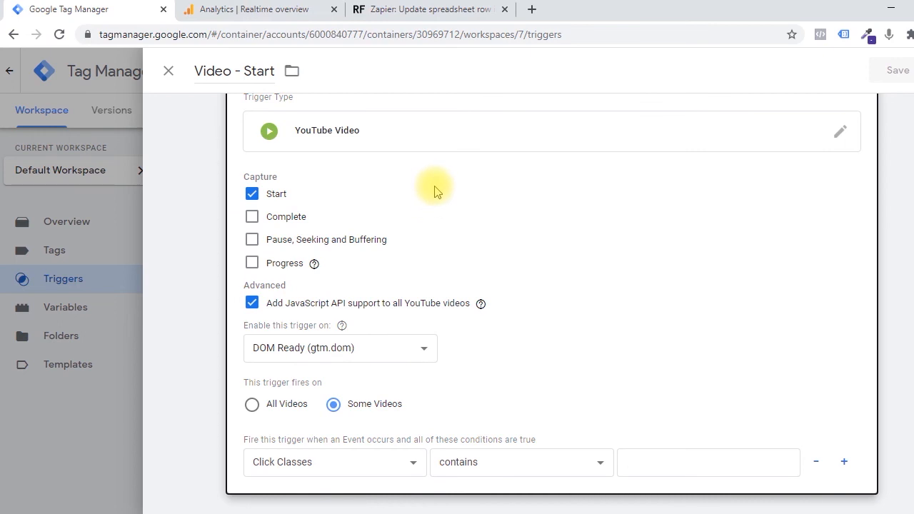
Step: Try limiting the trigger with a Page URL contains condition and look at the Zapier blog post's address and embedded video
{"action": "left_click", "coordinate": [330, 457]}
{"action": "right_click", "coordinate": [336, 458]}
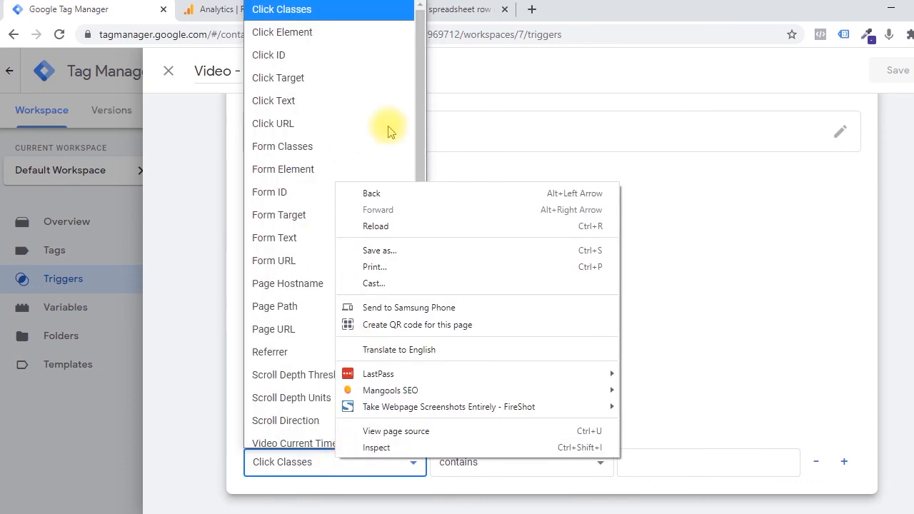
{"action": "left_click", "coordinate": [648, 174]}
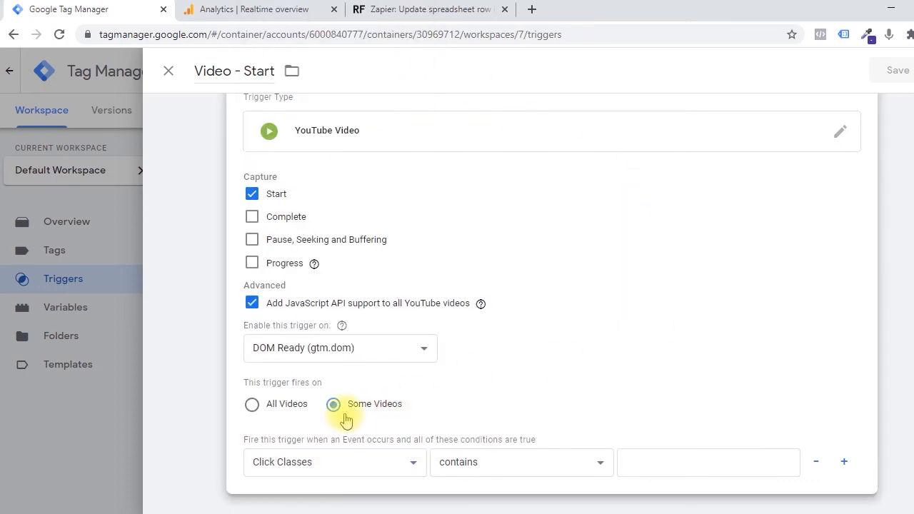
{"action": "left_click", "coordinate": [410, 467]}
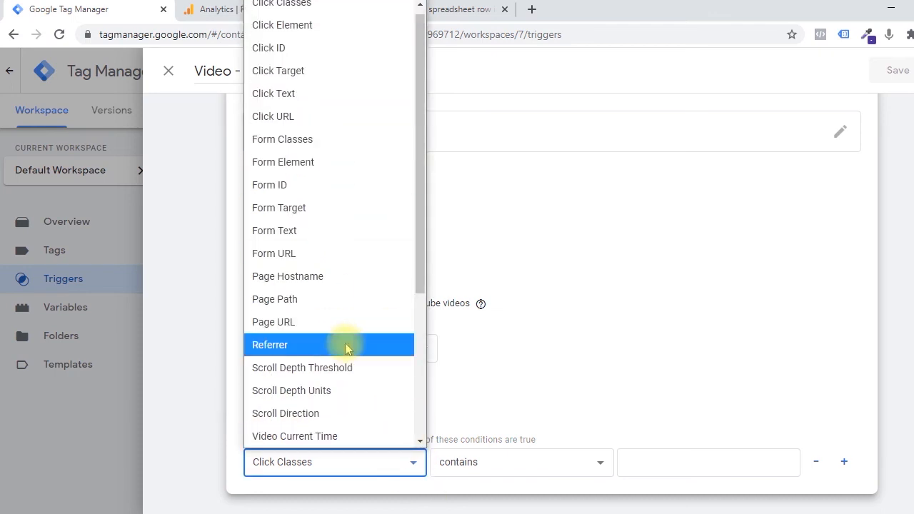
{"action": "left_click", "coordinate": [323, 325]}
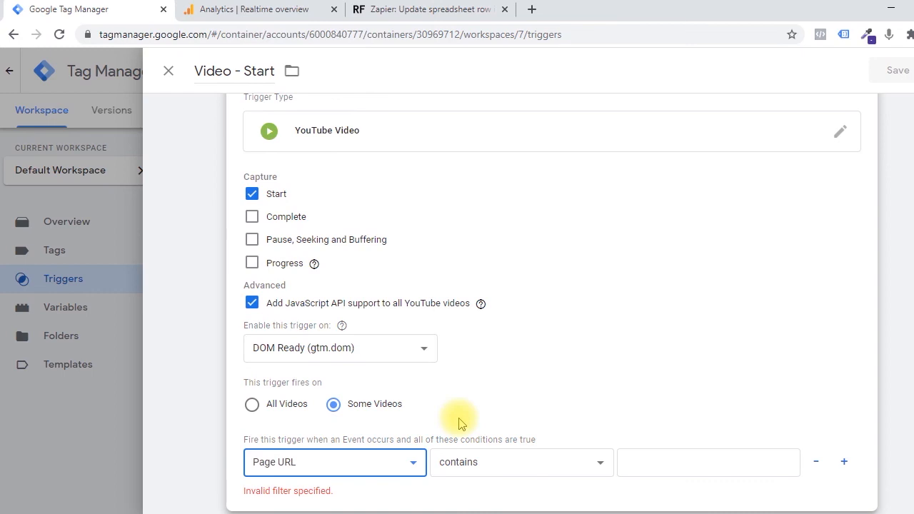
{"action": "left_click", "coordinate": [699, 462]}
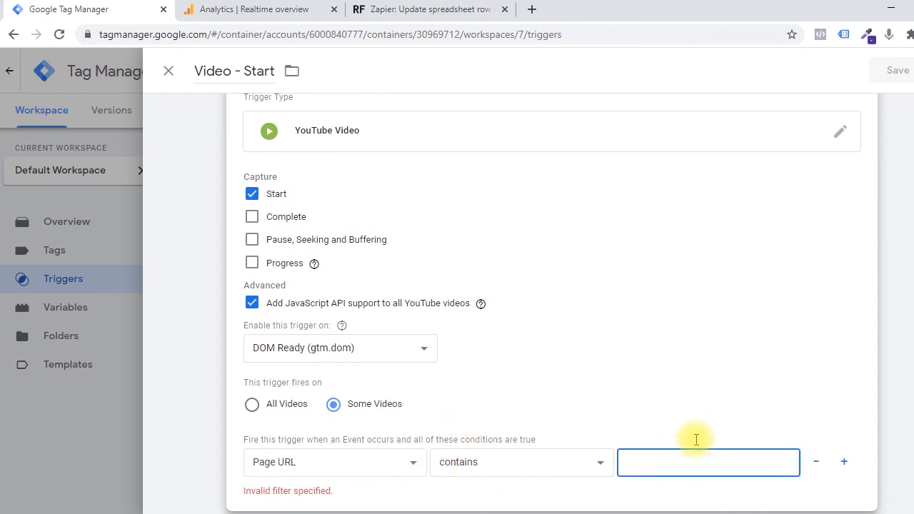
{"action": "left_click", "coordinate": [410, 6]}
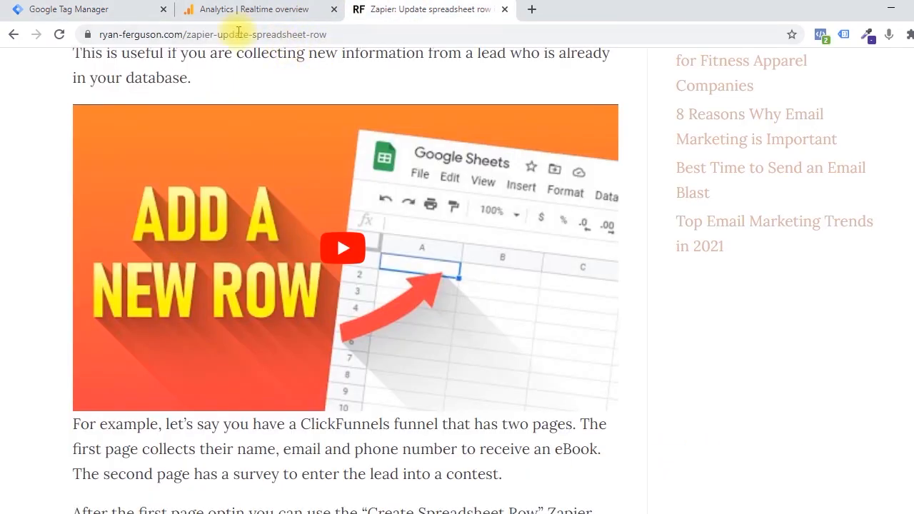
{"action": "left_click", "coordinate": [89, 5]}
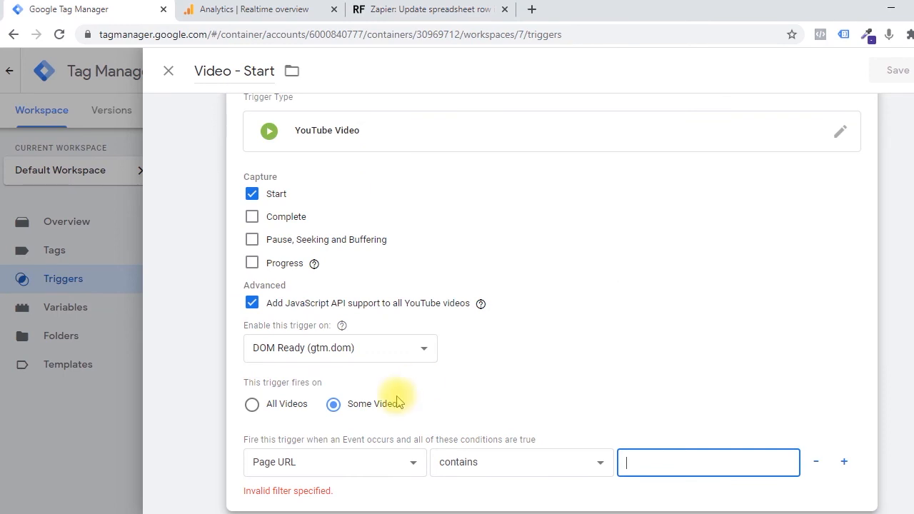
{"action": "left_click", "coordinate": [432, 8]}
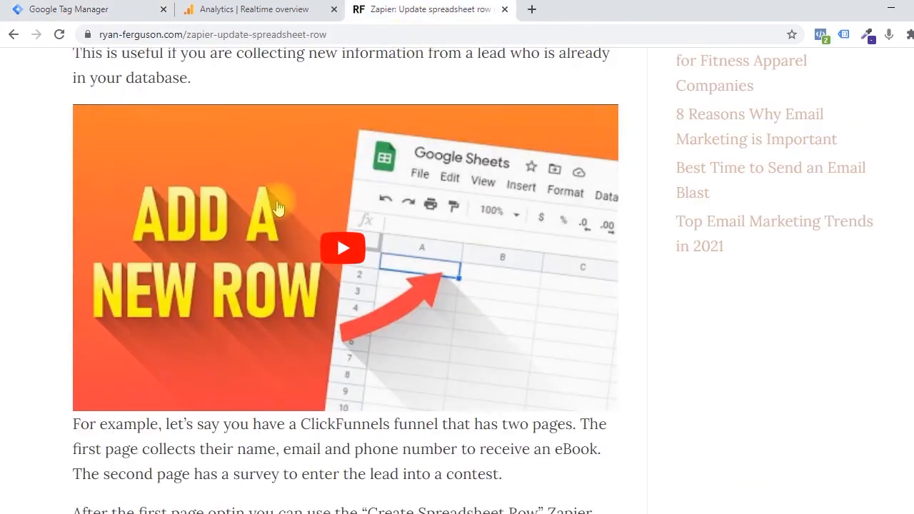
{"action": "left_click", "coordinate": [104, 6]}
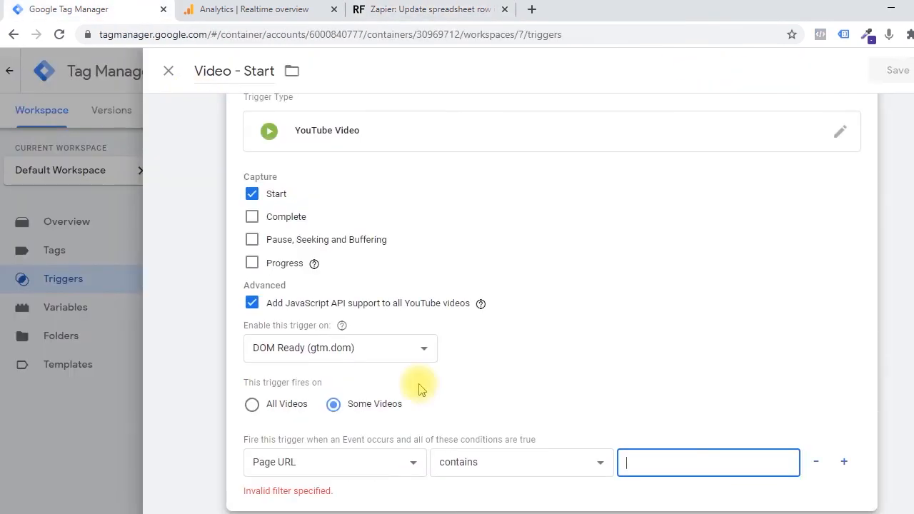
Step: Set the Video - Start trigger to fire on All Videos and save it
{"action": "left_click", "coordinate": [252, 404]}
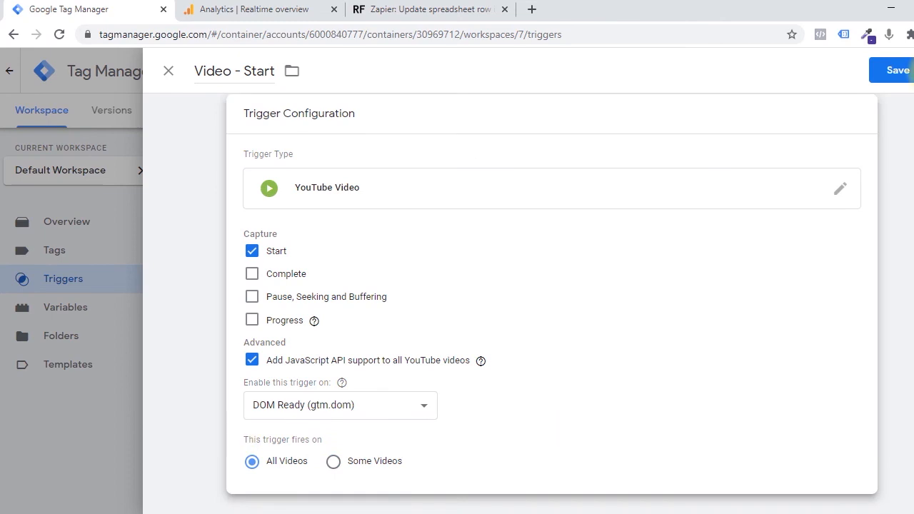
{"action": "left_click", "coordinate": [899, 71]}
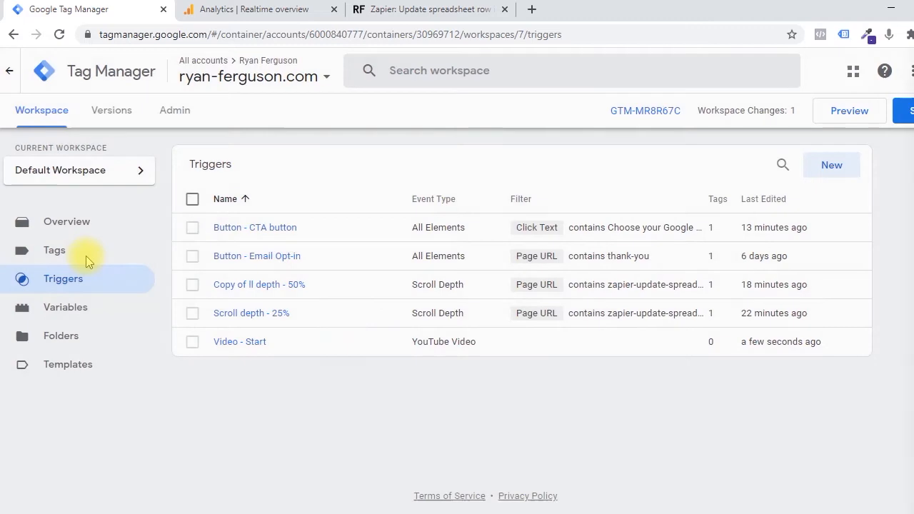
Step: Create a new tag named "GA Event - Video - Start"
{"action": "left_click", "coordinate": [81, 258]}
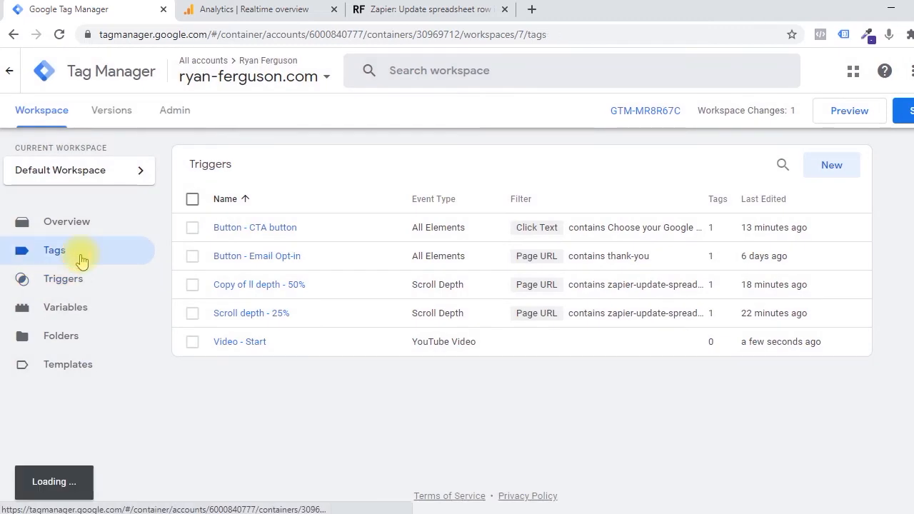
{"action": "left_click", "coordinate": [826, 163]}
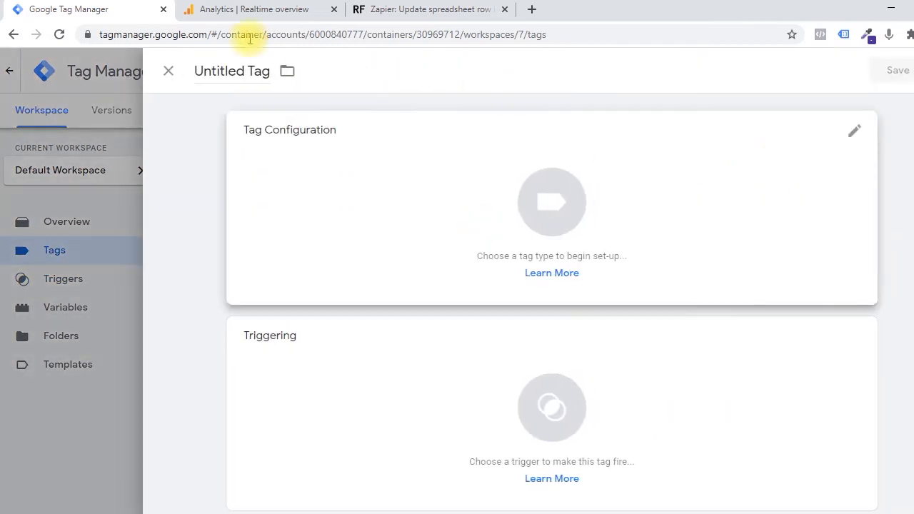
{"action": "left_click", "coordinate": [233, 71]}
{"action": "type", "text": "GA Event - Video"}
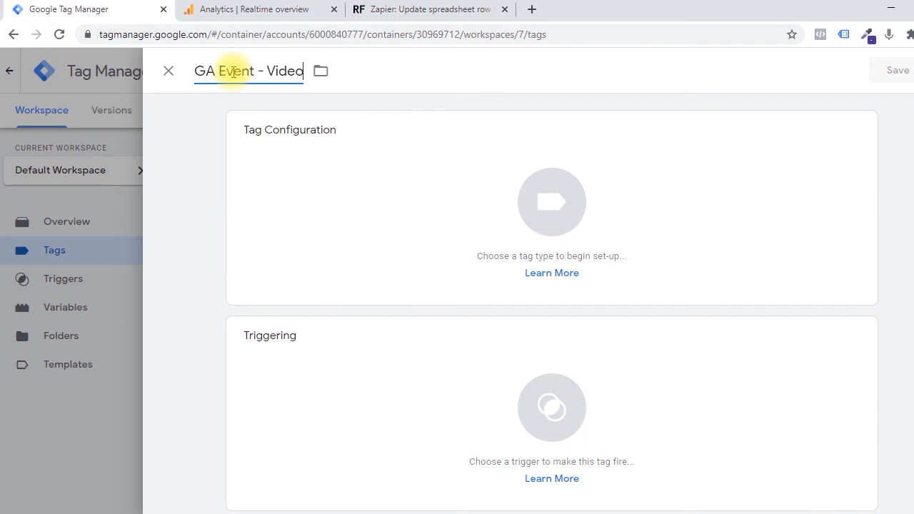
{"action": "left_click", "coordinate": [306, 150]}
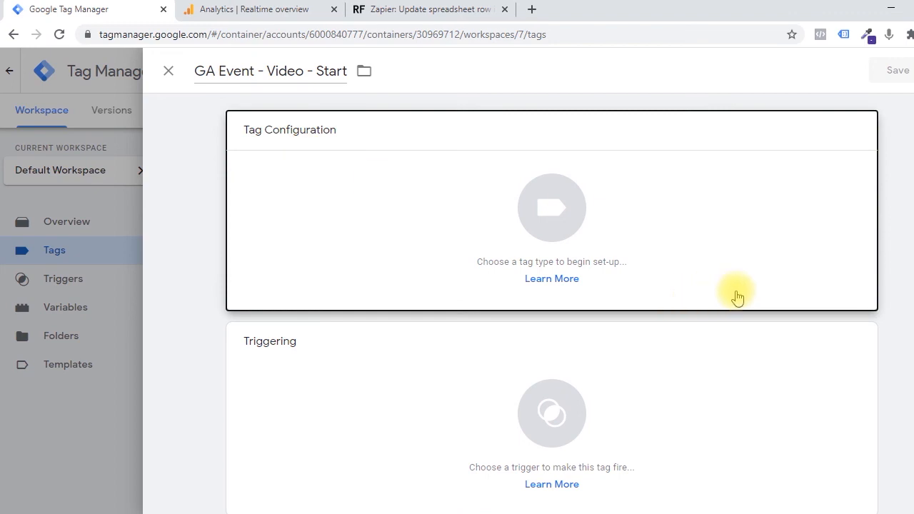
Step: Configure the tag as Google Analytics: GA4 Event with configuration tag GA and event name "Video - Start"
{"action": "left_click", "coordinate": [736, 296]}
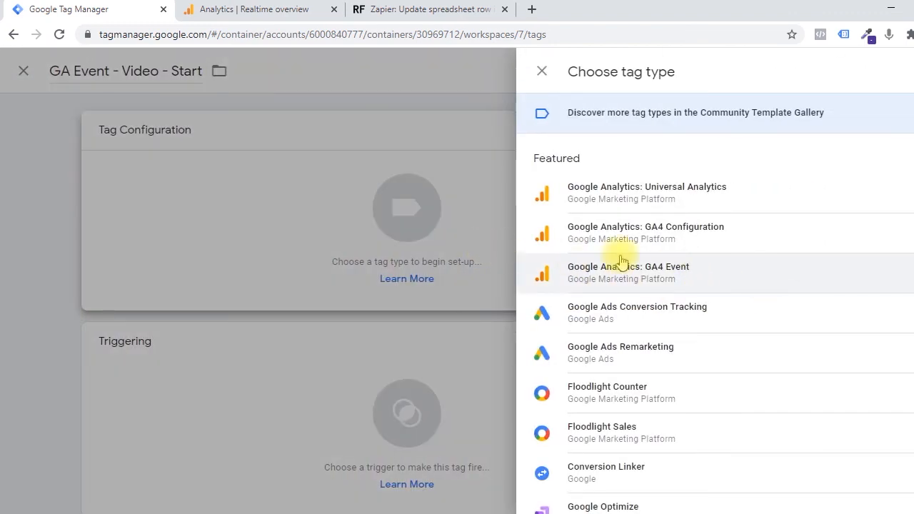
{"action": "left_click", "coordinate": [671, 267]}
{"action": "left_click", "coordinate": [307, 326]}
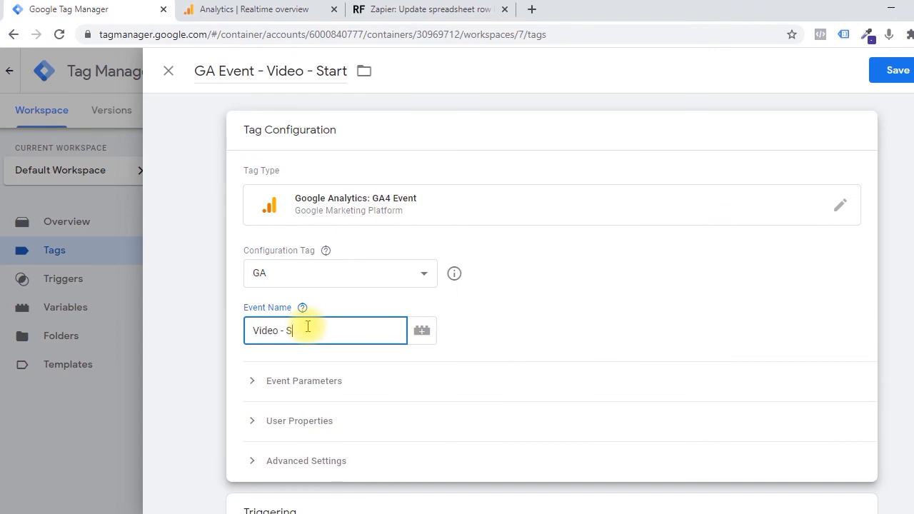
{"action": "type", "text": "Video - Start"}
Step: Assign the Video - Start trigger to the tag and save the tag
{"action": "scroll", "coordinate": [373, 469], "scroll_direction": "down", "scroll_amount": 3}
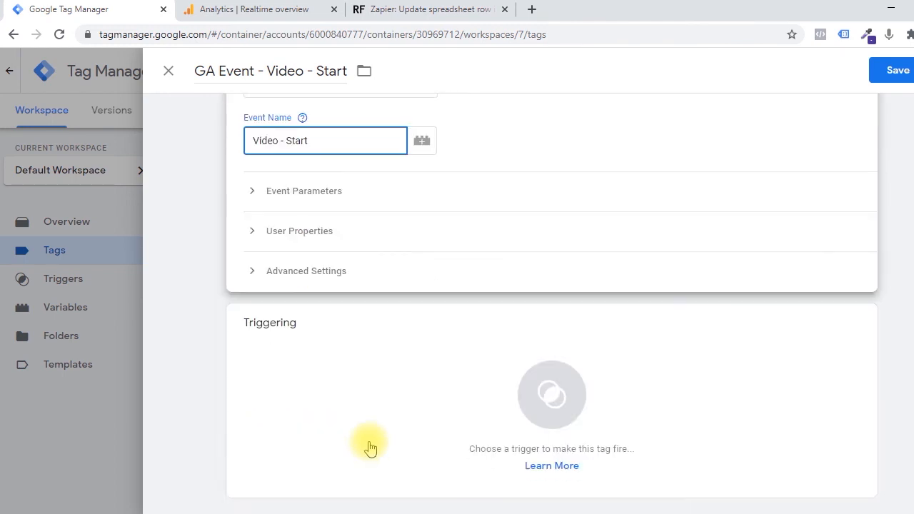
{"action": "left_click", "coordinate": [387, 406]}
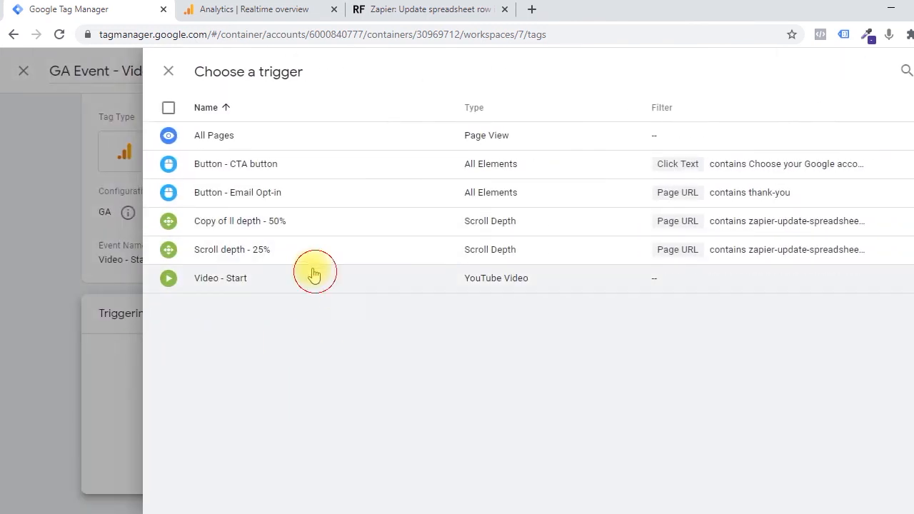
{"action": "left_click", "coordinate": [314, 277]}
{"action": "left_click", "coordinate": [897, 80]}
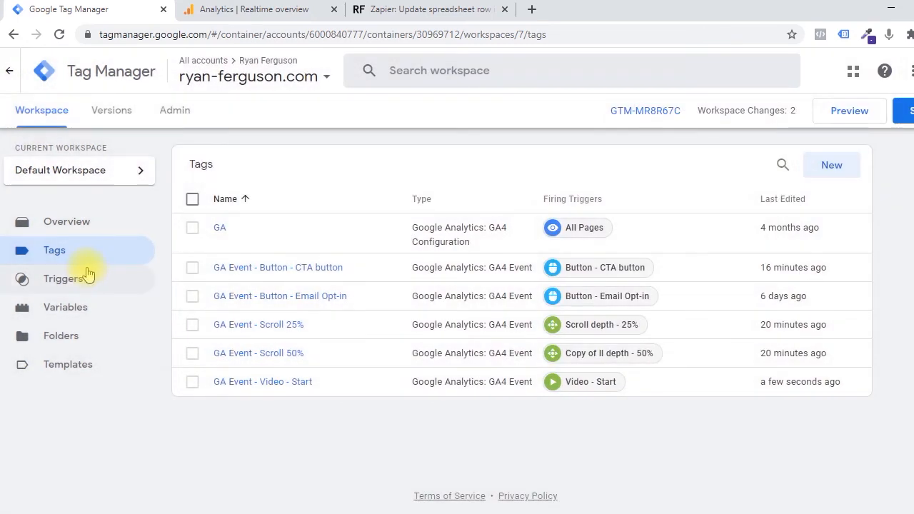
Step: Create a new trigger named "Video - 50%" with the YouTube Video trigger type
{"action": "left_click", "coordinate": [80, 276]}
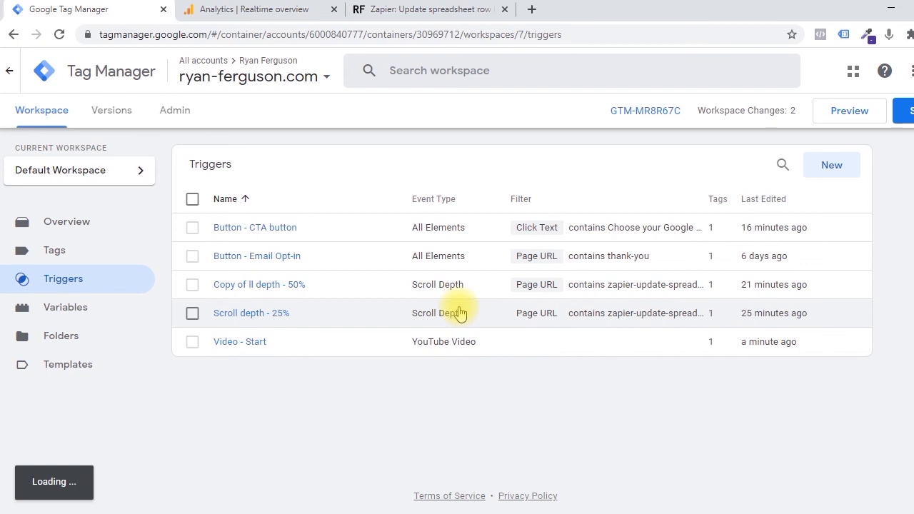
{"action": "left_click", "coordinate": [837, 160]}
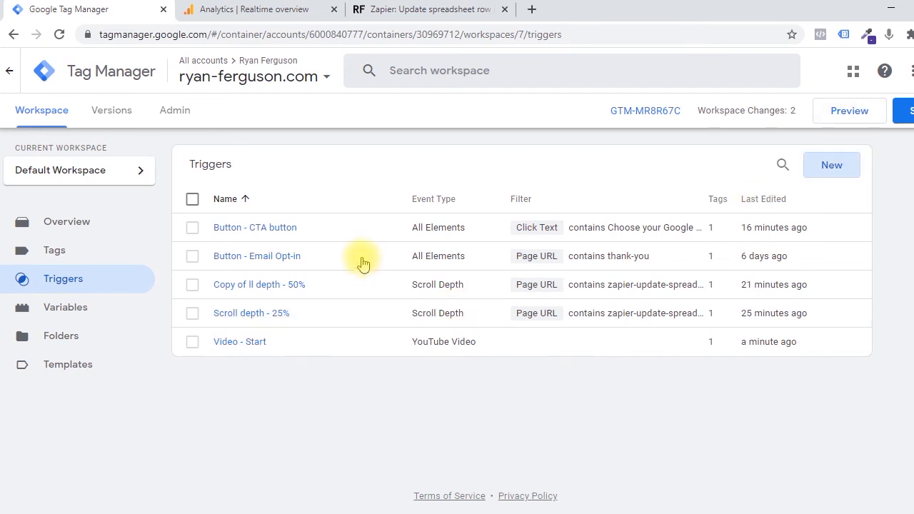
{"action": "left_click", "coordinate": [253, 82]}
{"action": "key", "text": "ctrl+a"}
{"action": "type", "text": "Vi"}
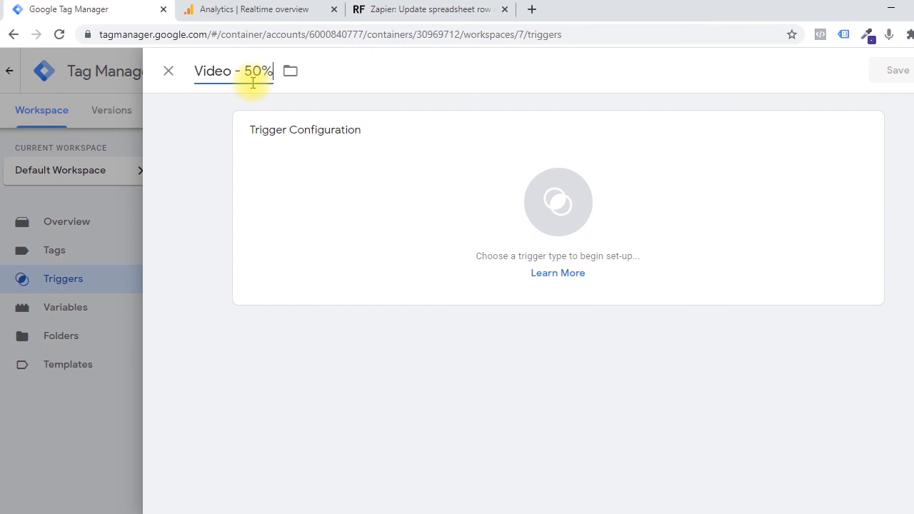
{"action": "left_click", "coordinate": [469, 246]}
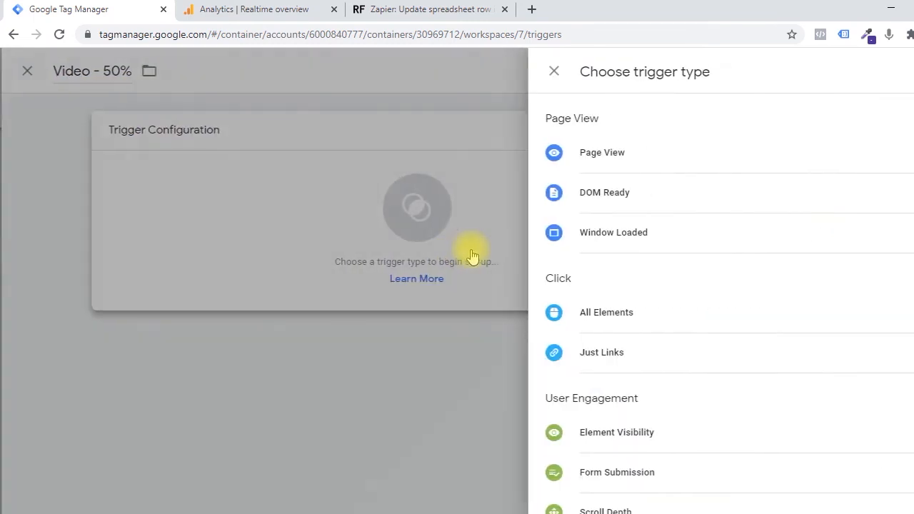
{"action": "scroll", "coordinate": [627, 355], "scroll_direction": "down", "scroll_amount": 4}
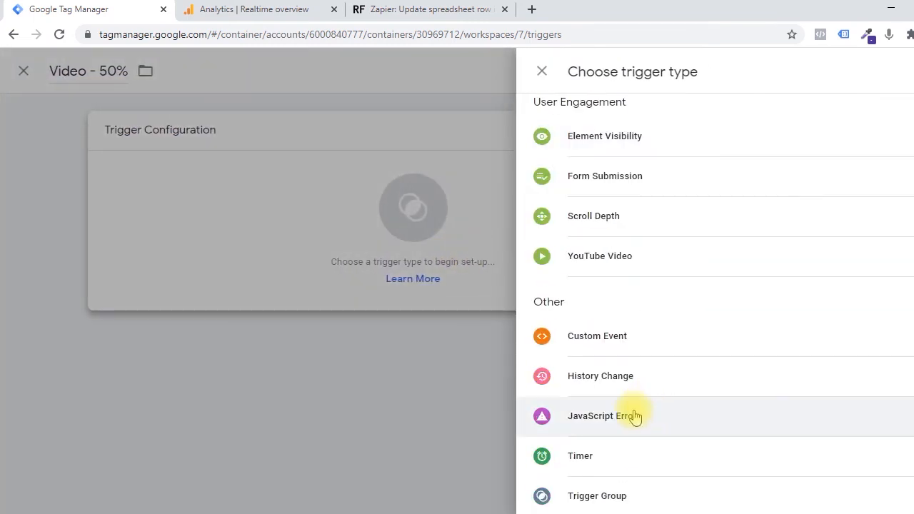
{"action": "left_click", "coordinate": [594, 251]}
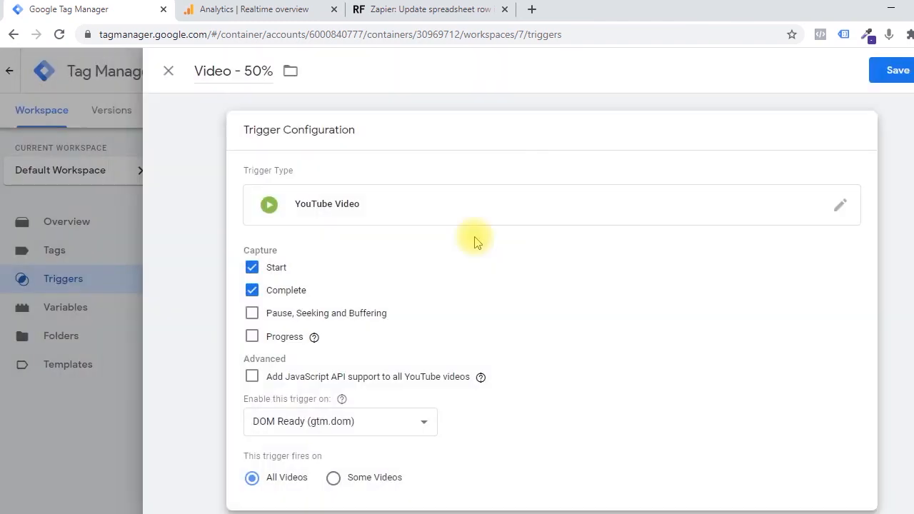
Step: Turn off capturing Start and Complete, and capture Progress at 50 percent instead
{"action": "left_click", "coordinate": [252, 267]}
{"action": "left_click", "coordinate": [252, 290]}
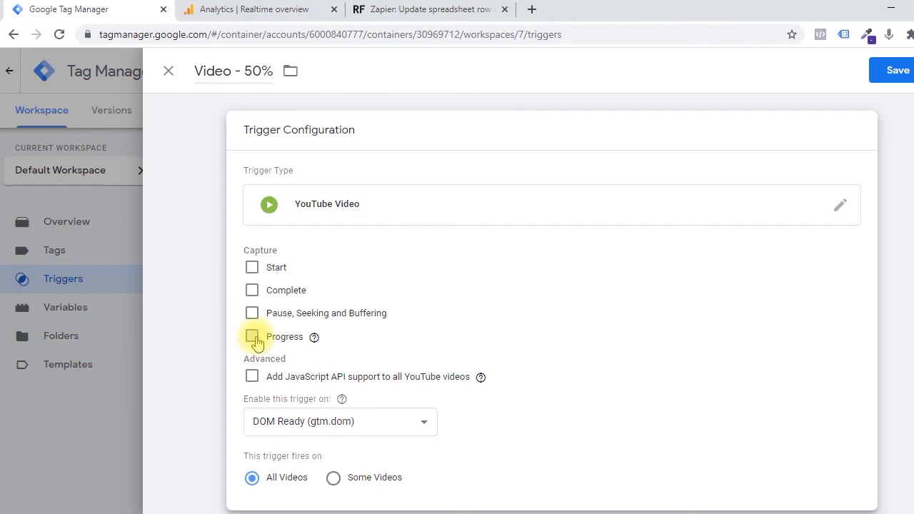
{"action": "left_click", "coordinate": [254, 339]}
{"action": "left_click", "coordinate": [337, 391]}
{"action": "type", "text": "50"}
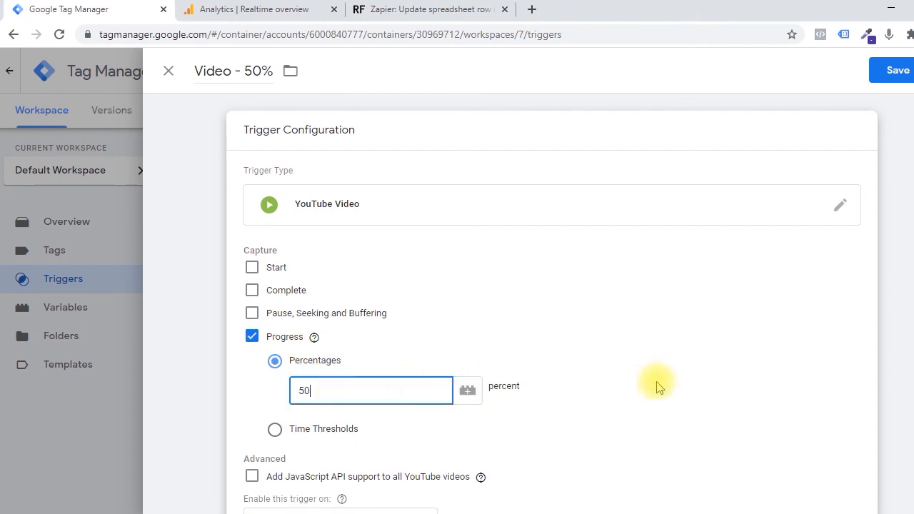
Step: Enable JavaScript API support for all YouTube videos on the Video - 50% trigger and save it
{"action": "scroll", "coordinate": [622, 387], "scroll_direction": "down", "scroll_amount": 2}
{"action": "left_click", "coordinate": [251, 361]}
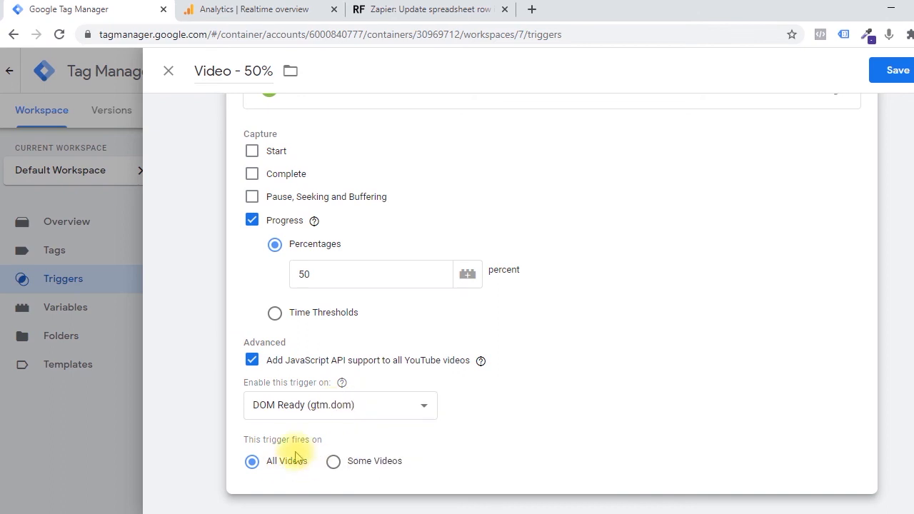
{"action": "left_click", "coordinate": [894, 71]}
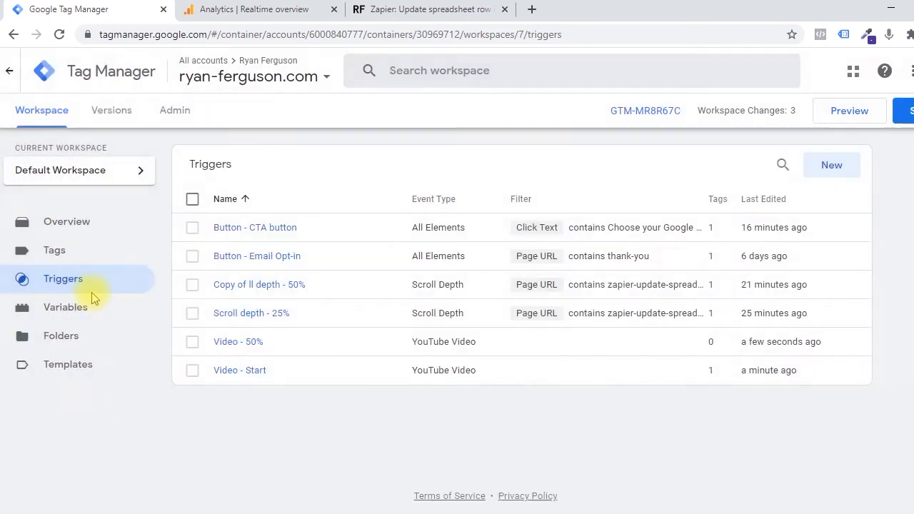
Step: Create a new tag named "GA Event - Video - 50%"
{"action": "left_click", "coordinate": [54, 250]}
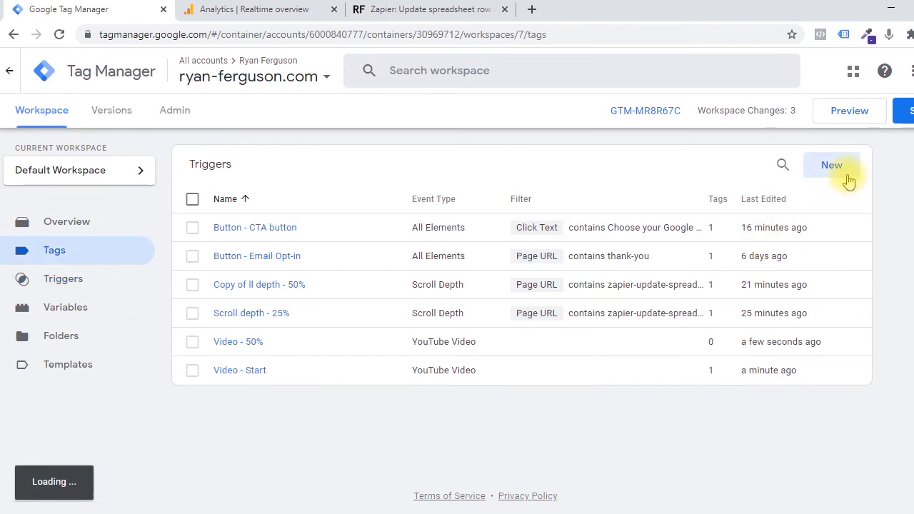
{"action": "left_click", "coordinate": [843, 176]}
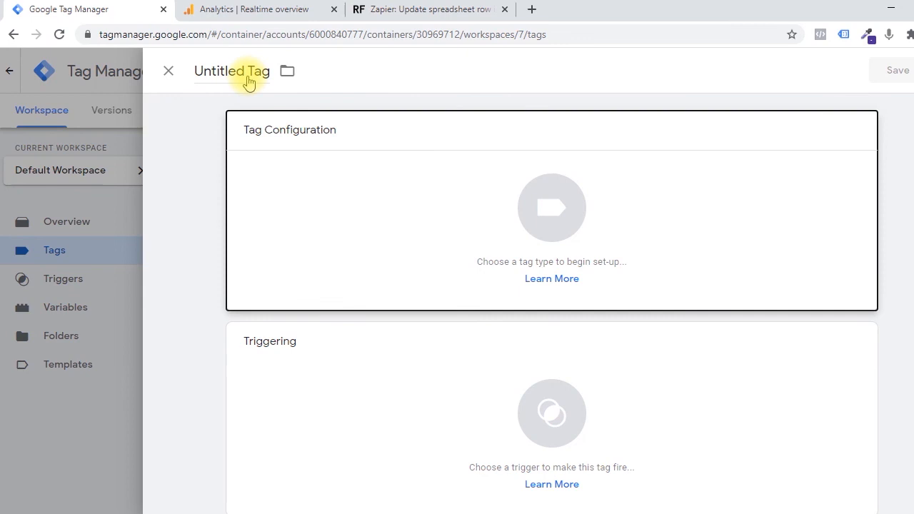
{"action": "left_click", "coordinate": [237, 73]}
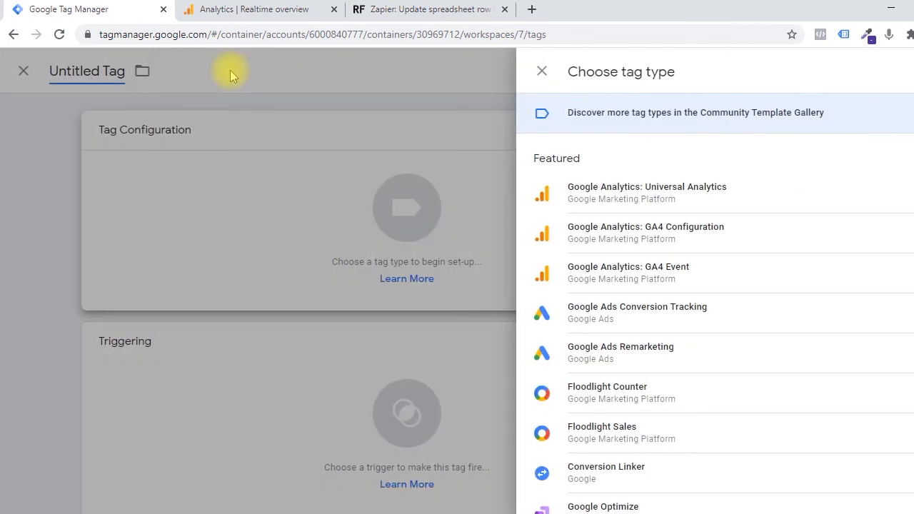
{"action": "left_click", "coordinate": [261, 150]}
{"action": "triple_click", "coordinate": [220, 67]}
{"action": "type", "text": "GA Event - Video - 50%"}
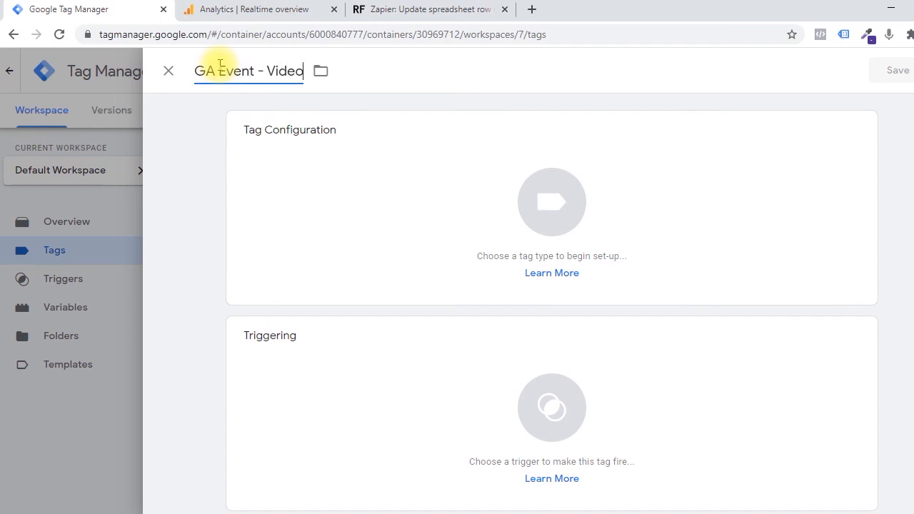
{"action": "left_click", "coordinate": [305, 164]}
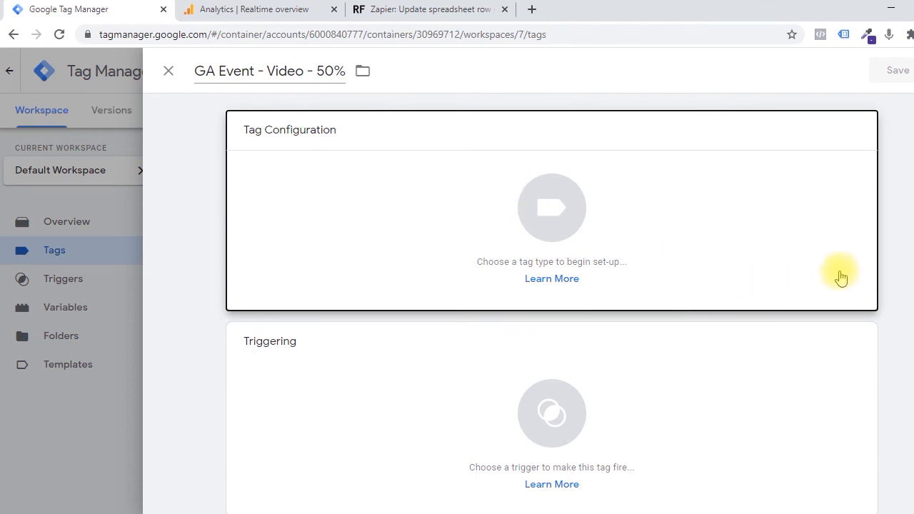
Step: Configure the tag as a Google Analytics: GA4 Event using the GA configuration tag and the event name "Video - 50%"
{"action": "left_click", "coordinate": [839, 274]}
{"action": "left_click", "coordinate": [788, 273]}
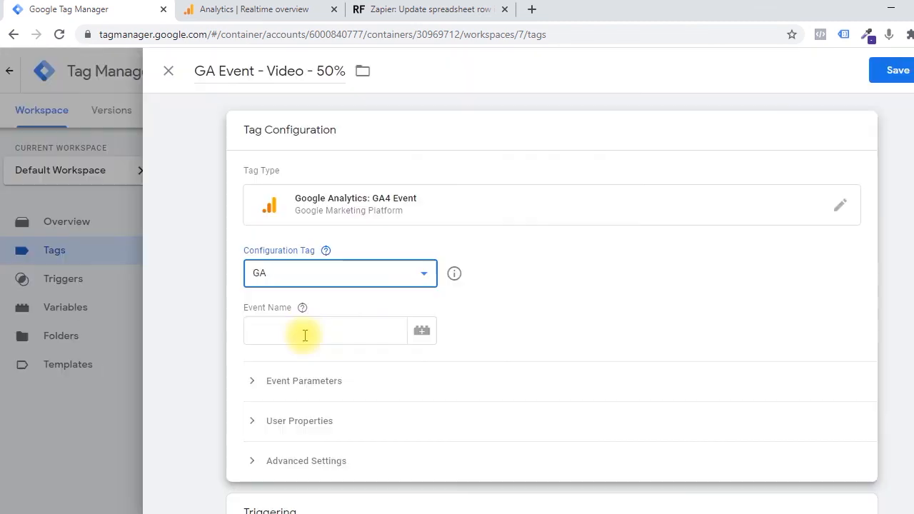
{"action": "left_click", "coordinate": [302, 326]}
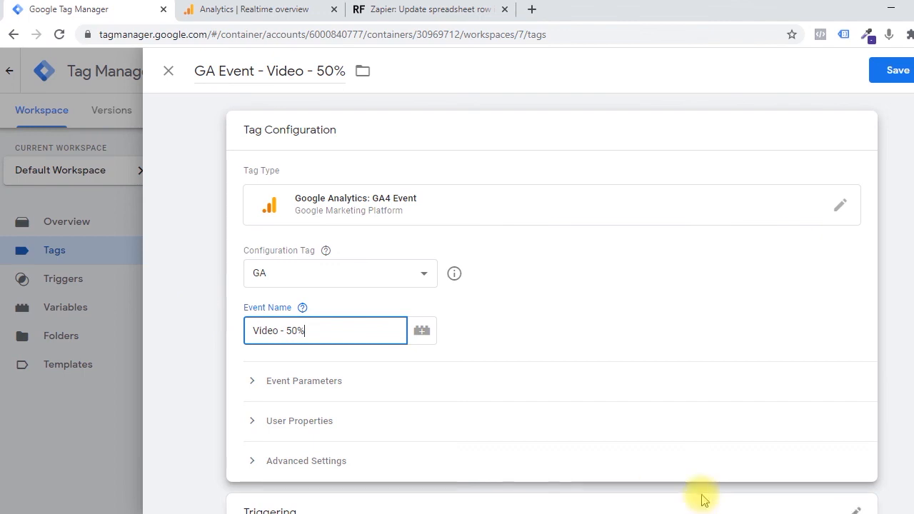
Step: Attach the Video - 50% trigger to the GA Event - Video - 50% tag and save the tag
{"action": "scroll", "coordinate": [697, 495], "scroll_direction": "down", "scroll_amount": 3}
{"action": "left_click", "coordinate": [300, 340]}
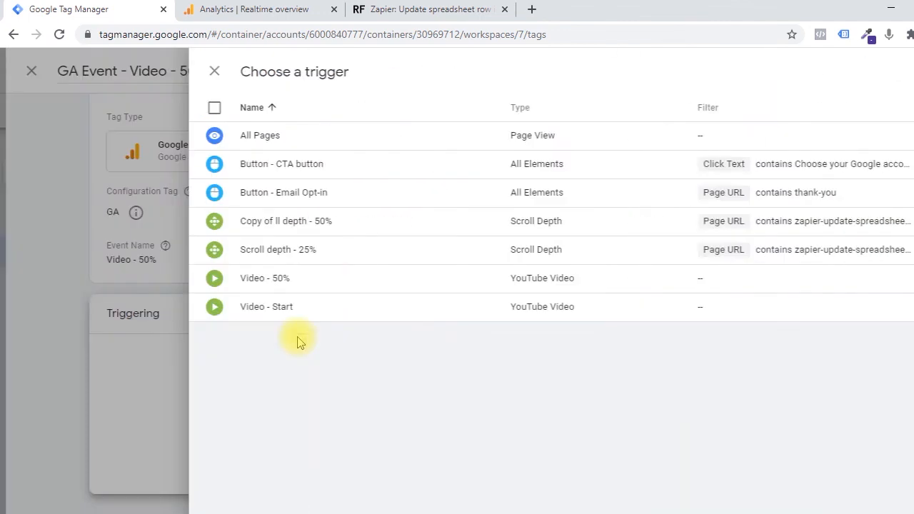
{"action": "left_click", "coordinate": [271, 282]}
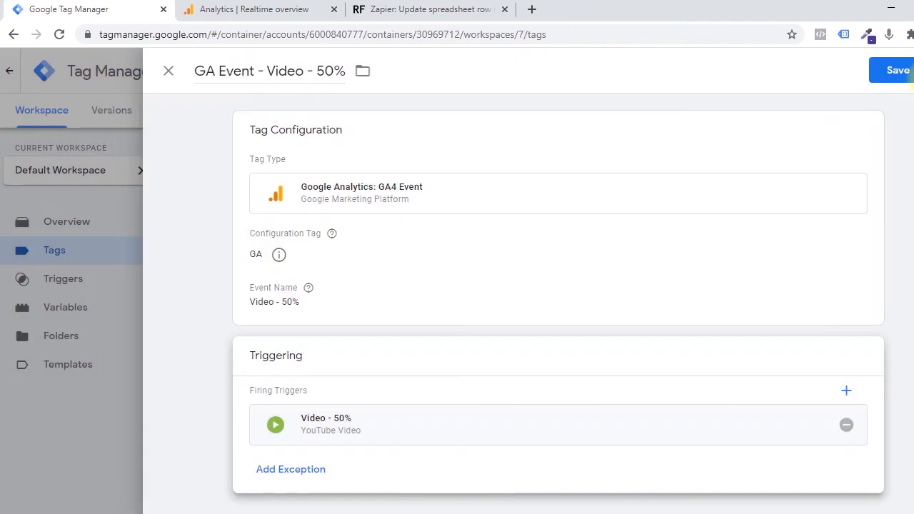
{"action": "left_click", "coordinate": [904, 71]}
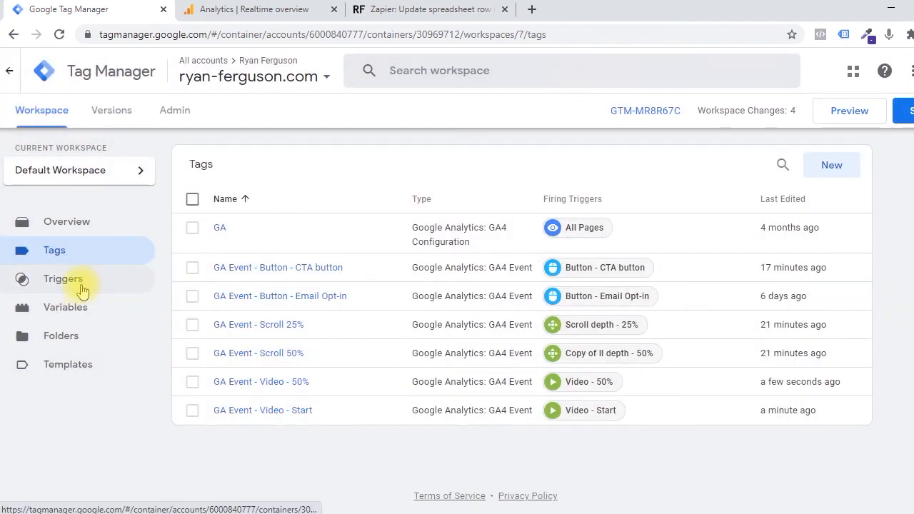
{"action": "left_click", "coordinate": [82, 287]}
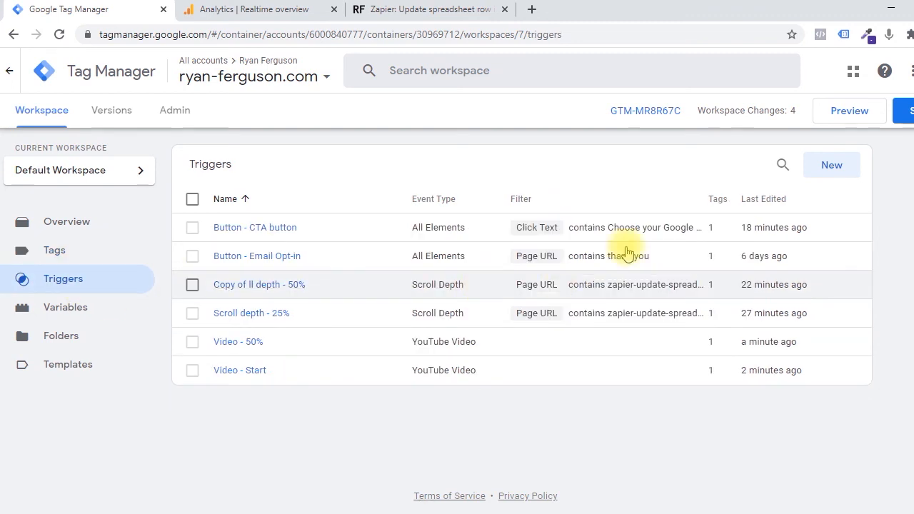
{"action": "left_click", "coordinate": [840, 167]}
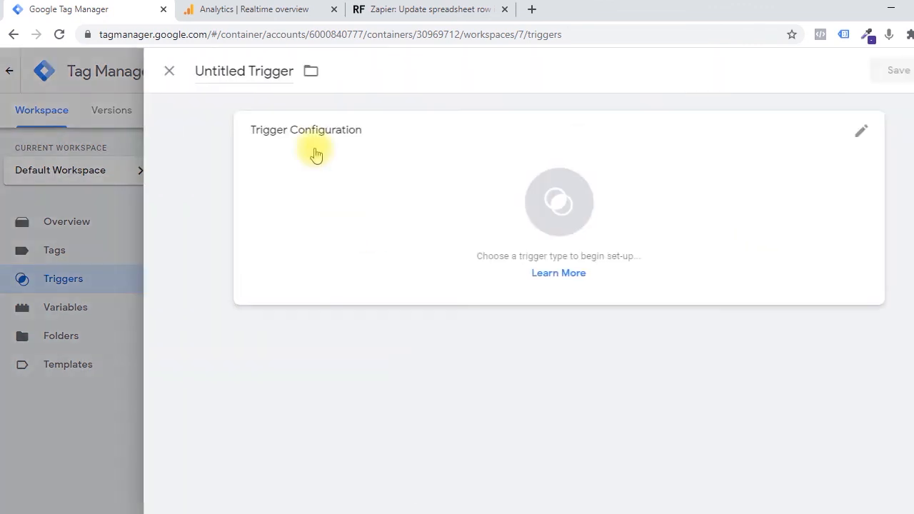
{"action": "left_click", "coordinate": [360, 181]}
{"action": "scroll", "coordinate": [638, 343], "scroll_direction": "down", "scroll_amount": 4}
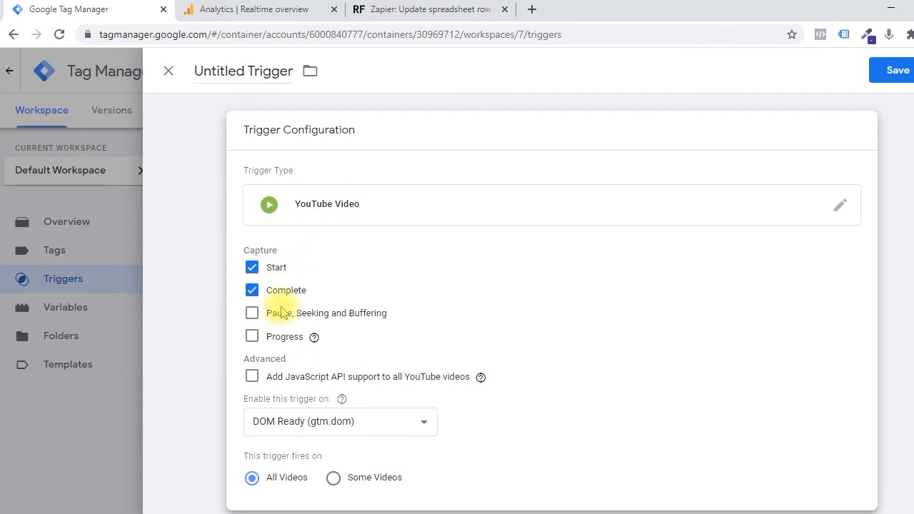
{"action": "left_click", "coordinate": [260, 274]}
{"action": "left_click", "coordinate": [260, 274]}
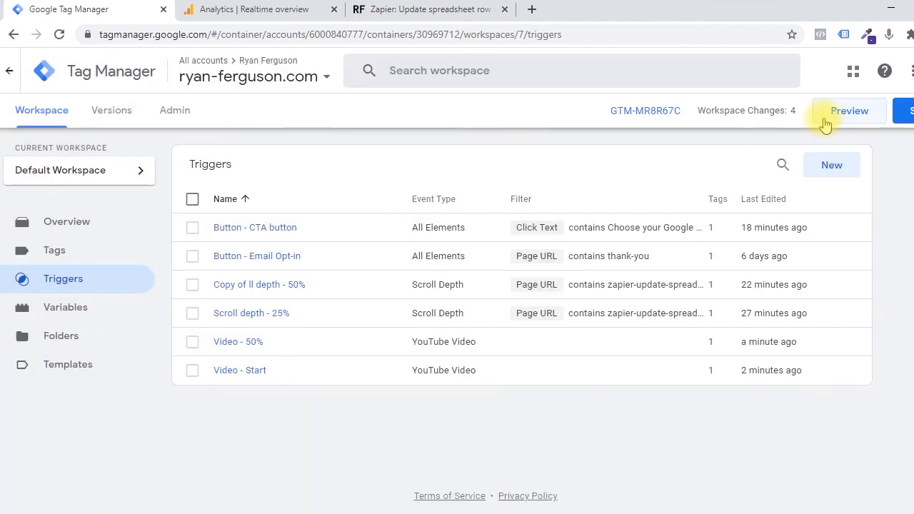
Step: Preview the workspace on the Zapier update spreadsheet row blog post and play its embedded YouTube video
{"action": "left_click", "coordinate": [825, 124]}
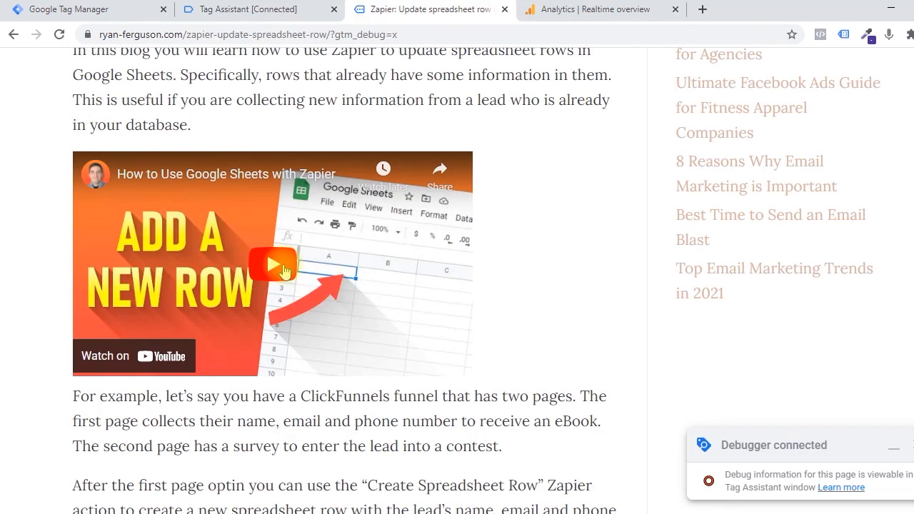
{"action": "left_click", "coordinate": [284, 270]}
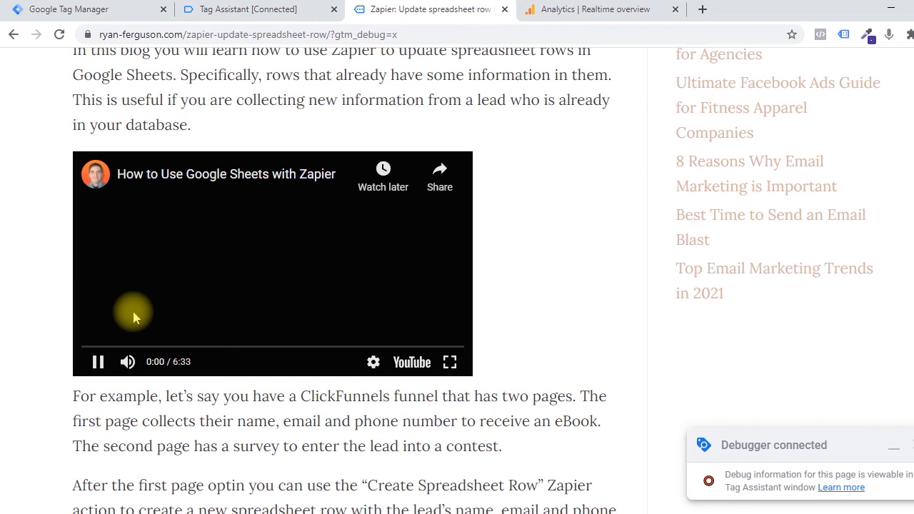
Step: In Tag Assistant, inspect the GA Event - Video - Start tag under the first YouTube Video event, checking its event name and firing trigger filters
{"action": "key", "text": "ctrl+shift+Tab"}
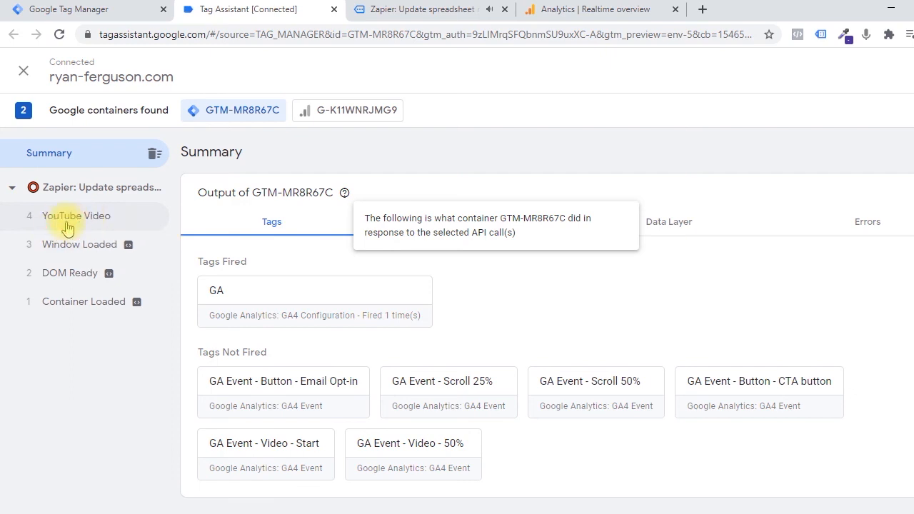
{"action": "left_click", "coordinate": [65, 217]}
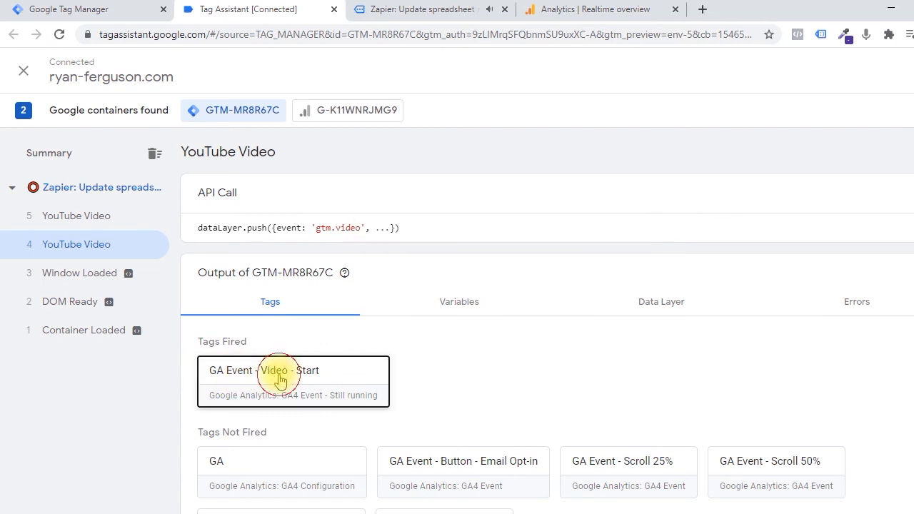
{"action": "left_click", "coordinate": [344, 384]}
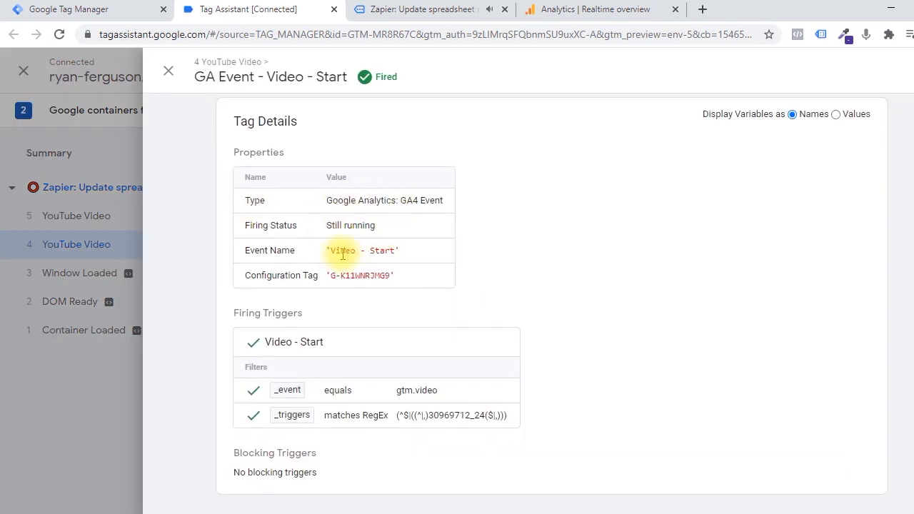
{"action": "left_click_drag", "start_coordinate": [330, 250], "coordinate": [398, 250]}
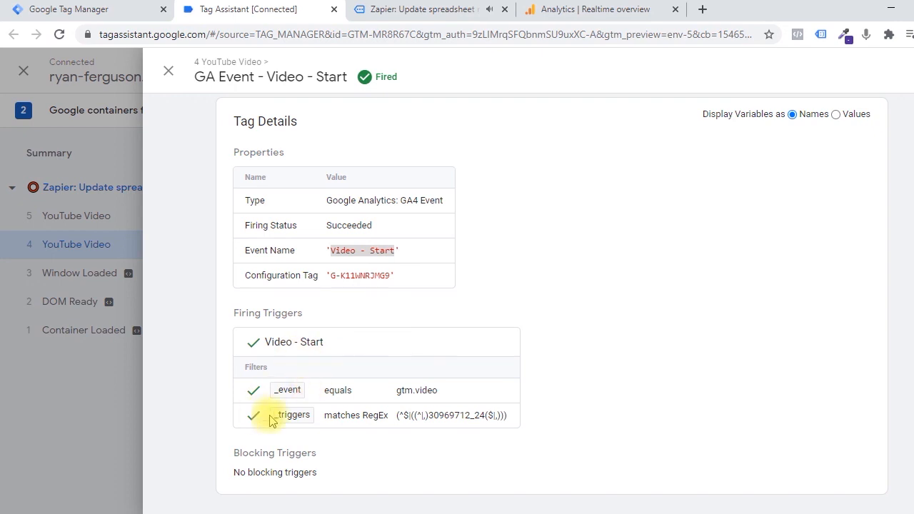
{"action": "left_click_drag", "start_coordinate": [333, 388], "coordinate": [432, 399]}
{"action": "left_click_drag", "start_coordinate": [363, 415], "coordinate": [508, 422]}
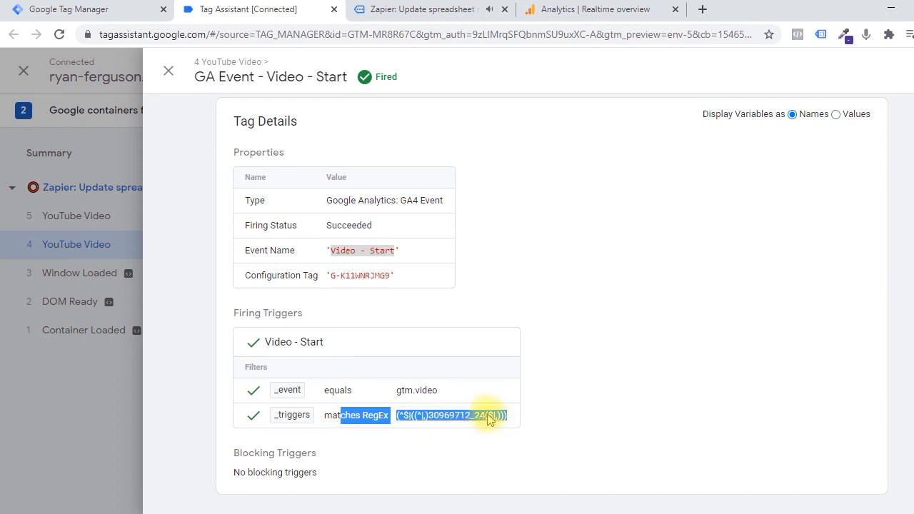